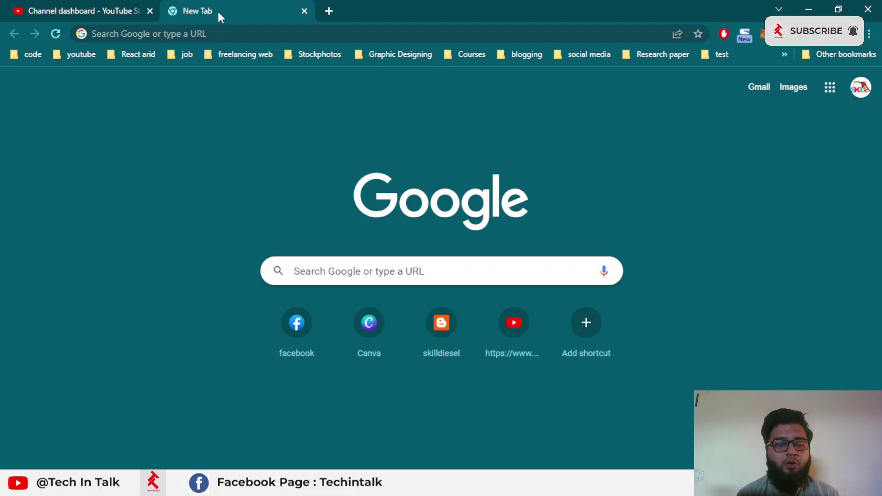
# Review the YouTube Studio channel dashboard, from the latest video performance down to the published videos
pyautogui.click(84, 9)
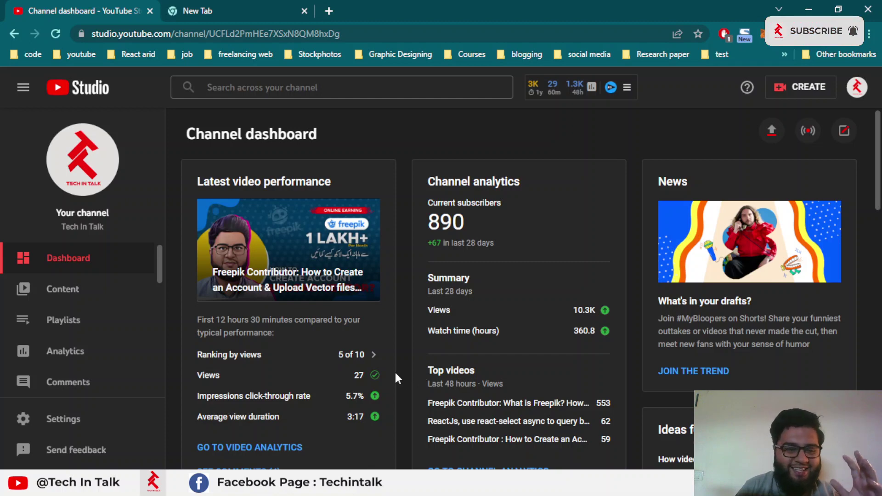
pyautogui.scroll(-2, 396, 372)
pyautogui.scroll(2, 402, 390)
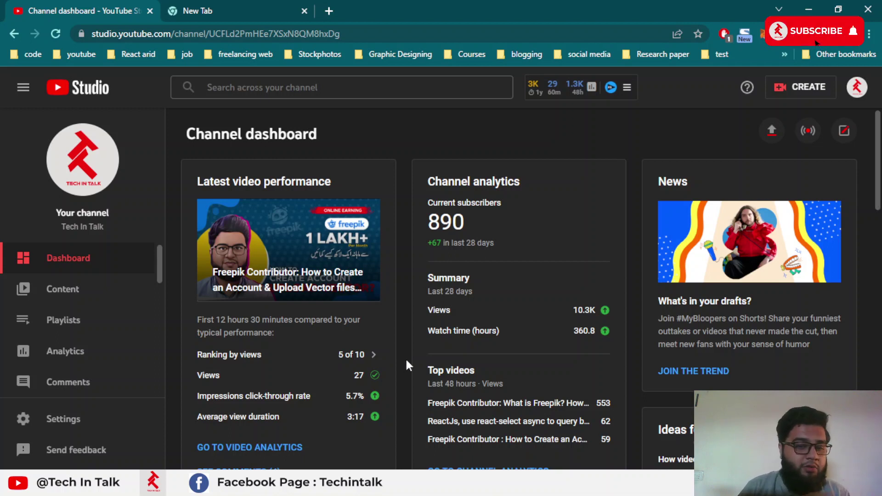
pyautogui.scroll(-3, 407, 365)
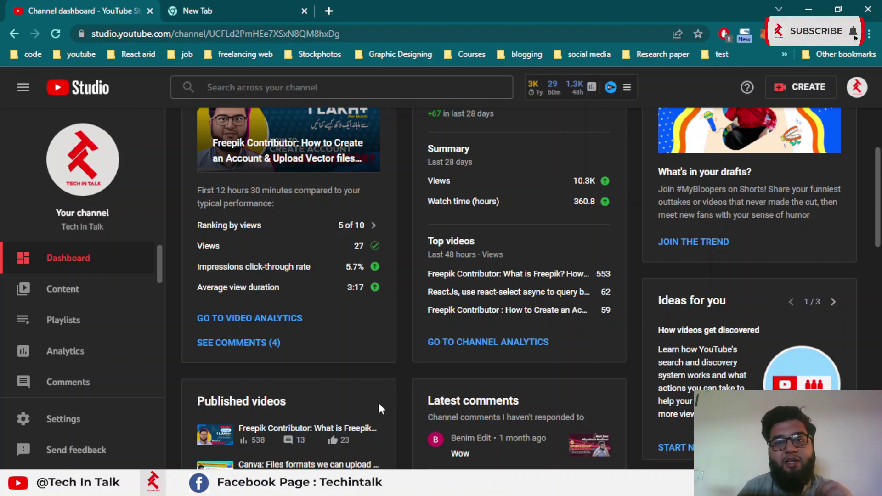
# Switch to Illustrator and inspect the face group of the portrait in sir sketch.ai, leaving nothing selected
pyautogui.hotkey('alt', 'Tab')
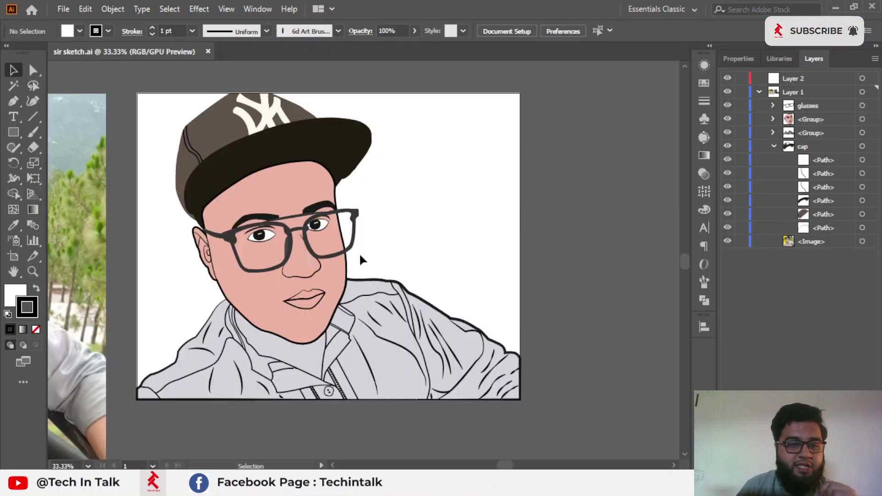
pyautogui.click(327, 278)
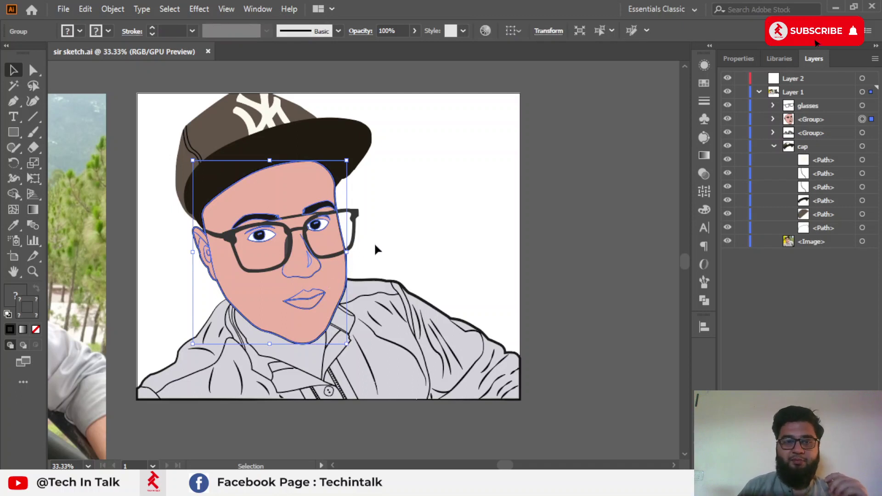
pyautogui.click(414, 211)
pyautogui.click(292, 193)
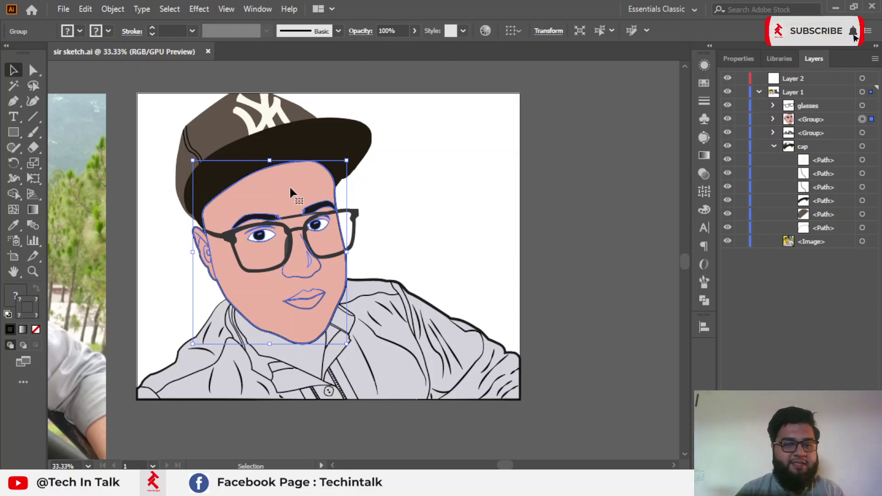
pyautogui.click(415, 194)
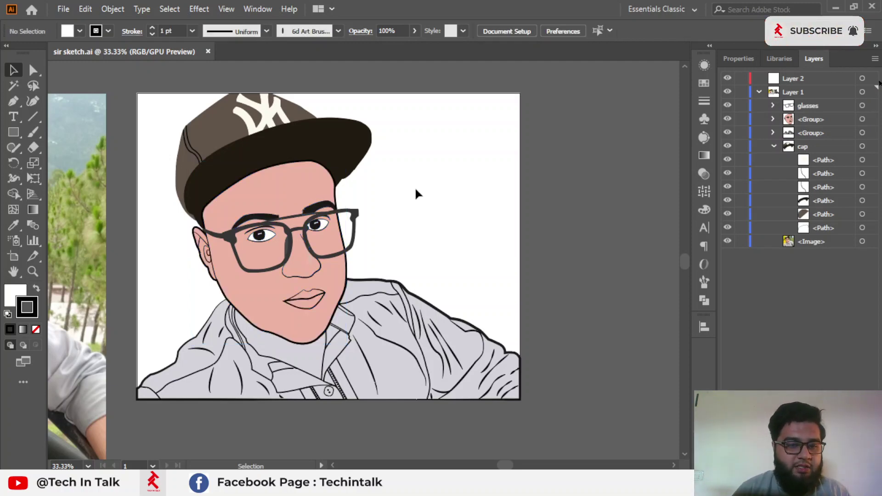
# Try to shift the highlight shape on the portrait's nose
pyautogui.click(308, 269)
pyautogui.scroll(4, 312, 265)
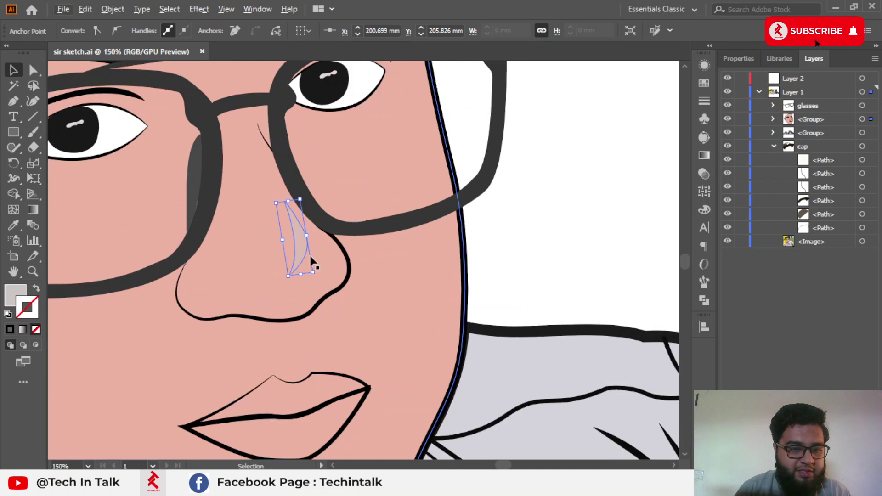
pyautogui.scroll(3, 312, 258)
pyautogui.moveTo(277, 237); pyautogui.dragTo(294, 251)
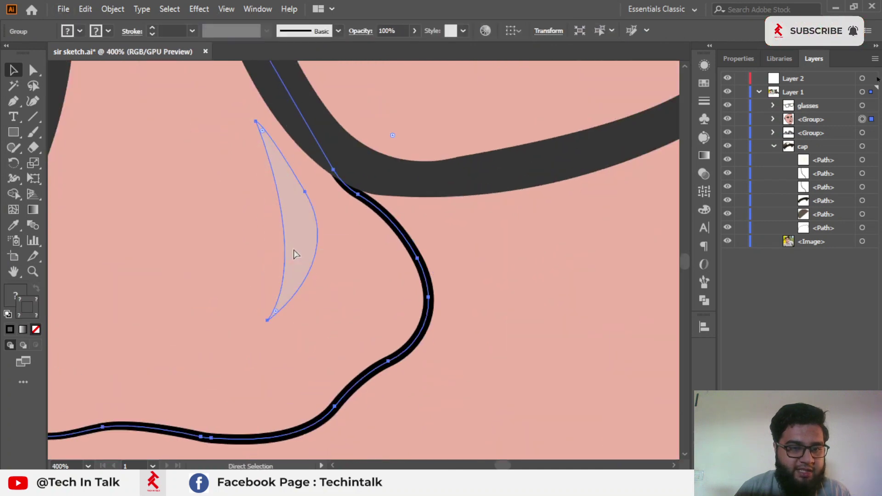
pyautogui.hotkey('ctrl', 'z')
pyautogui.scroll(-5, 294, 251)
pyautogui.click(445, 213)
pyautogui.scroll(-3, 444, 213)
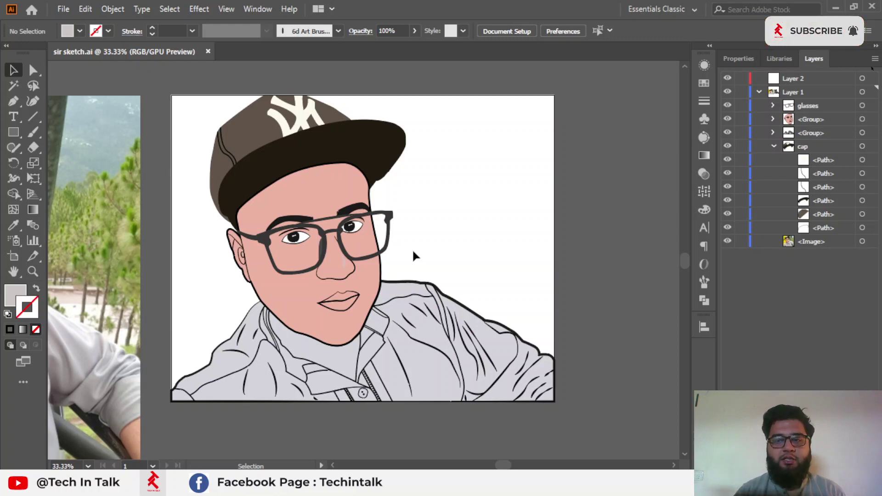
# Collapse the cap group and create a new 3000 x 3000 px document in RGB Color with Medium (150 ppi) raster effects
pyautogui.click(774, 146)
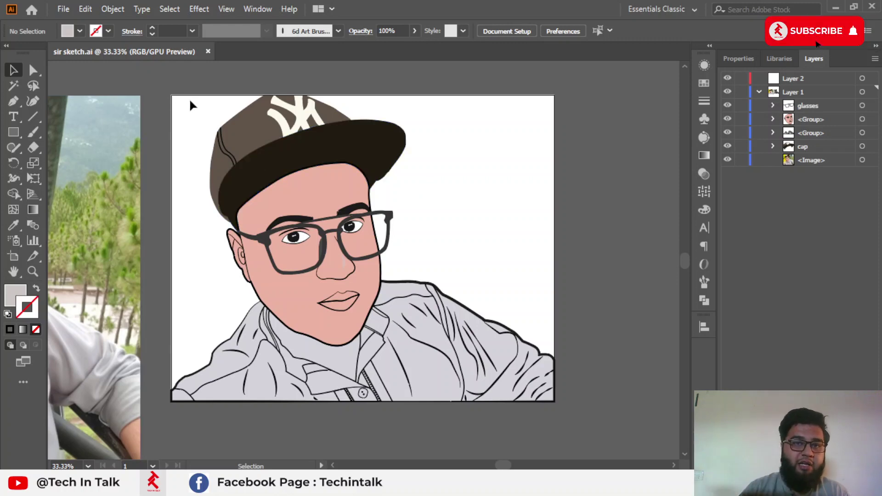
pyautogui.click(64, 9)
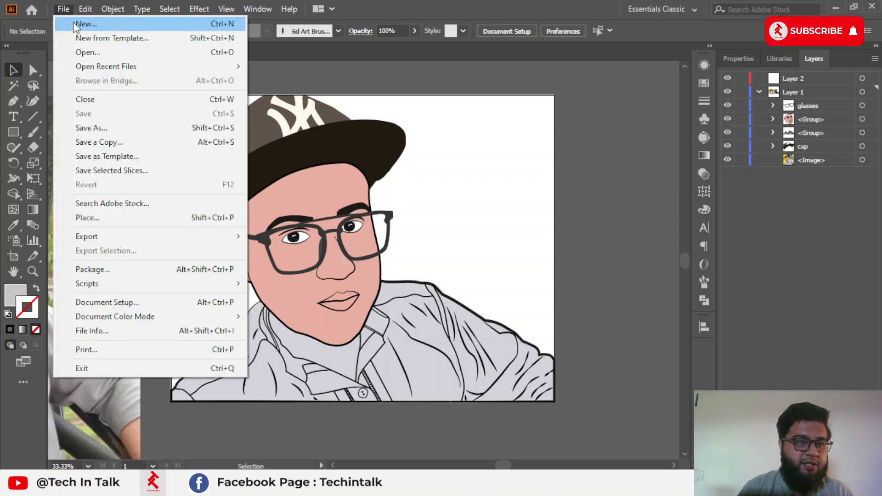
pyautogui.click(76, 25)
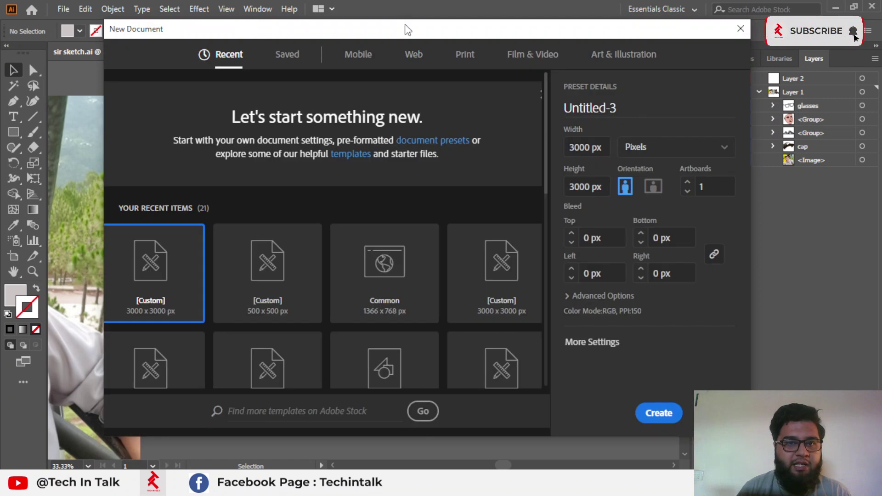
pyautogui.moveTo(408, 27)
pyautogui.mouseDown()
pyautogui.moveTo(467, 31)
pyautogui.moveTo(397, 42)
pyautogui.mouseUp()
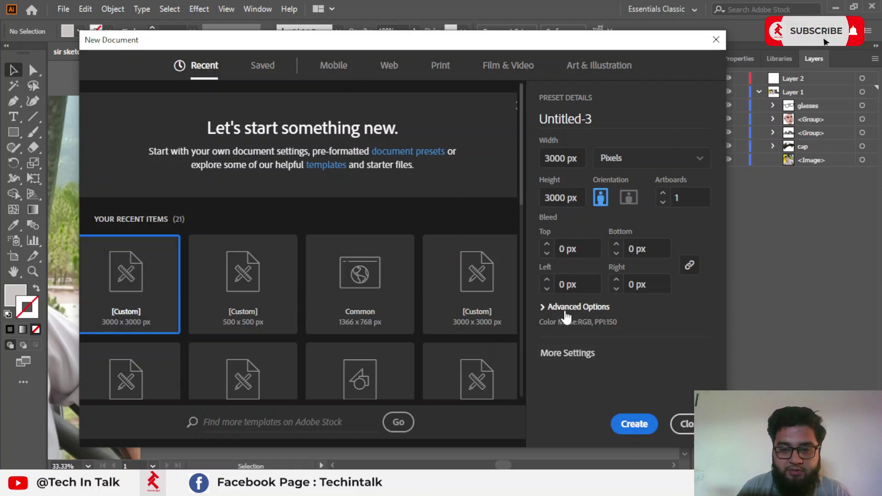
pyautogui.click(568, 307)
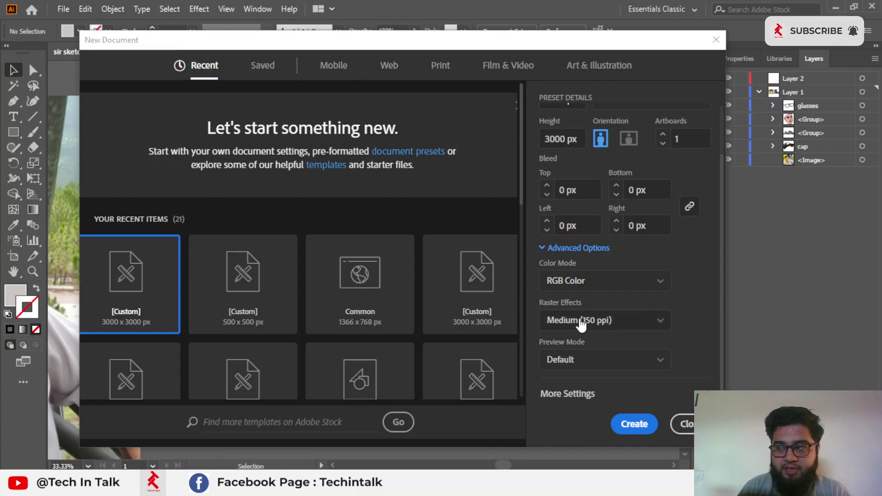
pyautogui.scroll(3, 568, 290)
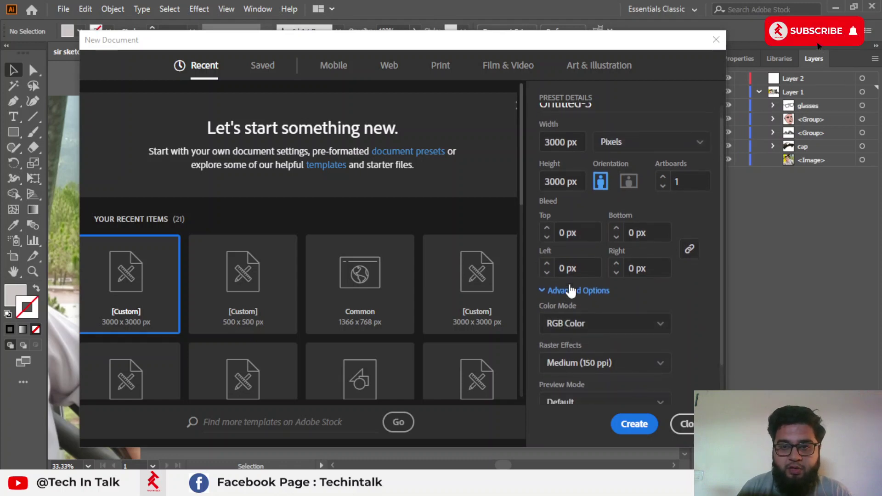
pyautogui.click(636, 421)
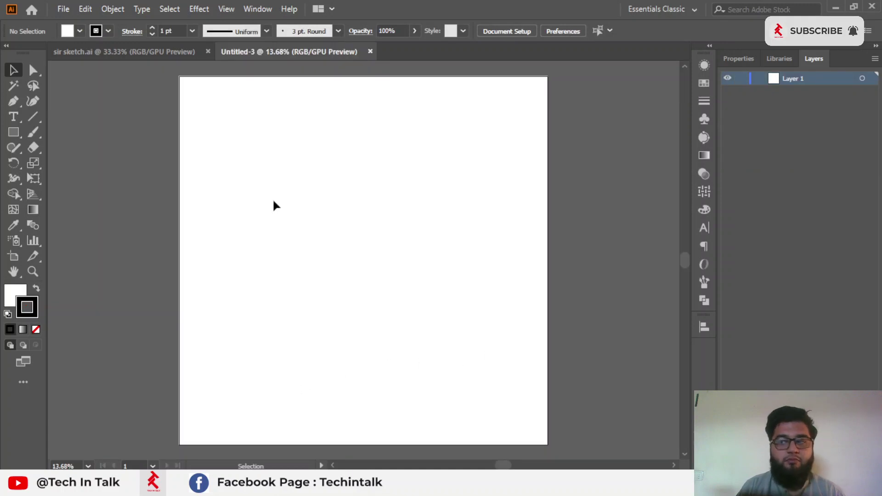
# Copy the complete portrait artwork from sir sketch.ai and paste it into the new Untitled-3 document
pyautogui.click(158, 53)
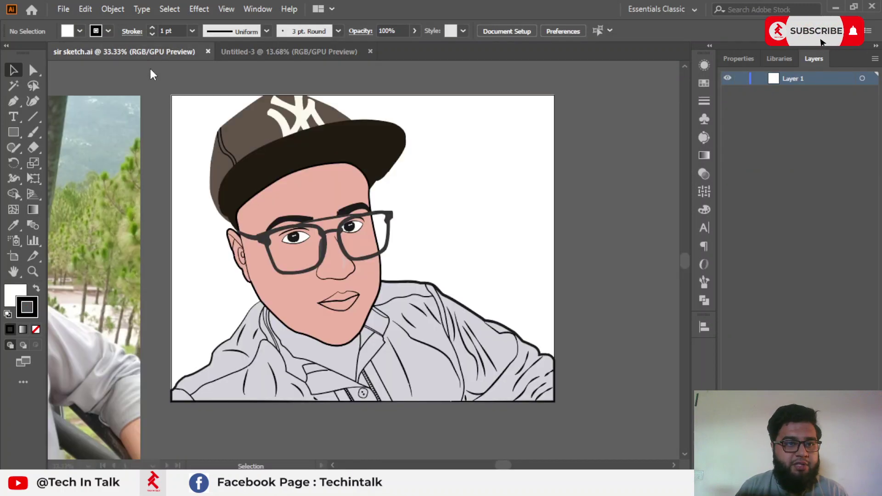
pyautogui.click(181, 113)
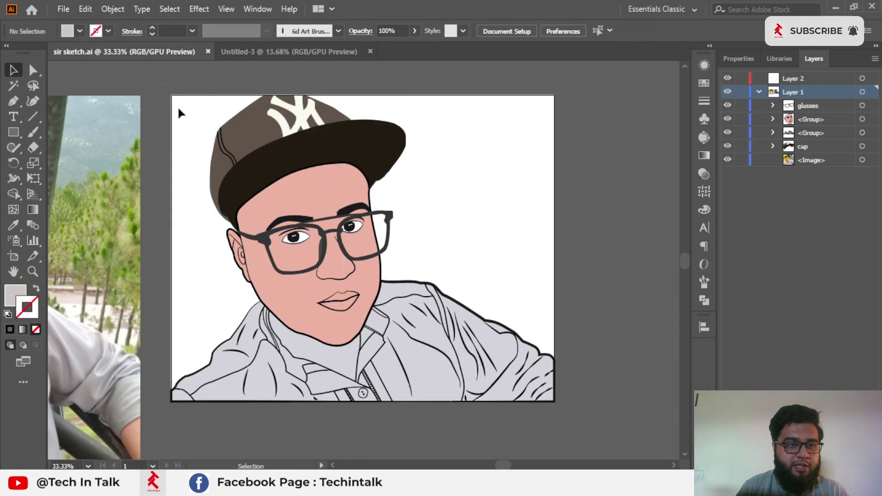
pyautogui.hotkey('ctrl', 'a')
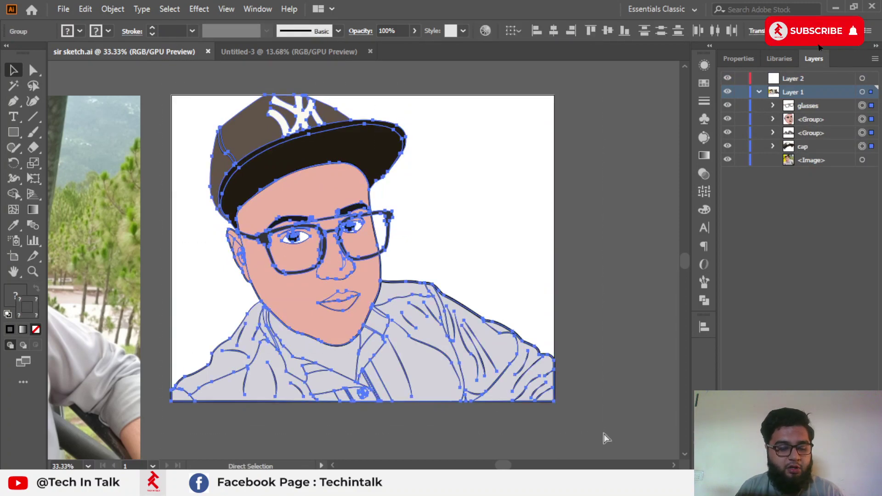
pyautogui.hotkey('ctrl', 'c')
pyautogui.click(338, 52)
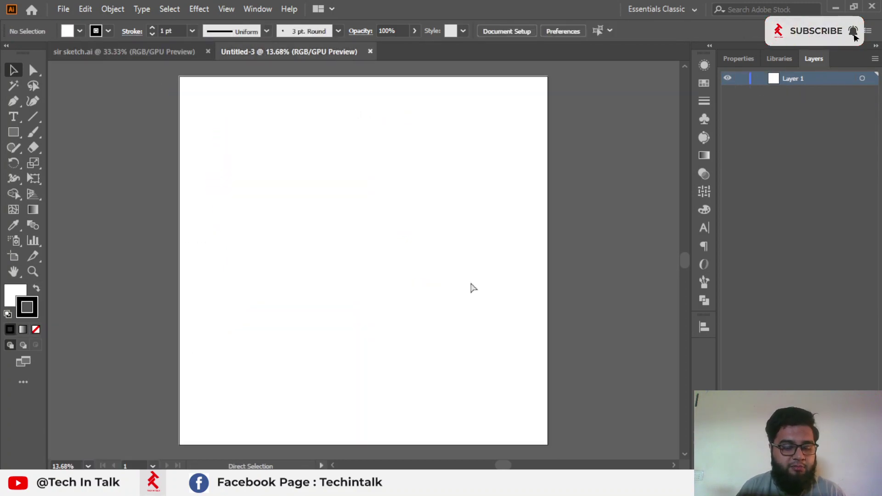
pyautogui.hotkey('ctrl', 'v')
pyautogui.click(482, 265)
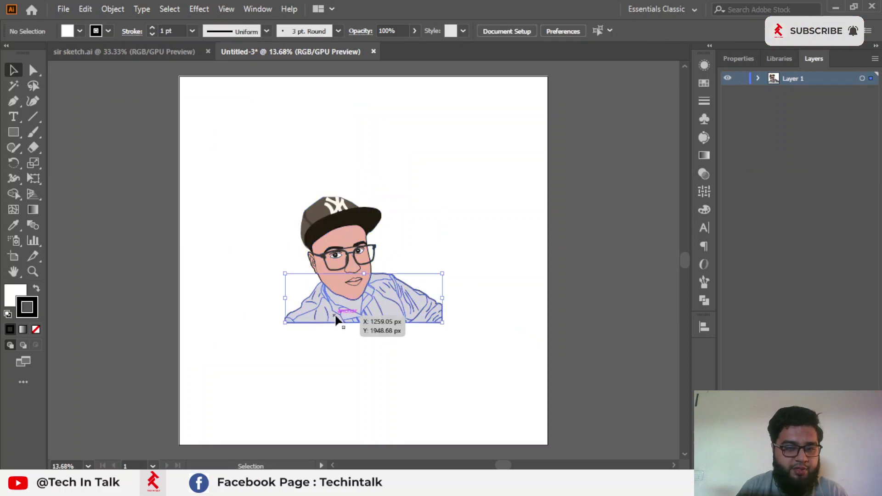
# Scale the whole pasted portrait up from its center until it spans most of the artboard's width
pyautogui.click(442, 197)
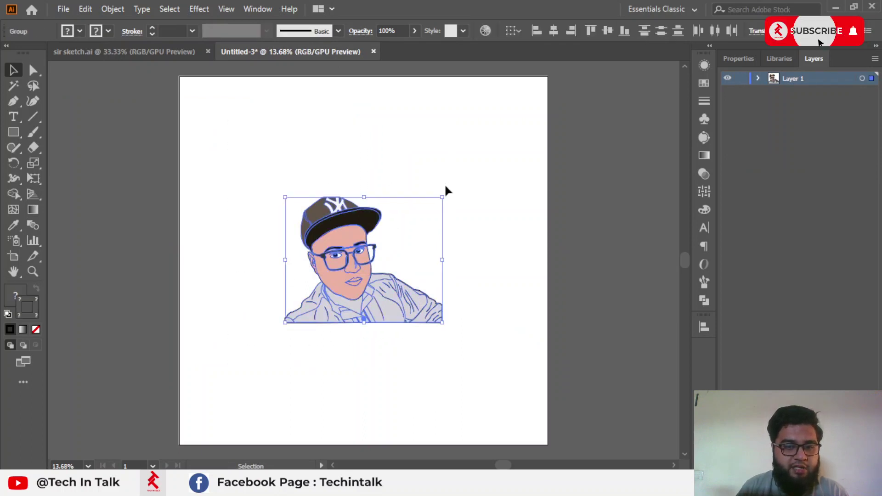
pyautogui.moveTo(445, 195); pyautogui.dragTo(538, 136)
pyautogui.click(570, 143)
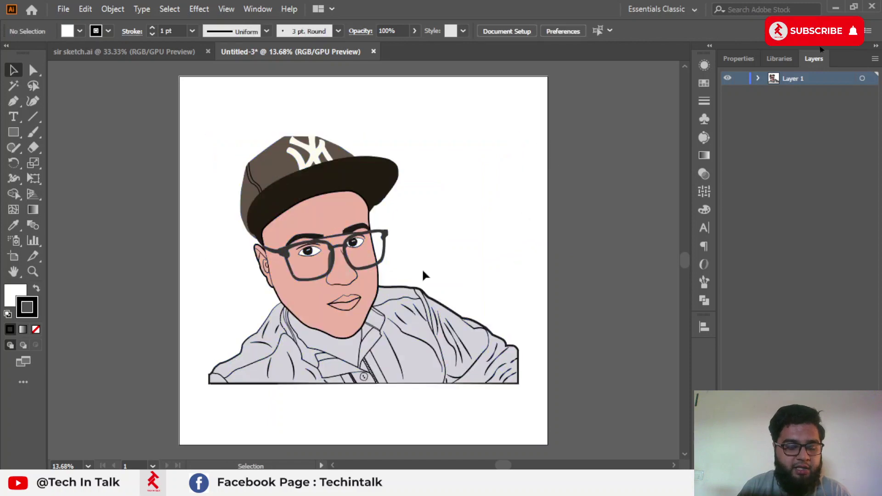
# Select the portrait's cap group and then its face group to examine how the artwork is grouped
pyautogui.scroll(1, 326, 373)
pyautogui.moveTo(330, 375); pyautogui.dragTo(274, 350)
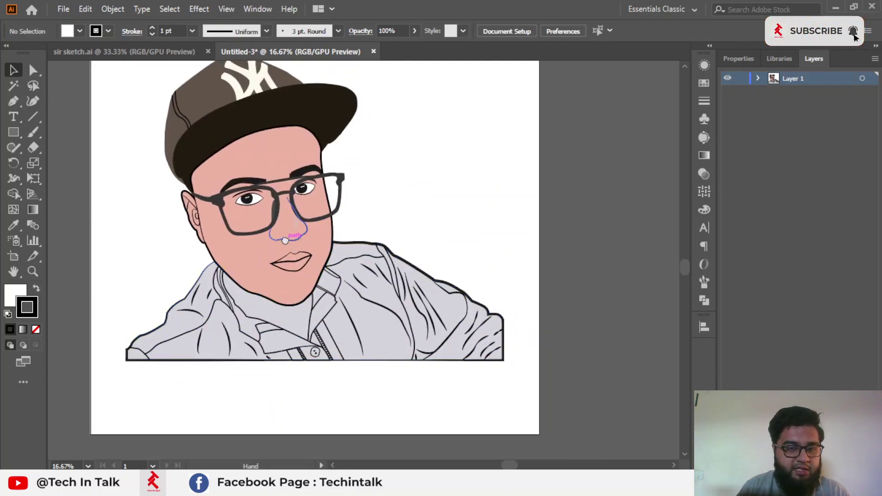
pyautogui.moveTo(287, 239); pyautogui.dragTo(291, 263)
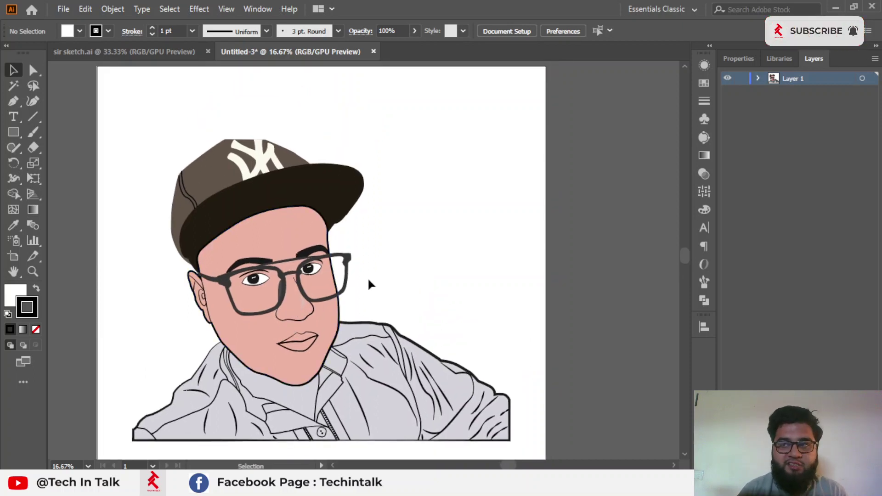
pyautogui.moveTo(368, 285); pyautogui.dragTo(421, 274)
pyautogui.click(260, 162)
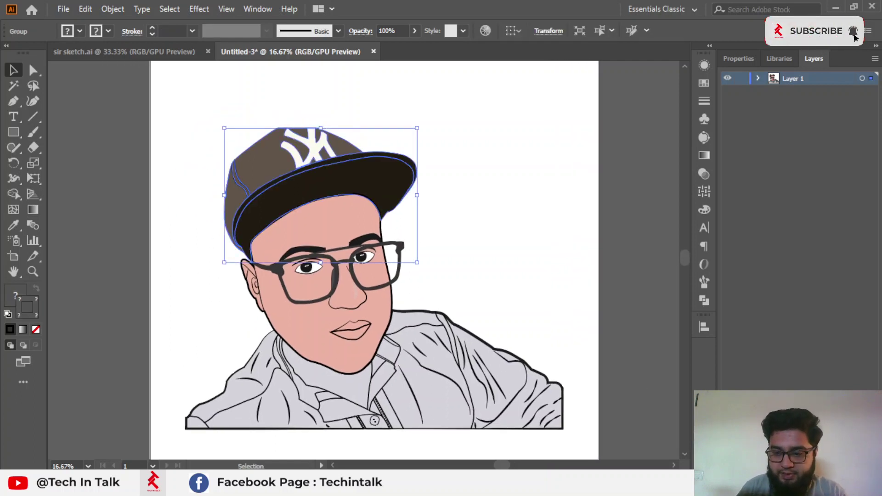
pyautogui.press('super+a')
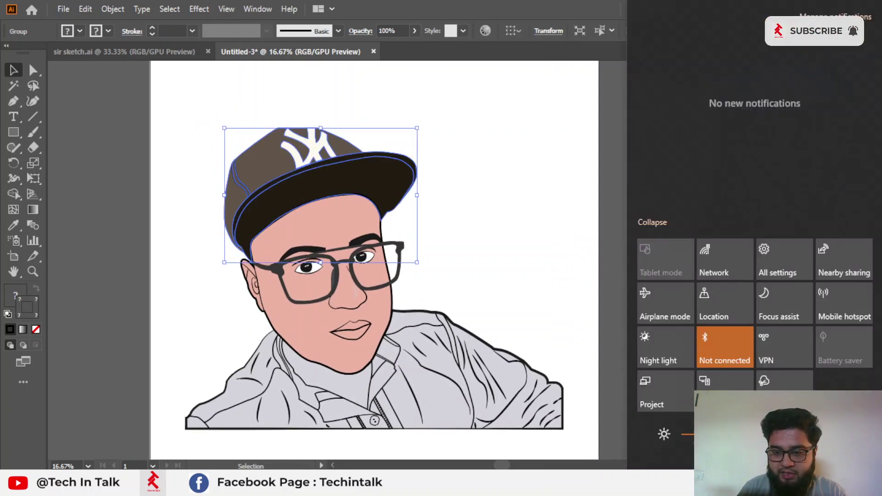
pyautogui.press('super+a')
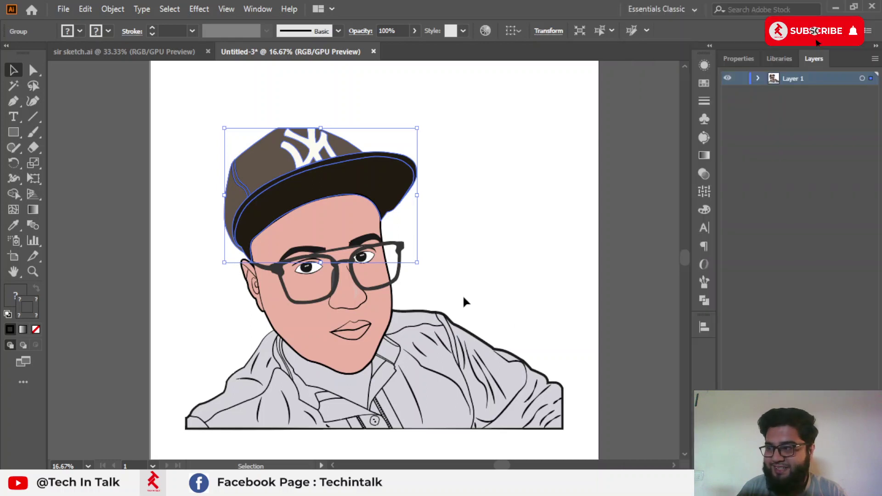
pyautogui.scroll(-1, 464, 302)
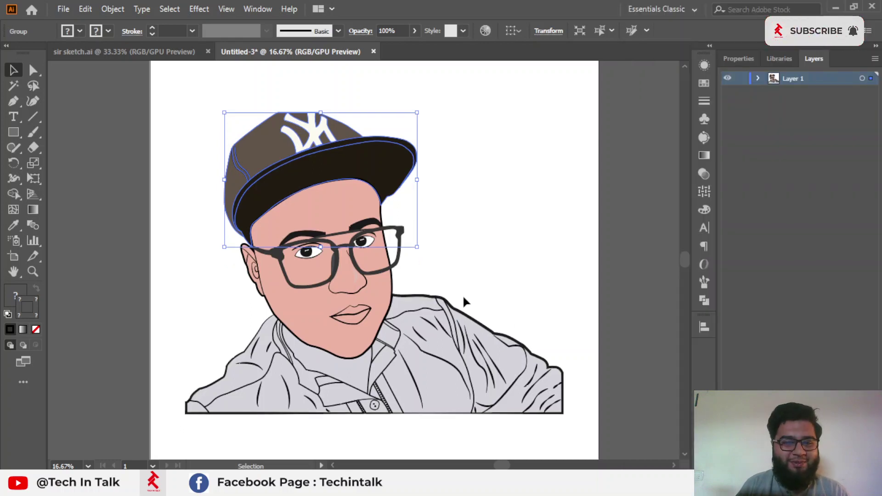
pyautogui.click(363, 196)
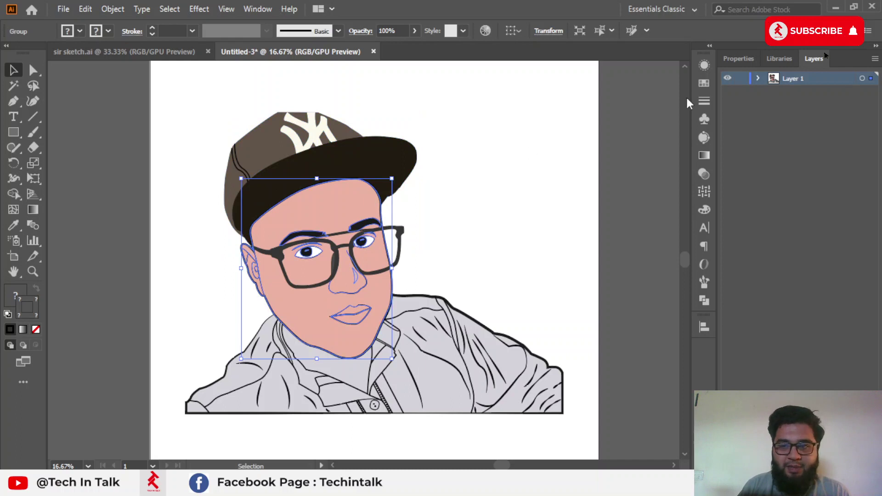
# Expand Layer 1 and select the glasses, face, shirt and cap groups one after another to examine the artwork's structure
pyautogui.click(758, 79)
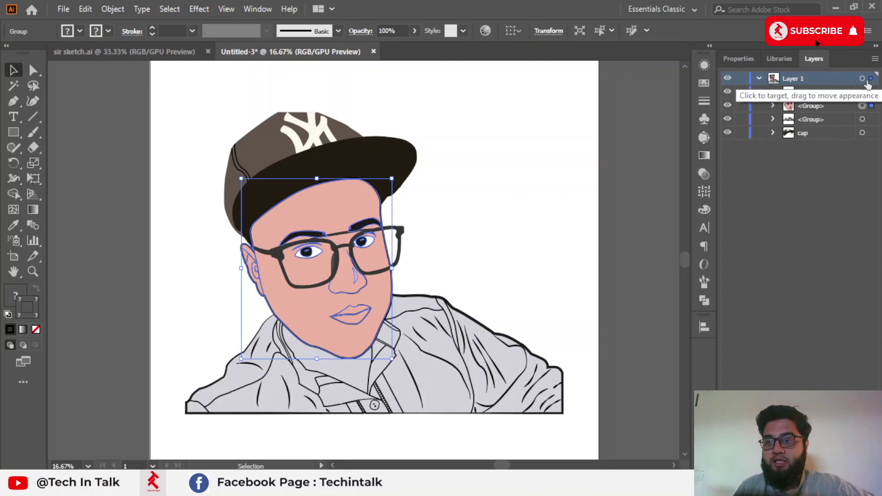
pyautogui.click(871, 92)
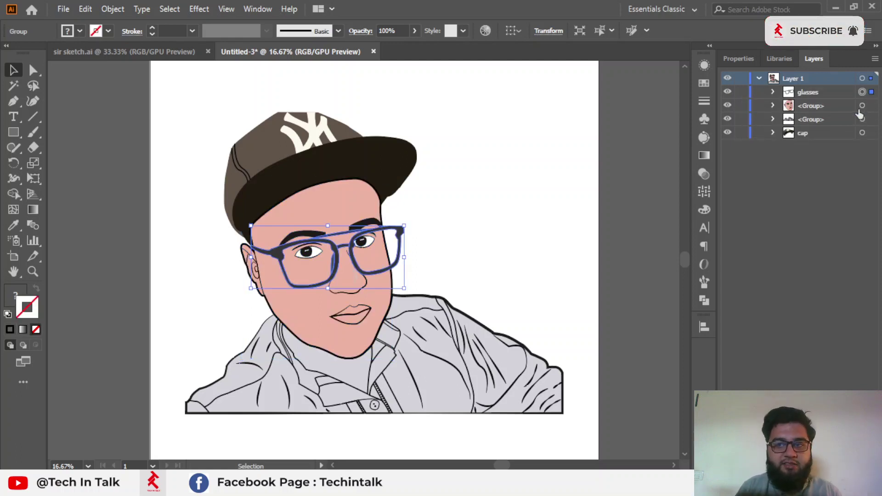
pyautogui.click(872, 106)
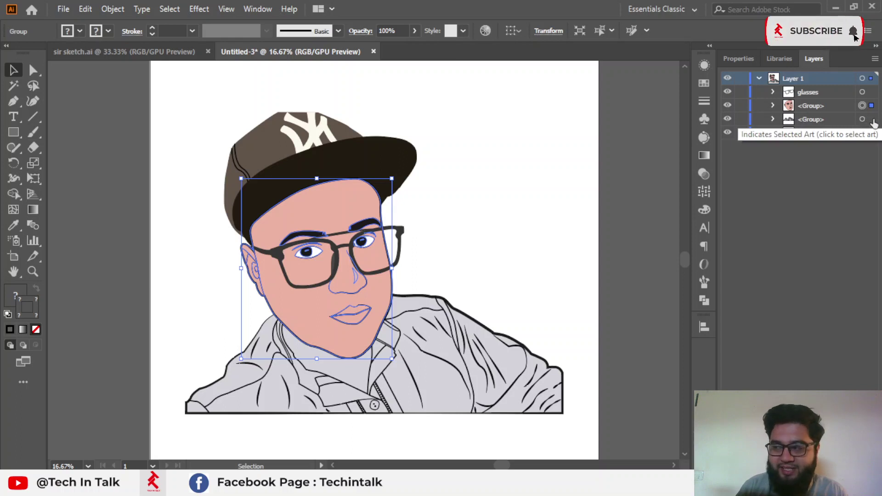
pyautogui.click(872, 120)
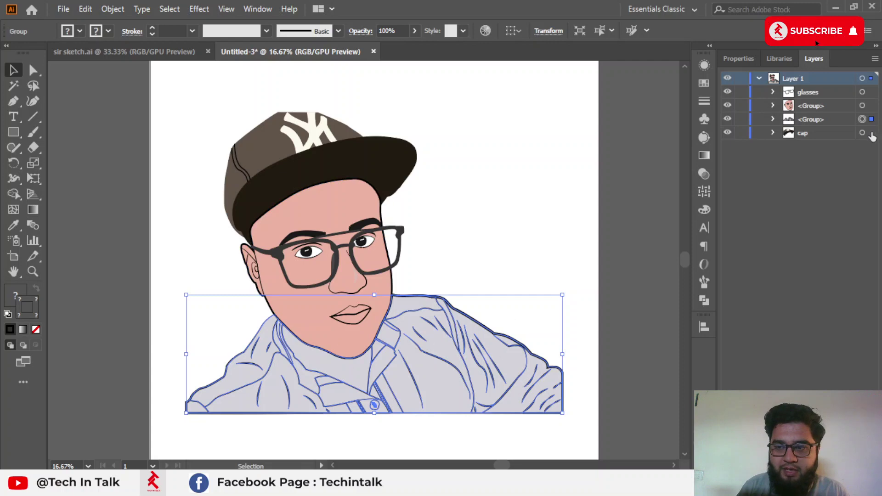
pyautogui.click(871, 134)
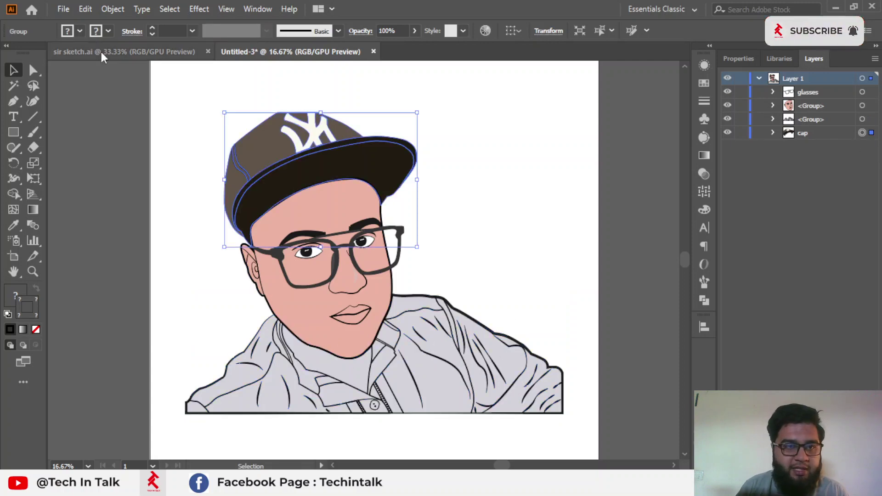
# Compare the portrait with the original in sir sketch.ai, return to Untitled-3, and examine the shirt's paths up close
pyautogui.click(102, 54)
pyautogui.moveTo(235, 240)
pyautogui.mouseDown()
pyautogui.moveTo(292, 251)
pyautogui.moveTo(459, 220)
pyautogui.moveTo(301, 227)
pyautogui.mouseUp()
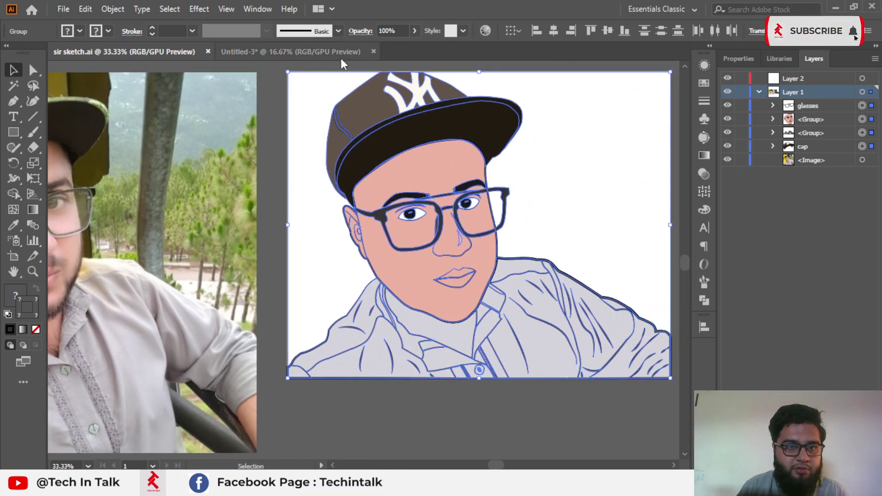
pyautogui.click(341, 60)
pyautogui.click(569, 221)
pyautogui.click(341, 376)
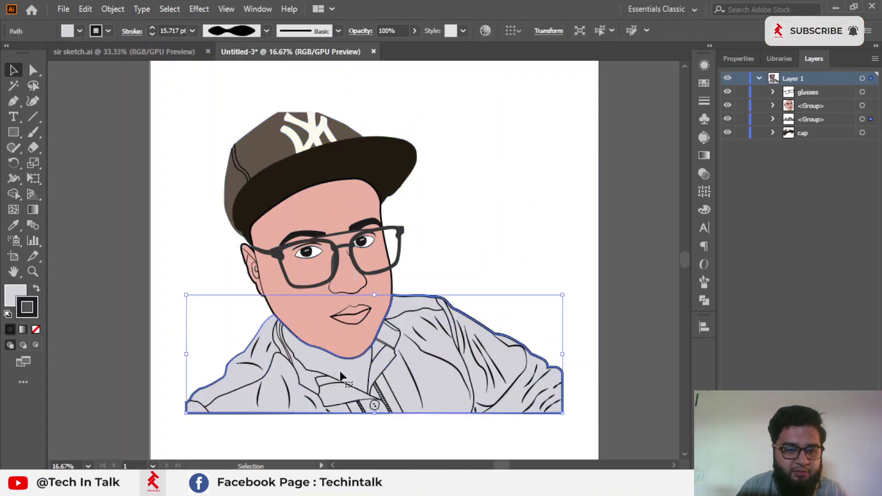
pyautogui.scroll(3, 341, 376)
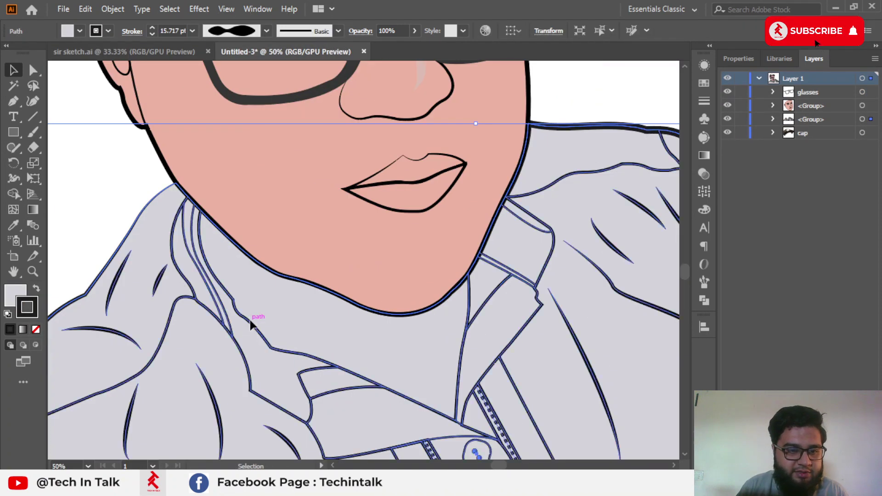
pyautogui.click(542, 115)
pyautogui.scroll(-2, 506, 199)
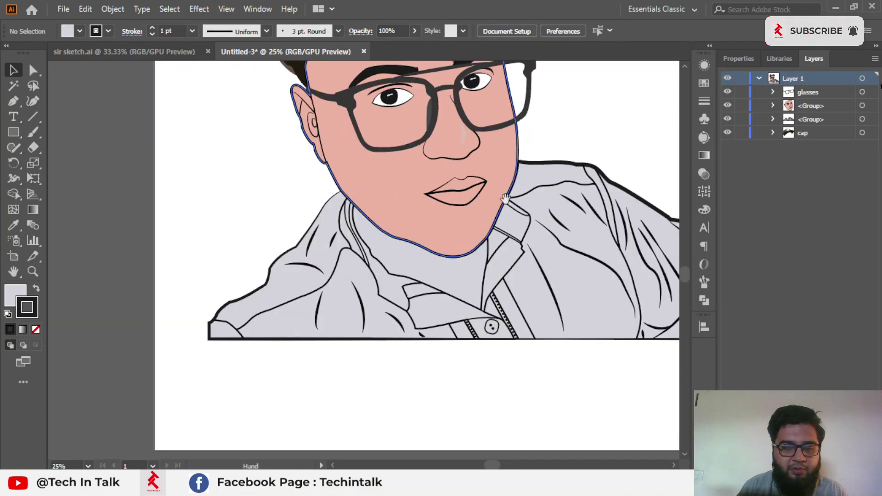
pyautogui.scroll(-2, 505, 199)
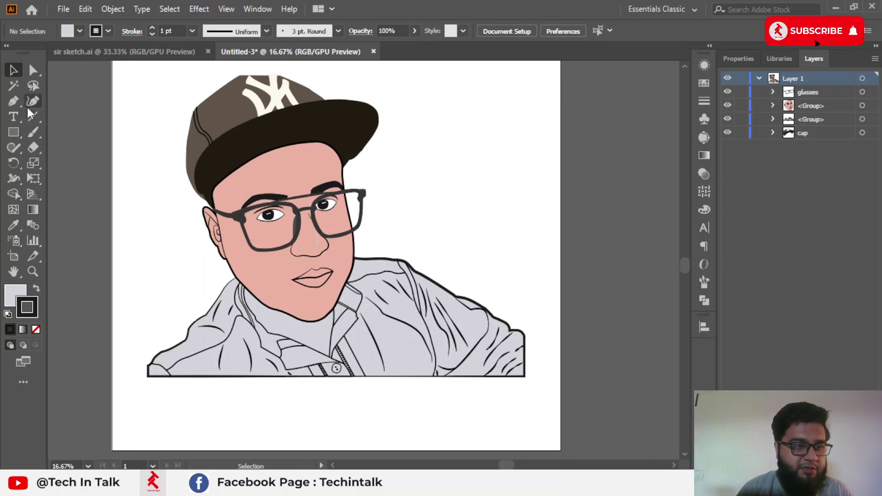
# Draw a closed, curved freeform shape with the Pen tool beside the portrait, overlapping the artboard's right edge
pyautogui.click(14, 101)
pyautogui.hscroll(3, 292, 148)
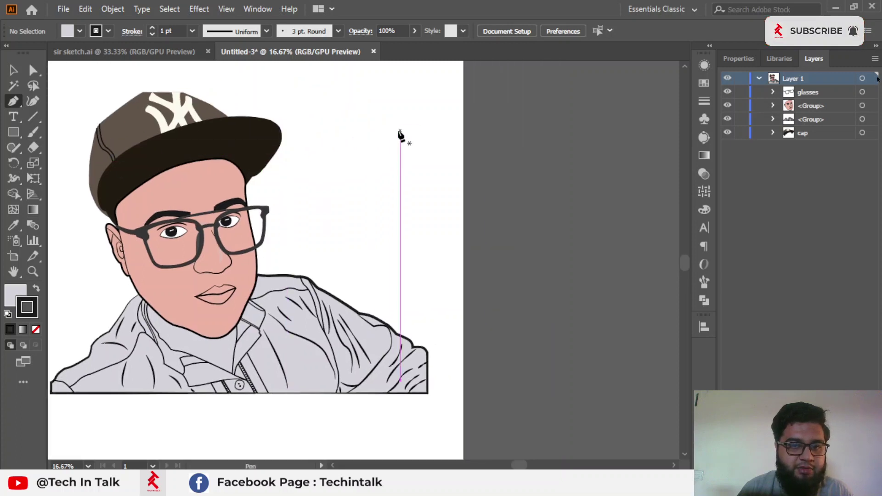
pyautogui.click(426, 121)
pyautogui.moveTo(473, 155)
pyautogui.mouseDown()
pyautogui.moveTo(496, 194)
pyautogui.moveTo(492, 244)
pyautogui.mouseUp()
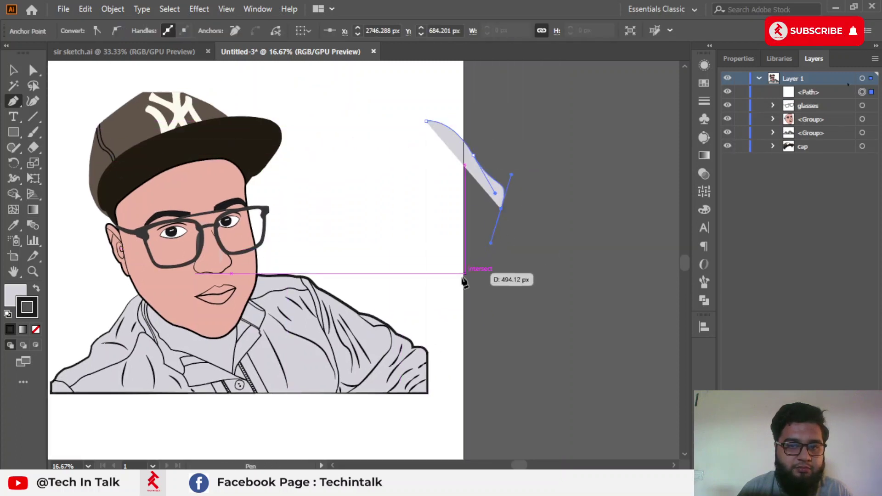
pyautogui.moveTo(465, 273); pyautogui.dragTo(422, 282)
pyautogui.moveTo(337, 224); pyautogui.dragTo(340, 216)
pyautogui.click(363, 172)
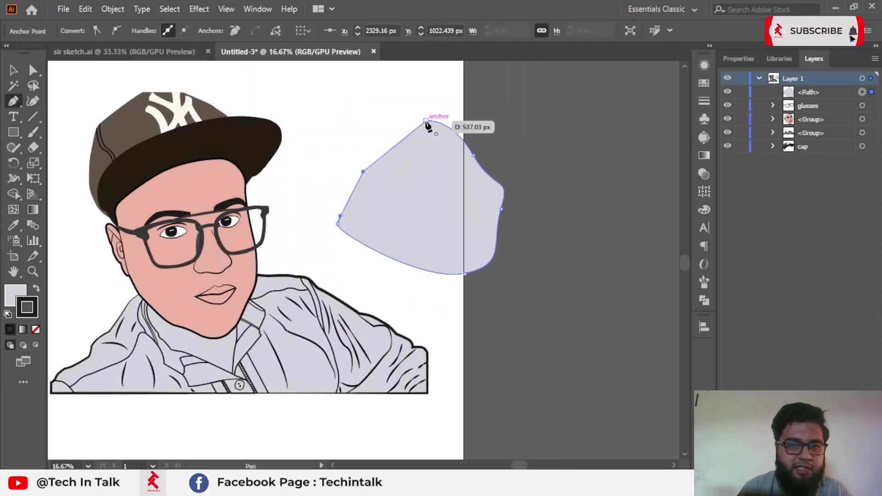
pyautogui.moveTo(427, 121); pyautogui.dragTo(451, 116)
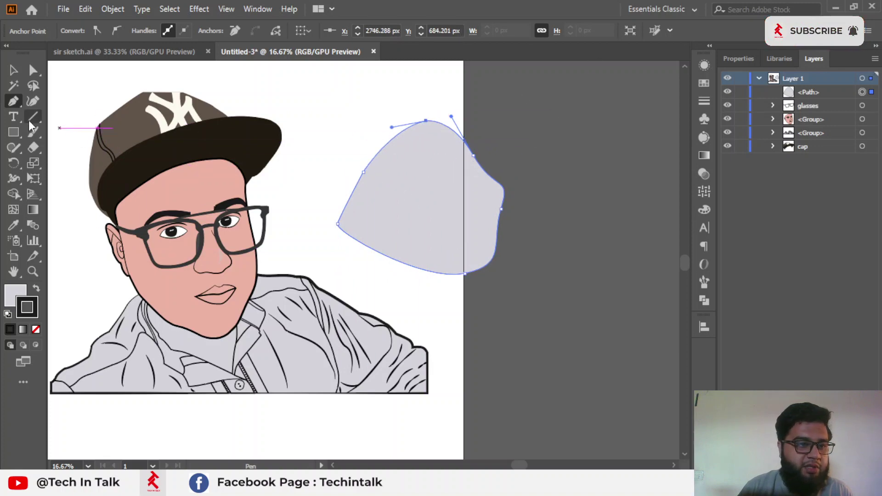
# Try two Paintbrush strokes along the shirt's fold lines and undo them
pyautogui.click(31, 133)
pyautogui.scroll(3, 125, 375)
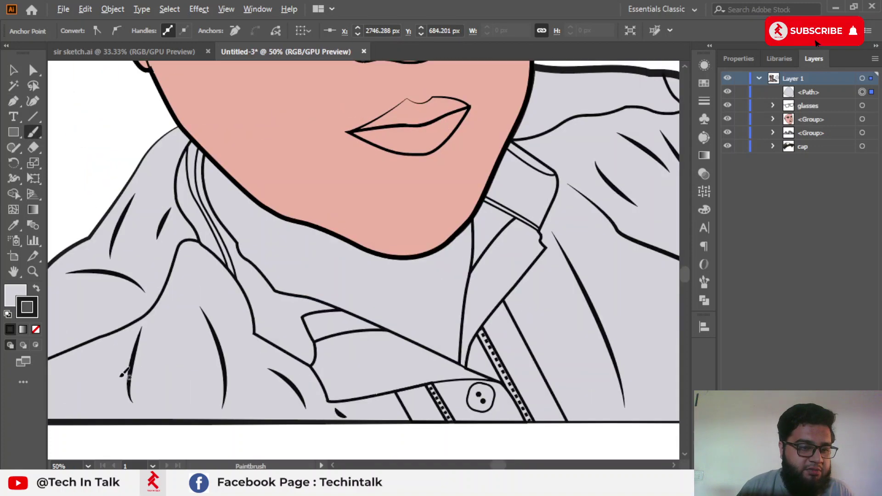
pyautogui.moveTo(144, 331); pyautogui.dragTo(135, 410)
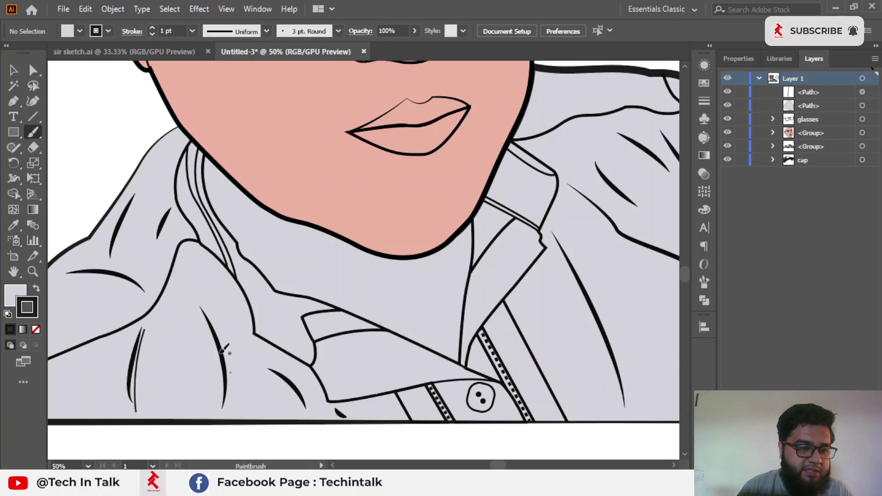
pyautogui.moveTo(207, 323)
pyautogui.mouseDown()
pyautogui.moveTo(216, 385)
pyautogui.moveTo(204, 410)
pyautogui.mouseUp()
pyautogui.hotkey('ctrl', 'z')
pyautogui.hotkey('ctrl', 'z')
# Paint three separate curved Paintbrush strokes in the artboard's empty upper-right corner, above the pen-drawn shape
pyautogui.scroll(-2, 336, 319)
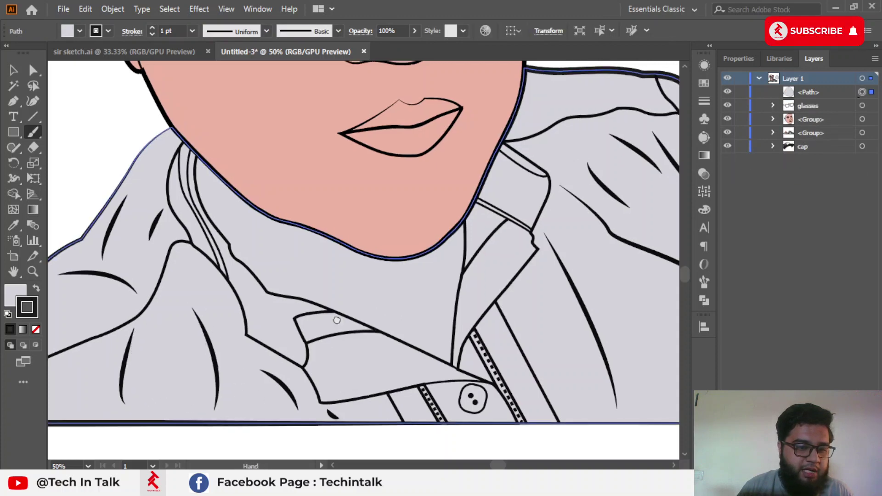
pyautogui.moveTo(436, 273); pyautogui.dragTo(153, 327)
pyautogui.moveTo(315, 228); pyautogui.dragTo(275, 301)
pyautogui.moveTo(368, 189)
pyautogui.mouseDown()
pyautogui.moveTo(317, 309)
pyautogui.moveTo(302, 378)
pyautogui.mouseUp()
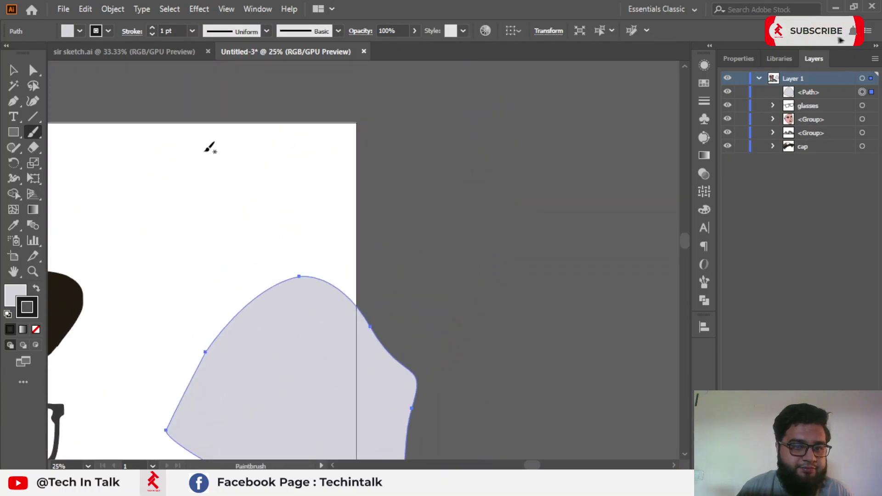
pyautogui.moveTo(204, 151); pyautogui.dragTo(269, 215)
pyautogui.moveTo(271, 145); pyautogui.dragTo(327, 233)
pyautogui.moveTo(349, 175)
pyautogui.mouseDown()
pyautogui.moveTo(299, 129)
pyautogui.moveTo(288, 134)
pyautogui.mouseUp()
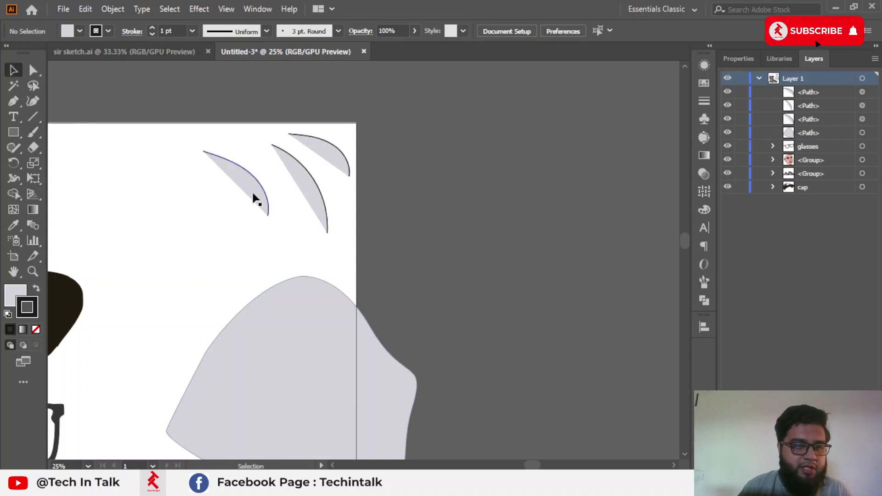
# Move the large pen-drawn shape up and to the right and set its stroke weight to 12 pt
pyautogui.click(250, 393)
pyautogui.moveTo(250, 393); pyautogui.dragTo(346, 350)
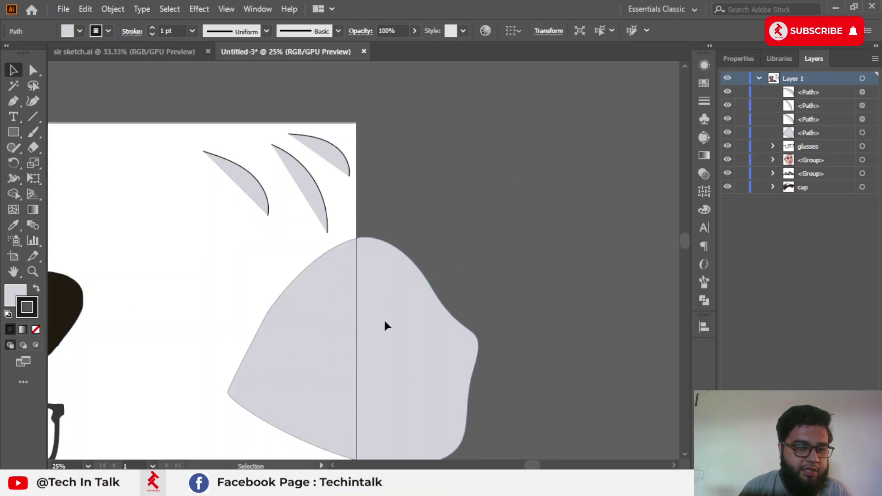
pyautogui.click(192, 31)
pyautogui.click(205, 232)
pyautogui.click(469, 188)
pyautogui.click(390, 284)
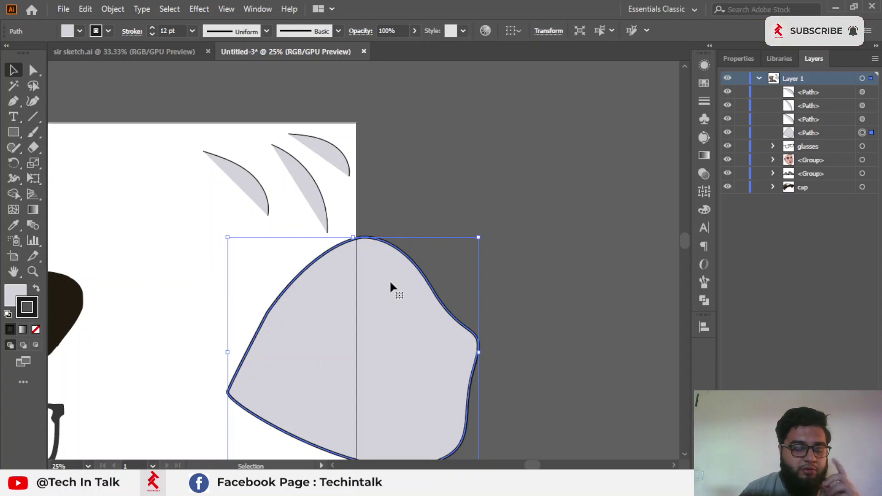
# Apply Expand Appearance to the three brush strokes and the pen-drawn shape together, and expand their Fill and Stroke
pyautogui.moveTo(205, 106); pyautogui.dragTo(408, 366)
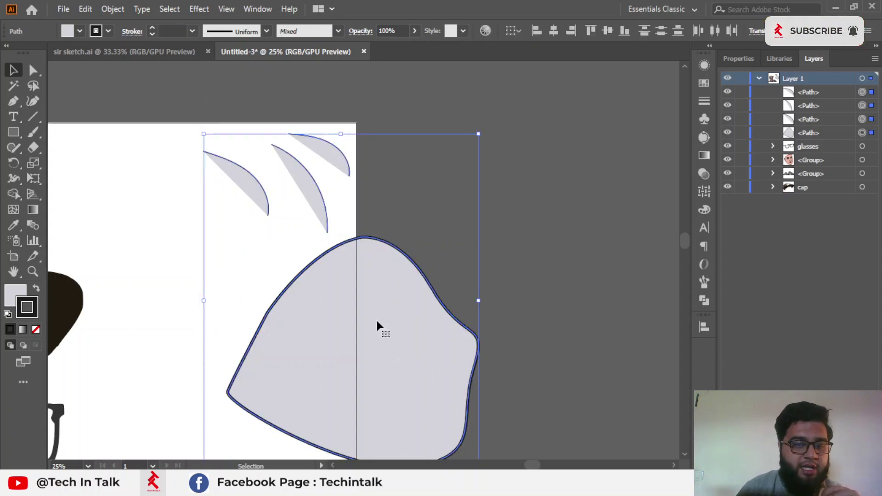
pyautogui.scroll(-1, 457, 228)
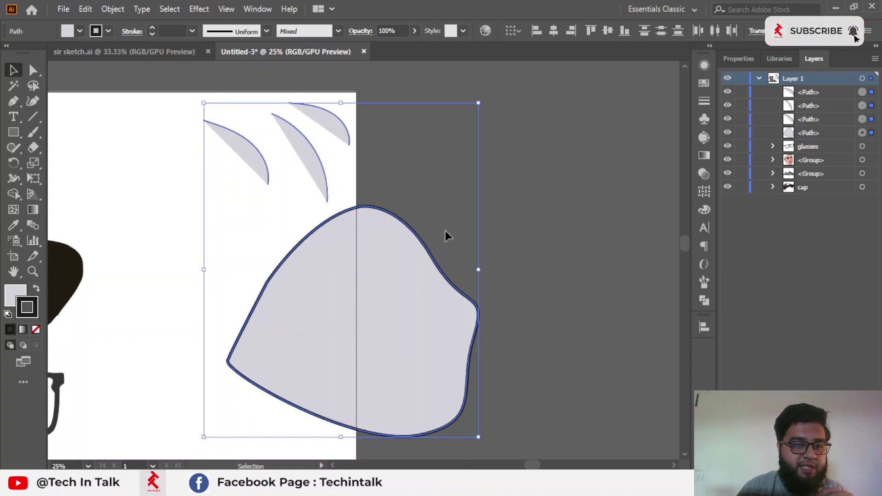
pyautogui.click(112, 10)
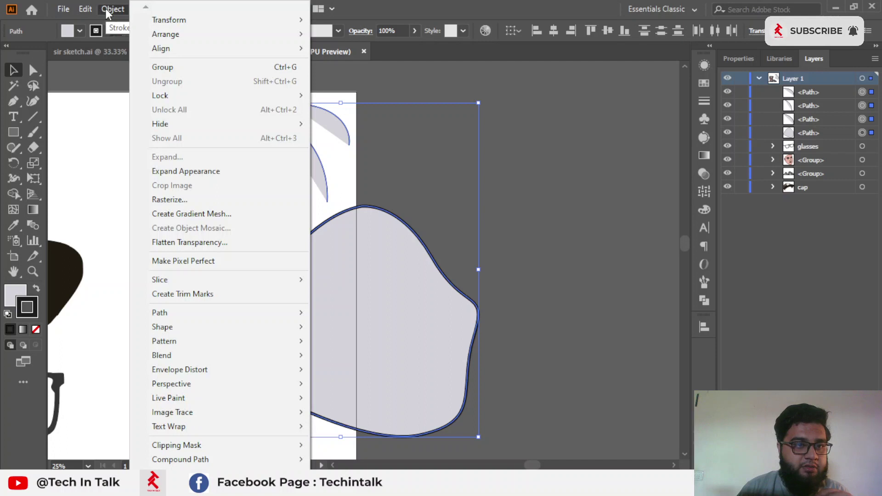
pyautogui.click(167, 170)
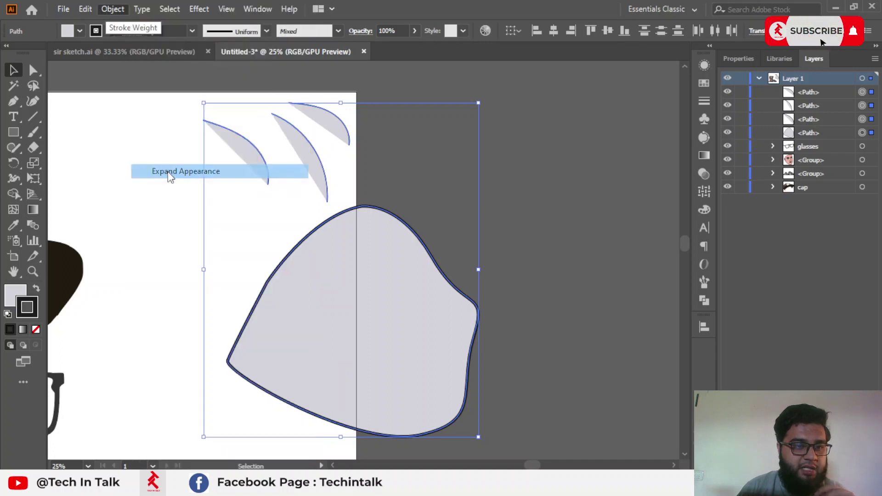
pyautogui.click(111, 11)
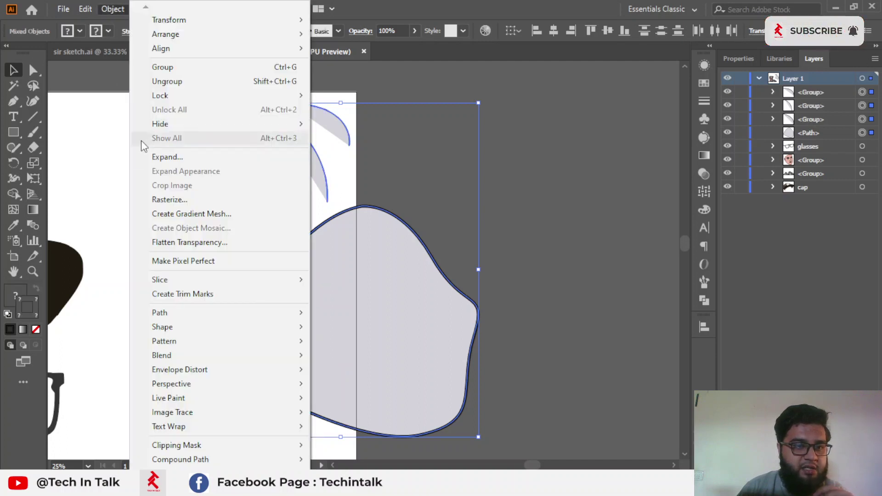
pyautogui.click(146, 157)
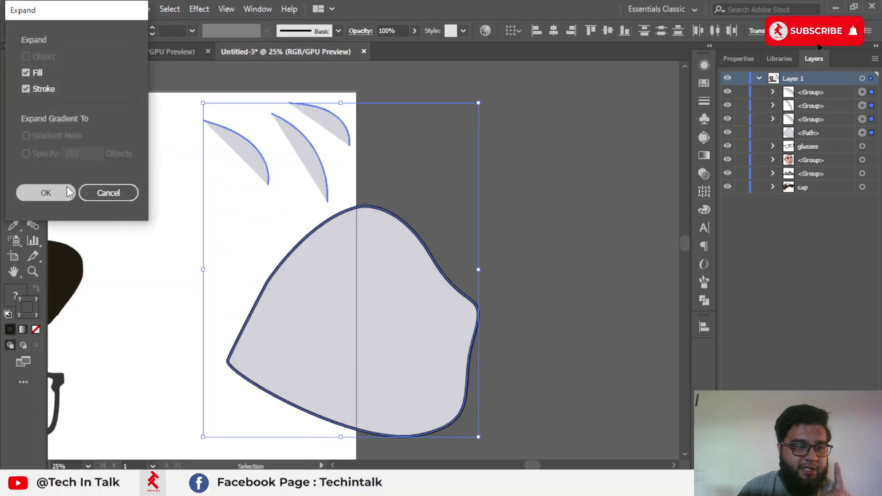
pyautogui.click(43, 191)
pyautogui.click(547, 208)
# Select the large expanded shape and examine its outline up close
pyautogui.click(406, 231)
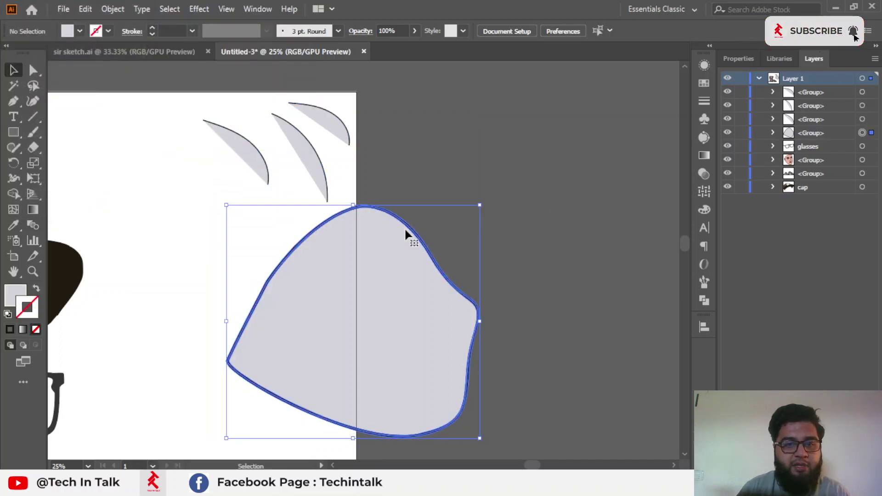
pyautogui.scroll(5, 405, 231)
pyautogui.scroll(2, 408, 234)
pyautogui.scroll(-8, 441, 198)
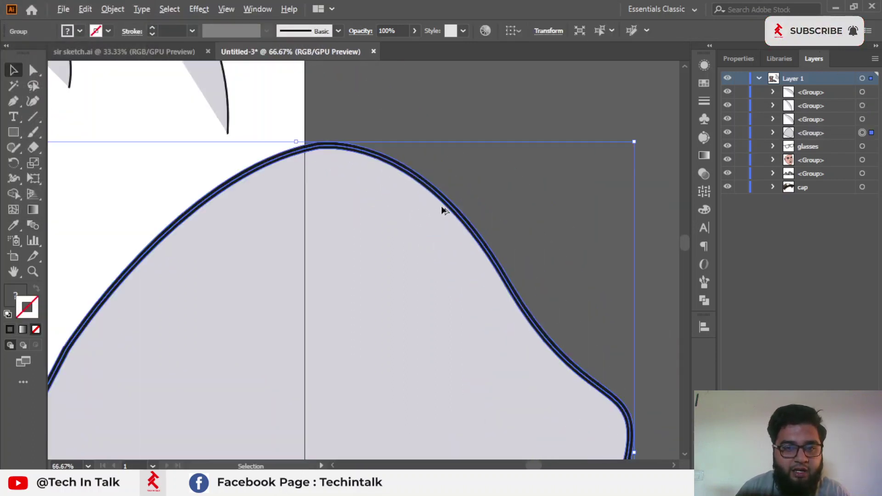
pyautogui.click(324, 134)
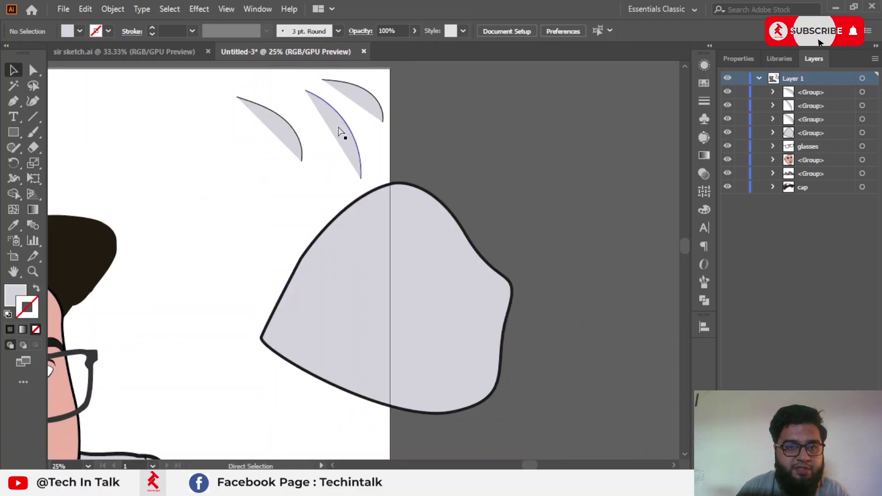
# Try pulling the middle brush shape's fill away from its outline, and undo the move
pyautogui.moveTo(343, 134); pyautogui.dragTo(289, 181)
pyautogui.click(337, 136)
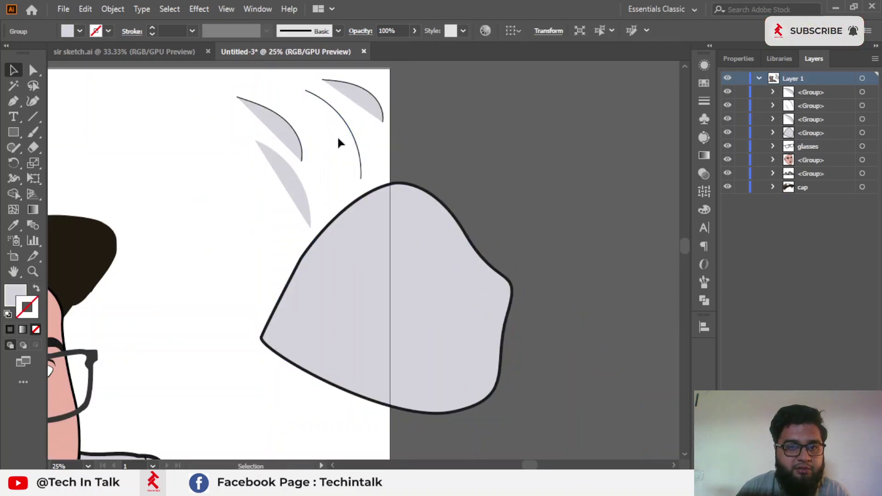
pyautogui.scroll(3, 337, 136)
pyautogui.hotkey('ctrl', 'z')
# Ungroup the leftmost brush shape and move its grey fill down and to the left, away from its black outline
pyautogui.scroll(-2, 183, 254)
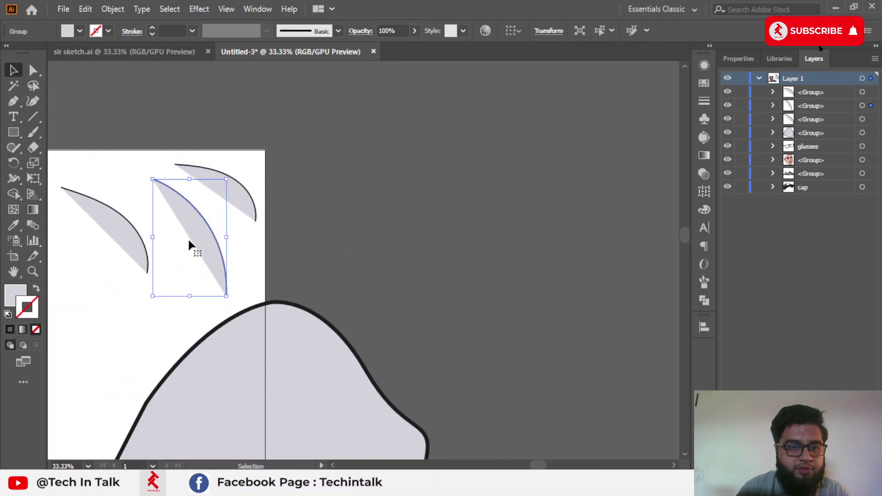
pyautogui.moveTo(110, 250); pyautogui.dragTo(347, 247)
pyautogui.scroll(2, 341, 242)
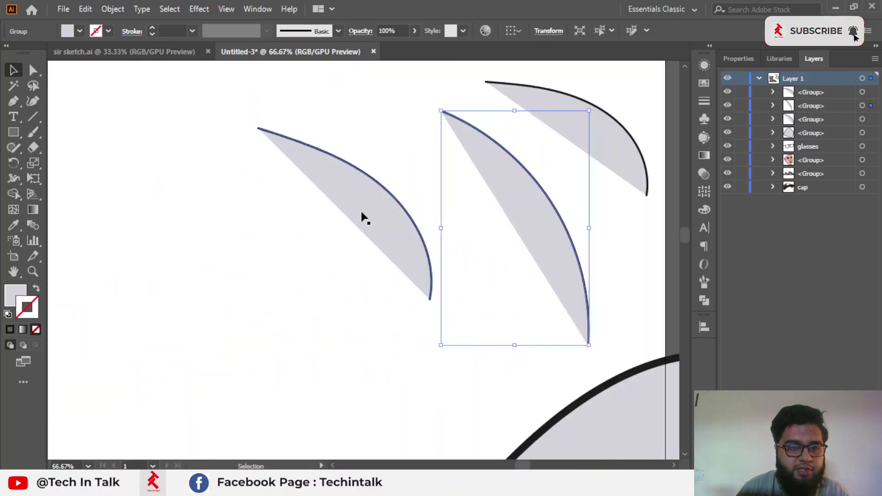
pyautogui.click(378, 192)
pyautogui.rightClick(378, 196)
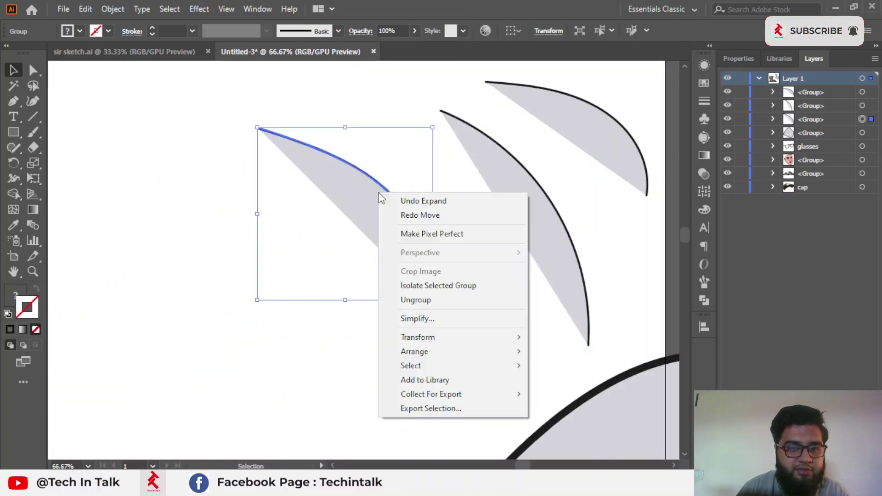
pyautogui.click(400, 299)
pyautogui.click(376, 354)
pyautogui.moveTo(387, 213); pyautogui.dragTo(238, 271)
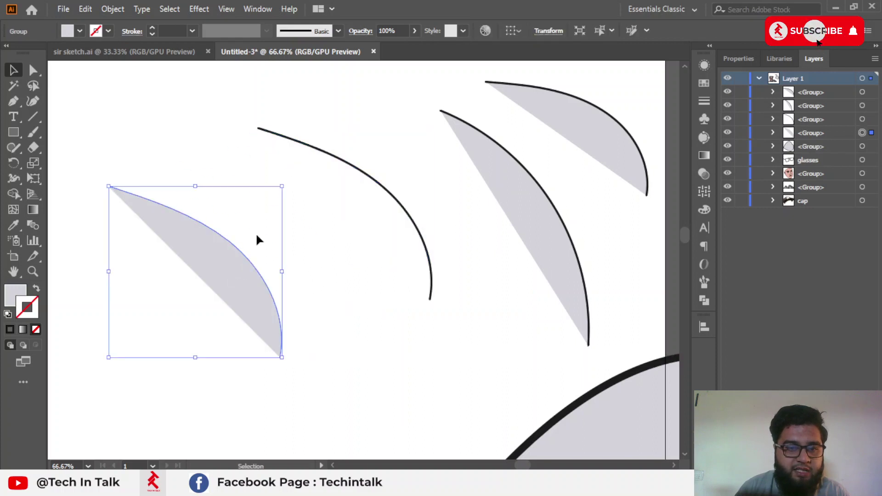
# Select the separated black outline of the leftmost brush shape and examine it up close
pyautogui.click(257, 232)
pyautogui.moveTo(347, 200); pyautogui.dragTo(347, 201)
pyautogui.scroll(3, 345, 141)
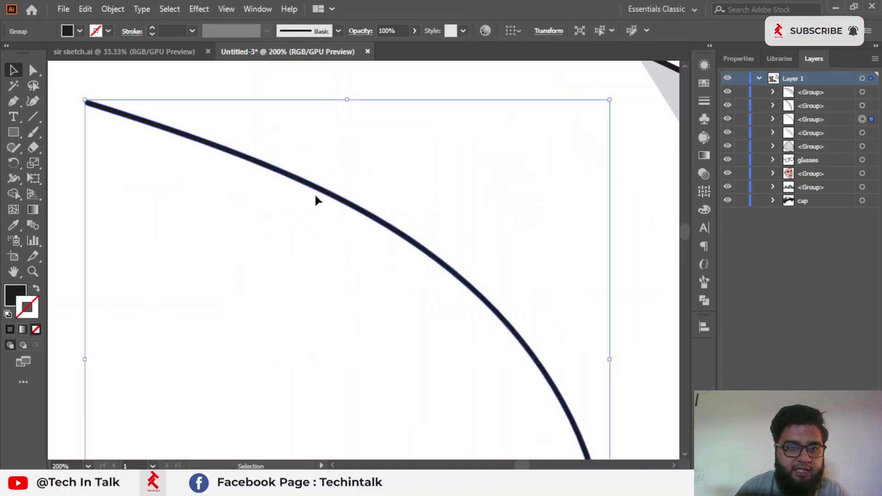
pyautogui.scroll(-4, 322, 200)
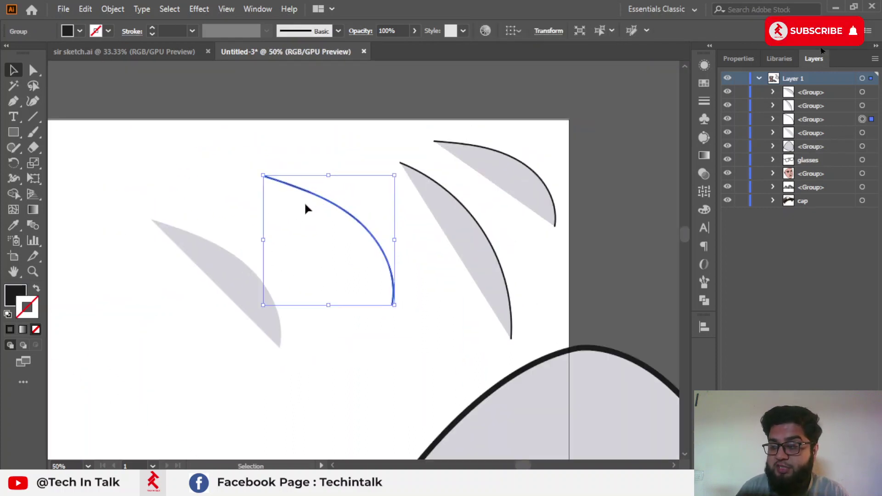
pyautogui.scroll(-1, 304, 202)
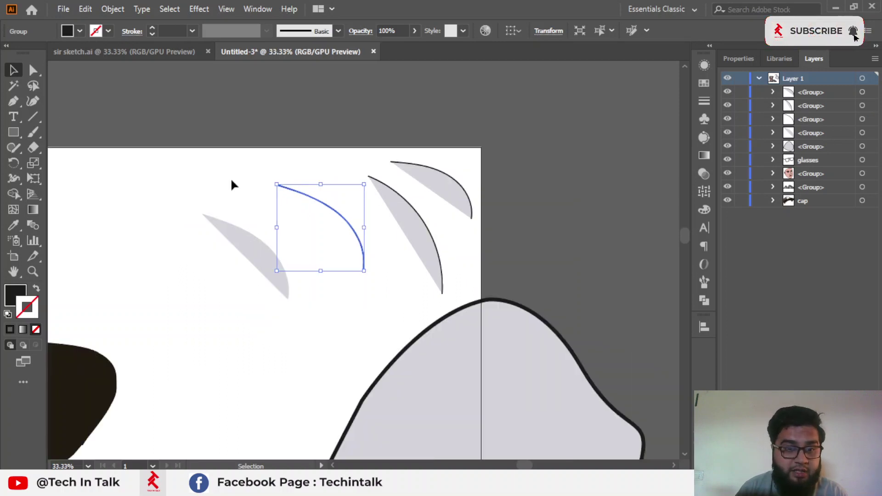
pyautogui.click(230, 177)
# Delete all the demonstration brush shapes and the large grey pen-drawn shape beside the portrait
pyautogui.scroll(-2, 230, 177)
pyautogui.moveTo(321, 257); pyautogui.dragTo(417, 356)
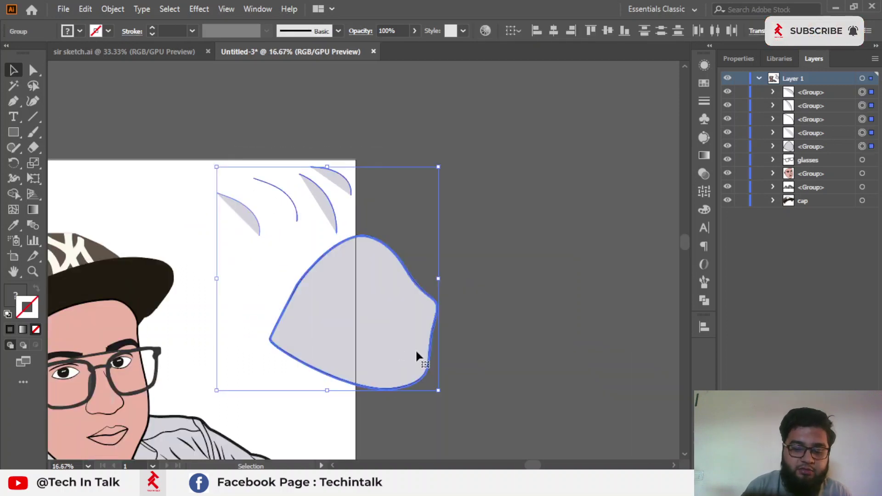
pyautogui.press('Delete')
pyautogui.scroll(-2, 414, 392)
pyautogui.moveTo(339, 371); pyautogui.dragTo(435, 199)
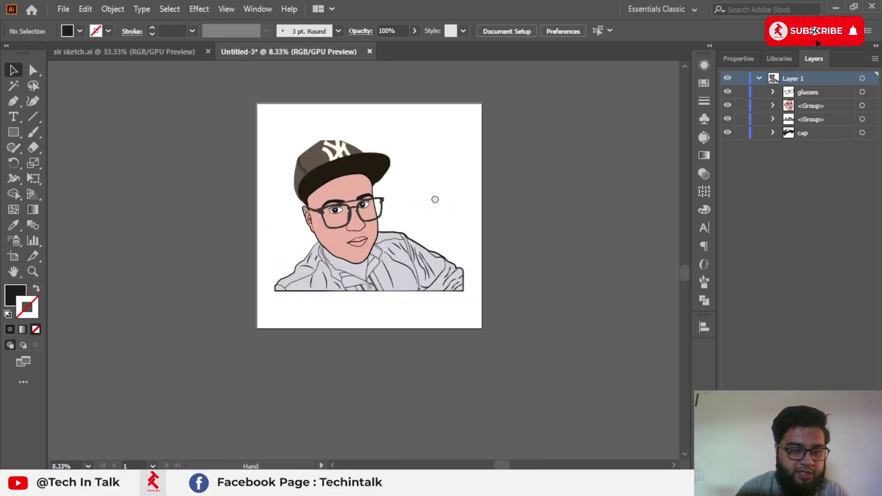
# Select the portrait's face group to check what it contains, and clear the selection
pyautogui.scroll(2, 408, 215)
pyautogui.click(326, 247)
pyautogui.moveTo(381, 215); pyautogui.dragTo(370, 291)
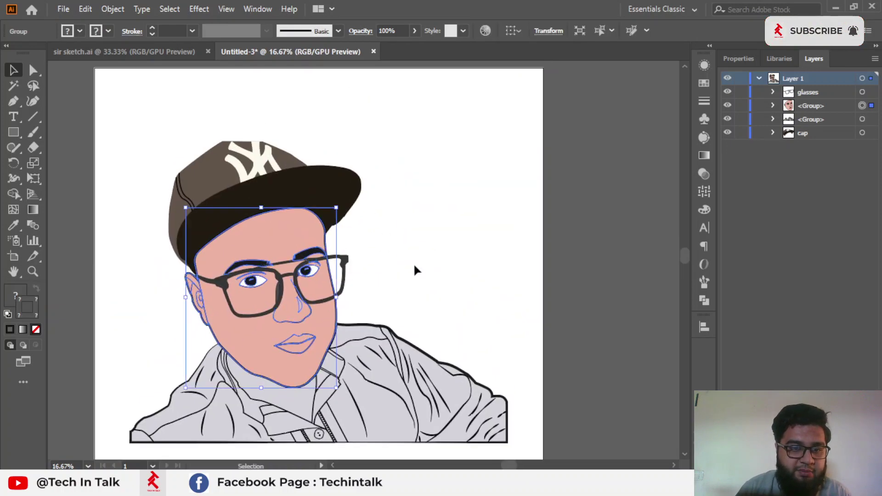
pyautogui.click(405, 260)
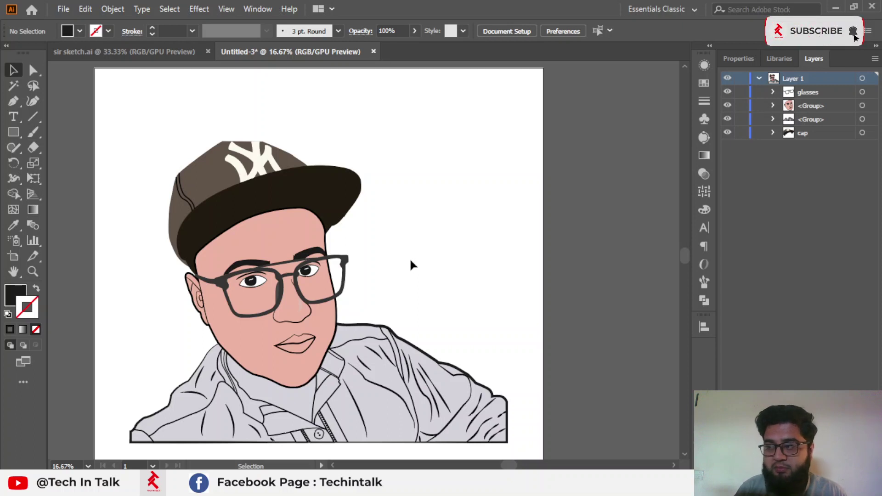
# Expand the Fill and Stroke of the cap group
pyautogui.scroll(-1, 410, 264)
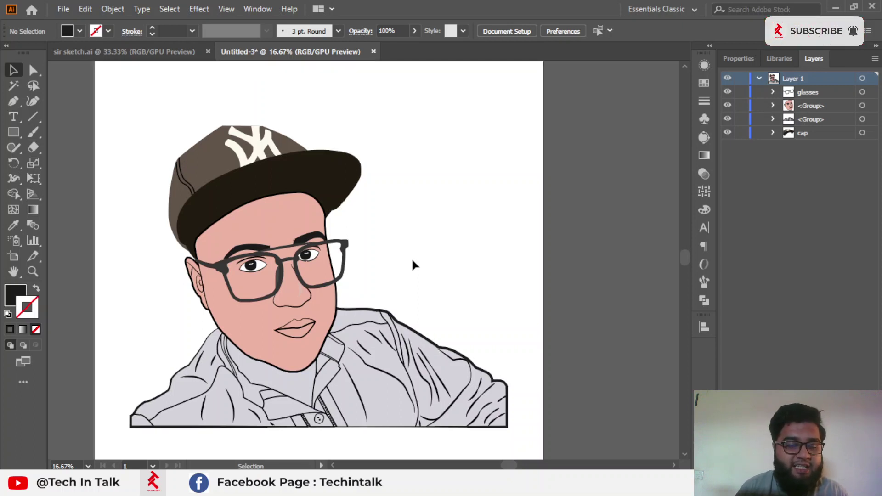
pyautogui.click(269, 130)
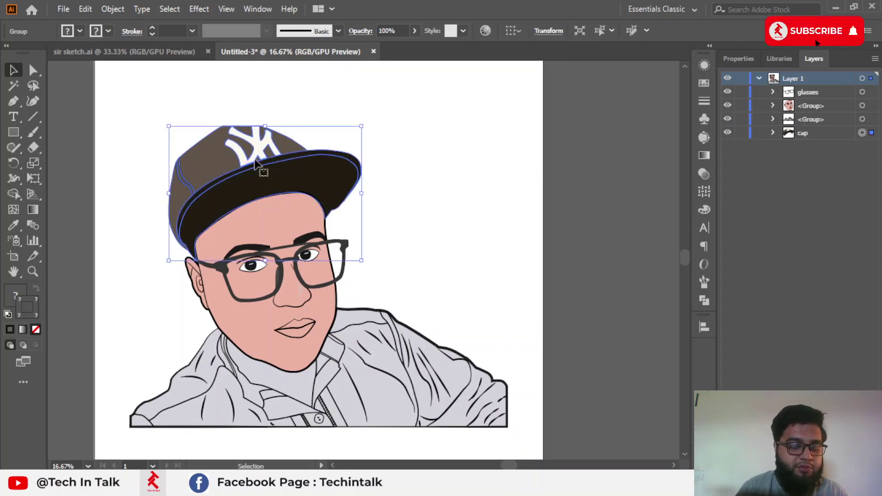
pyautogui.click(108, 10)
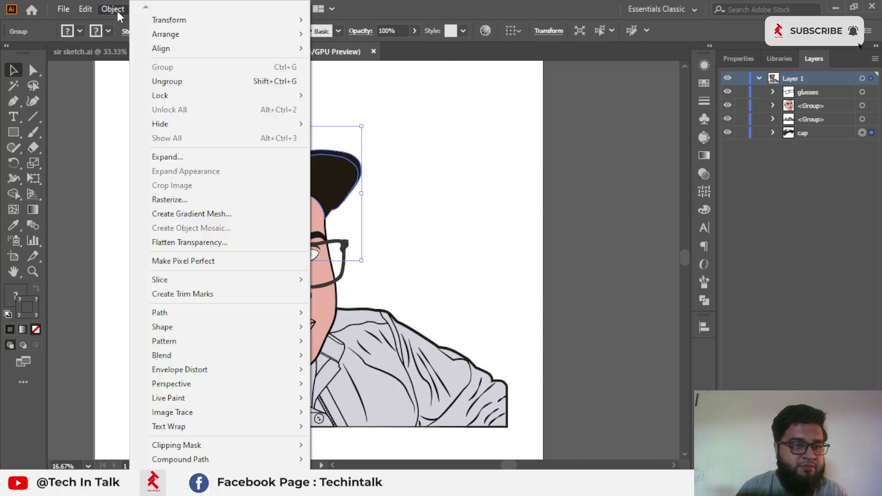
pyautogui.click(150, 163)
pyautogui.moveTo(97, 10); pyautogui.dragTo(252, 93)
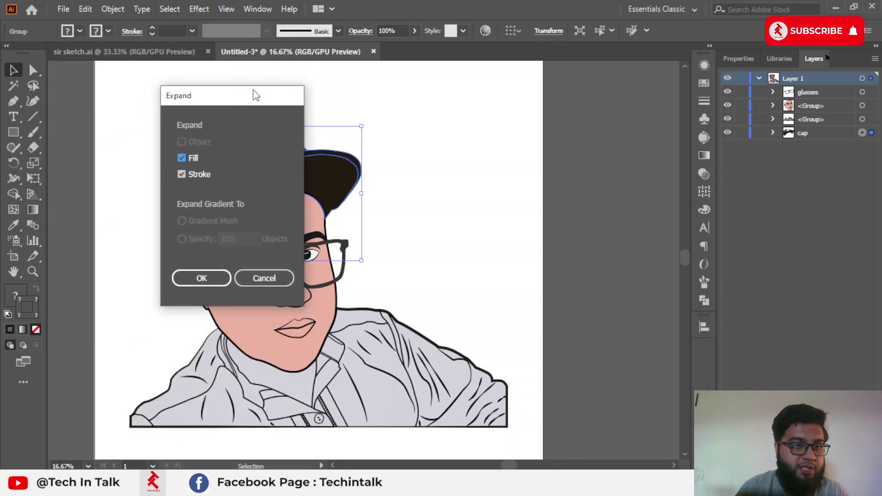
pyautogui.click(215, 274)
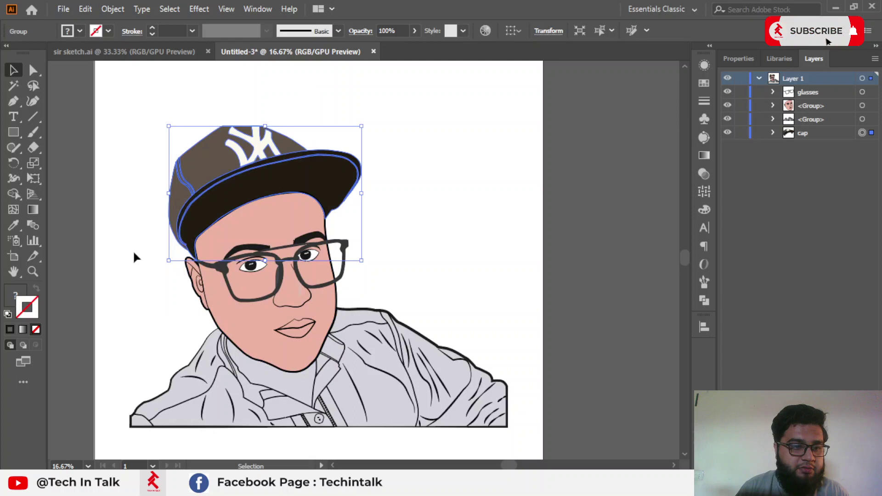
# Check the cap's expand commands, try moving the cap up and to the right, and undo the move
pyautogui.click(142, 216)
pyautogui.click(195, 167)
pyautogui.click(110, 9)
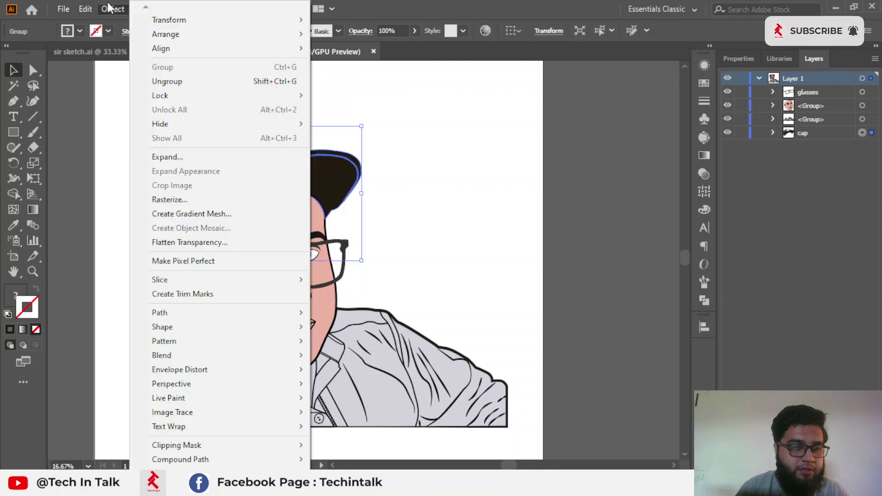
pyautogui.click(161, 153)
pyautogui.click(101, 215)
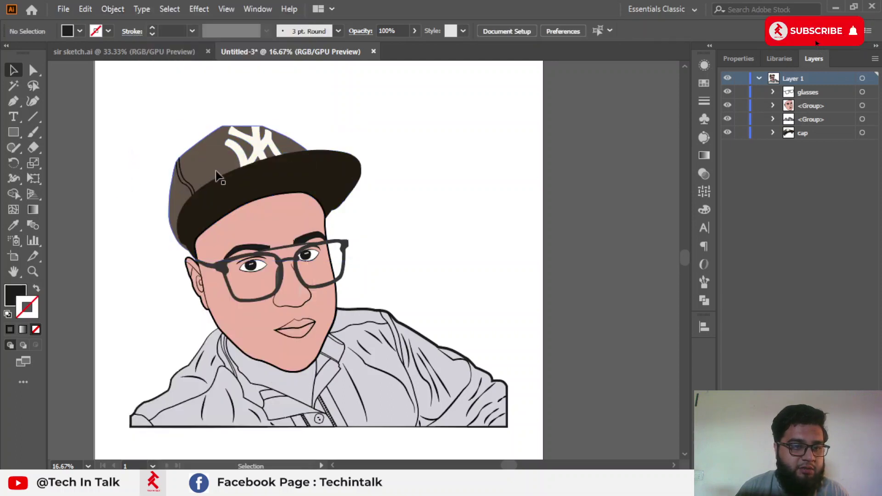
pyautogui.click(217, 172)
pyautogui.moveTo(219, 170); pyautogui.dragTo(355, 128)
pyautogui.hotkey('ctrl', 'z')
# Expand the glasses group
pyautogui.click(321, 244)
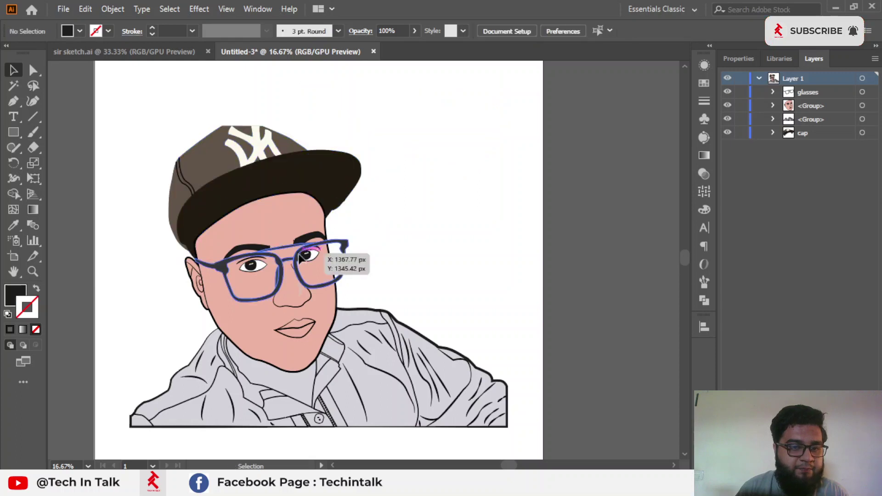
pyautogui.click(110, 9)
pyautogui.click(153, 157)
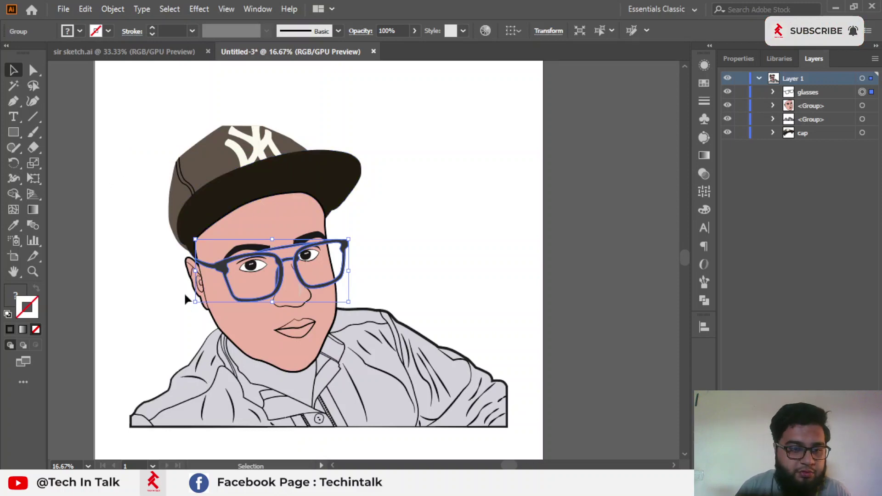
pyautogui.scroll(3, 183, 294)
pyautogui.scroll(-3, 188, 295)
# Apply Expand Appearance to the face group, and expand its Fill and Stroke
pyautogui.click(223, 334)
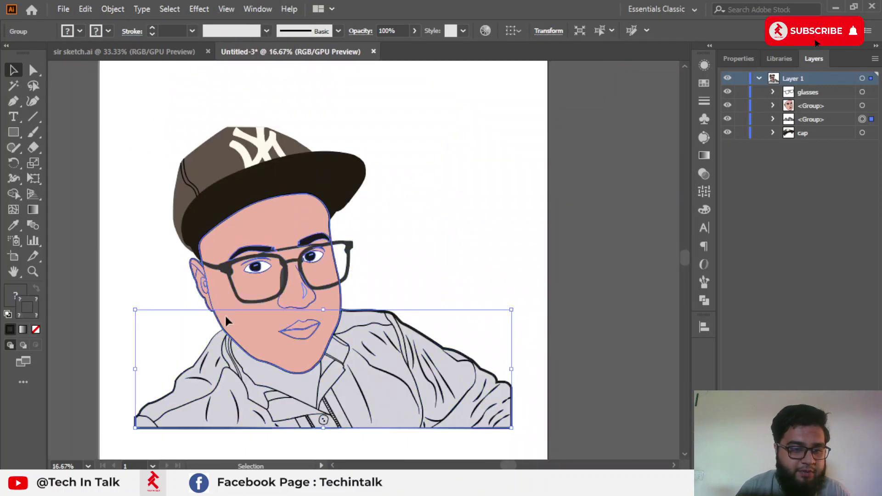
pyautogui.click(226, 317)
pyautogui.click(123, 9)
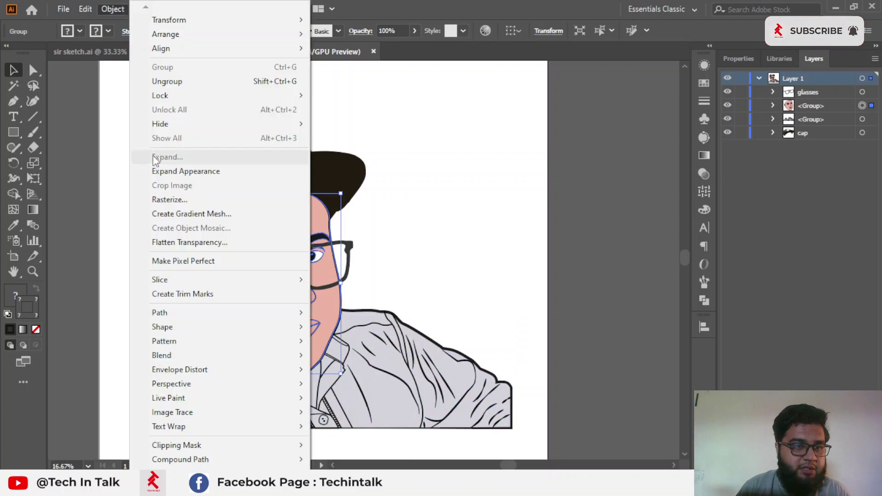
pyautogui.click(153, 168)
pyautogui.click(118, 10)
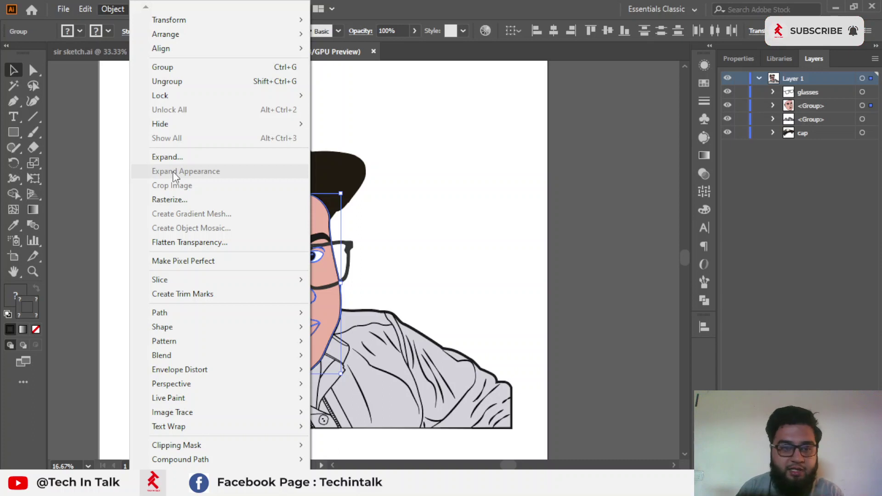
pyautogui.click(170, 157)
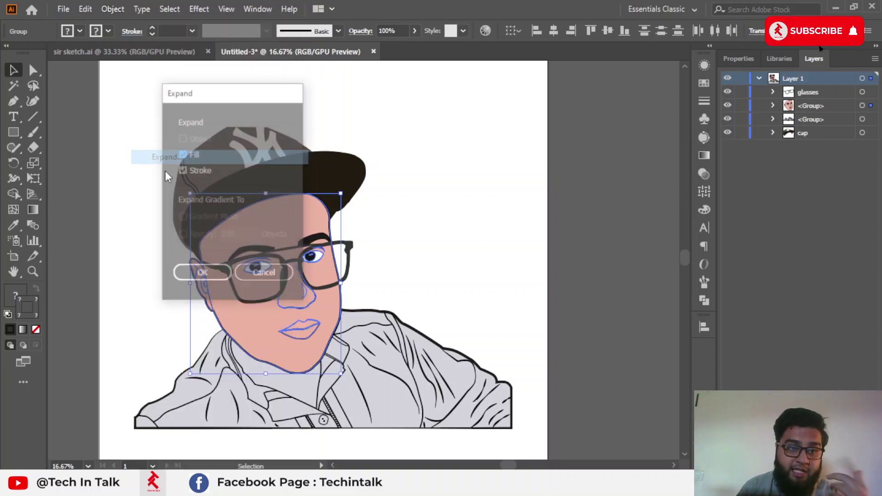
pyautogui.click(206, 273)
# Review the Expand and Expand Appearance commands with the face selected and with nothing selected
pyautogui.click(113, 9)
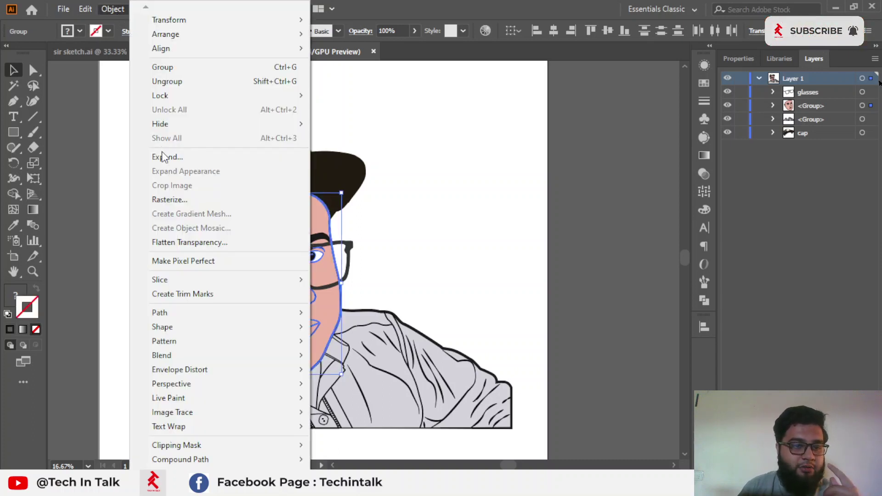
pyautogui.click(162, 156)
pyautogui.click(472, 201)
pyautogui.click(112, 9)
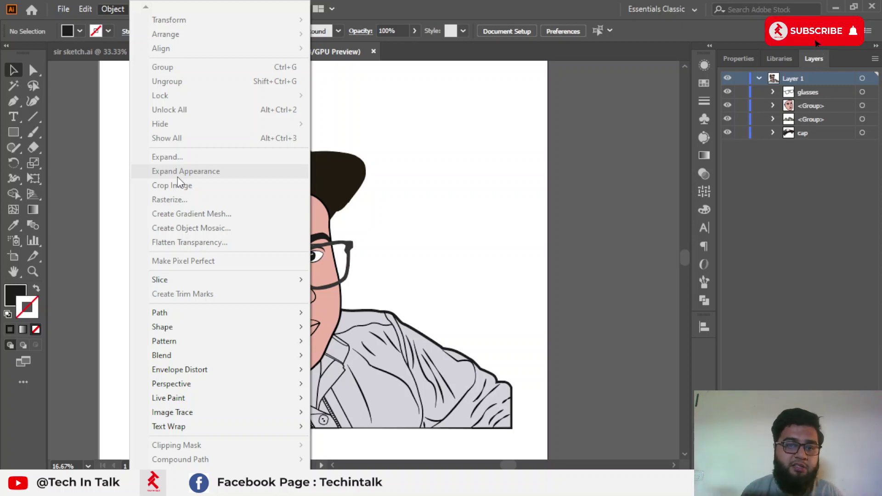
pyautogui.click(499, 107)
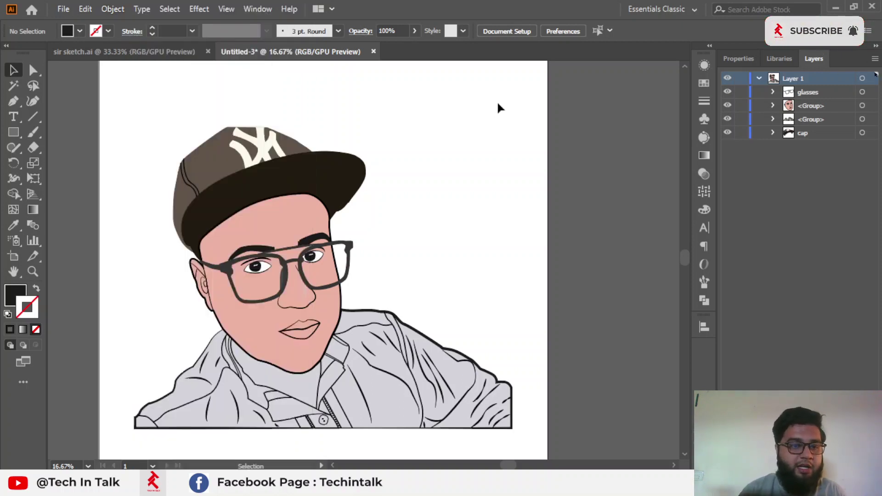
# Select the face, glasses and cap groups in turn to check them
pyautogui.click(272, 266)
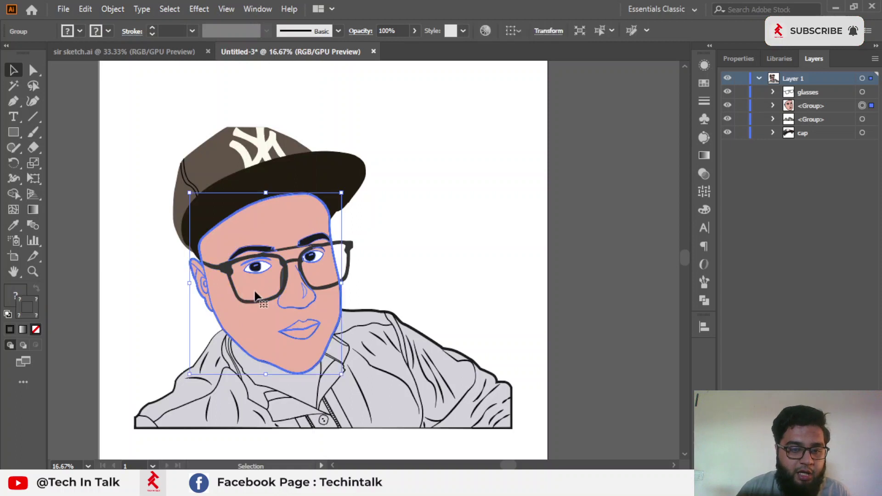
pyautogui.click(281, 259)
pyautogui.click(282, 160)
# Apply Expand Appearance to the shirt group, and expand its Fill and Stroke
pyautogui.moveTo(268, 396); pyautogui.dragTo(321, 295)
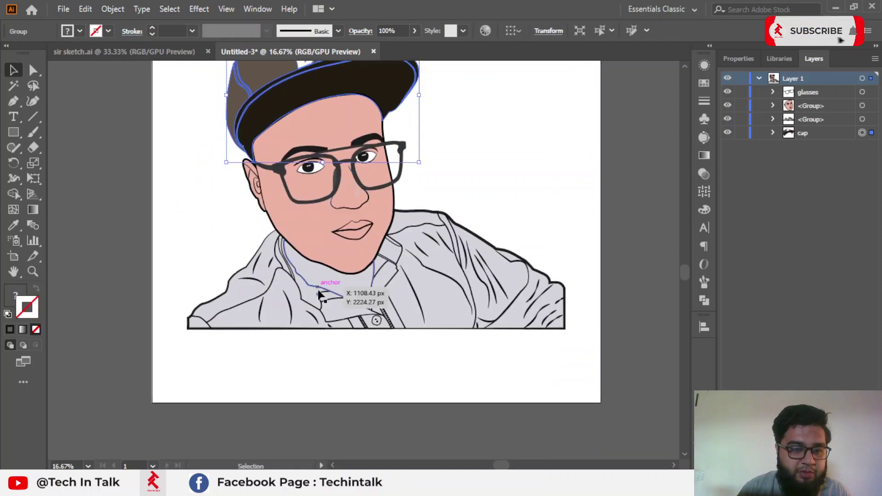
pyautogui.click(321, 296)
pyautogui.click(113, 9)
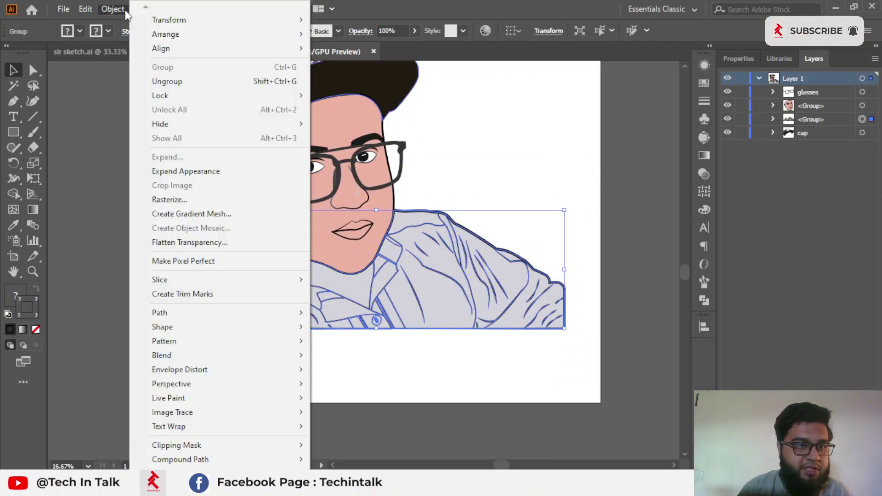
pyautogui.click(158, 171)
pyautogui.click(230, 291)
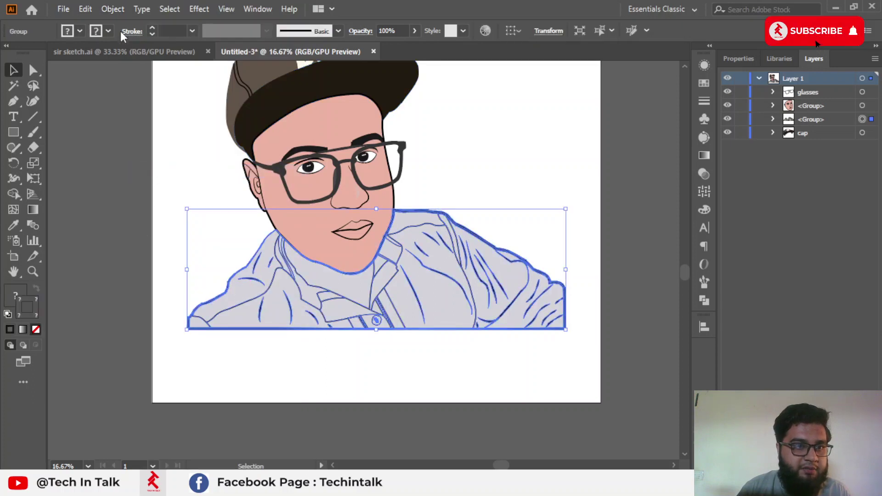
pyautogui.click(113, 9)
pyautogui.click(184, 157)
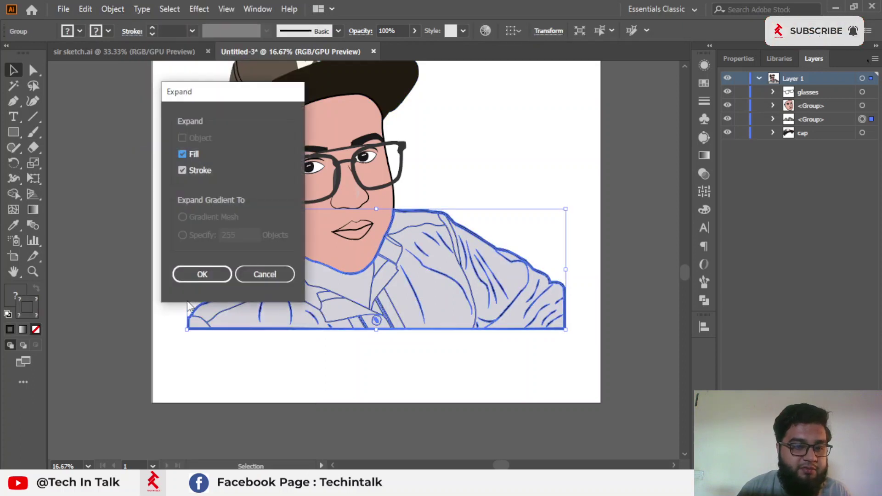
pyautogui.click(203, 275)
# Check the expand commands for the expanded shirt group, and inspect its outlines by reselecting it
pyautogui.click(121, 8)
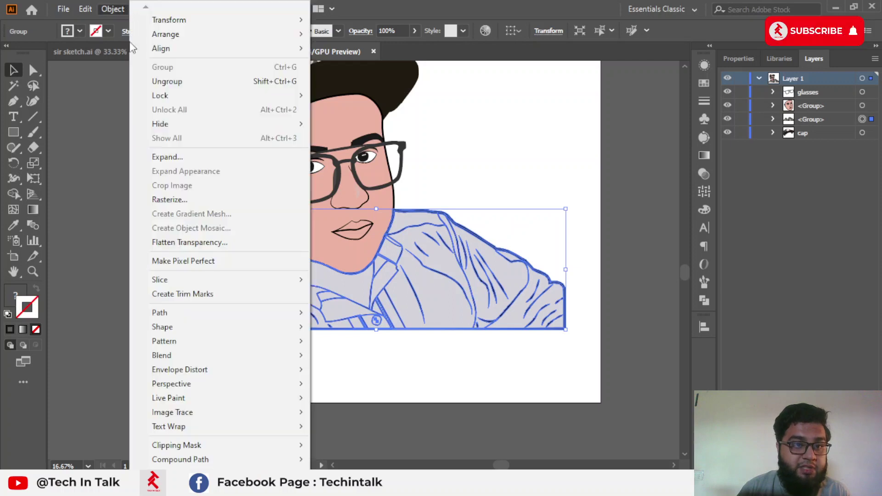
pyautogui.click(144, 155)
pyautogui.click(168, 248)
pyautogui.moveTo(166, 252); pyautogui.dragTo(107, 293)
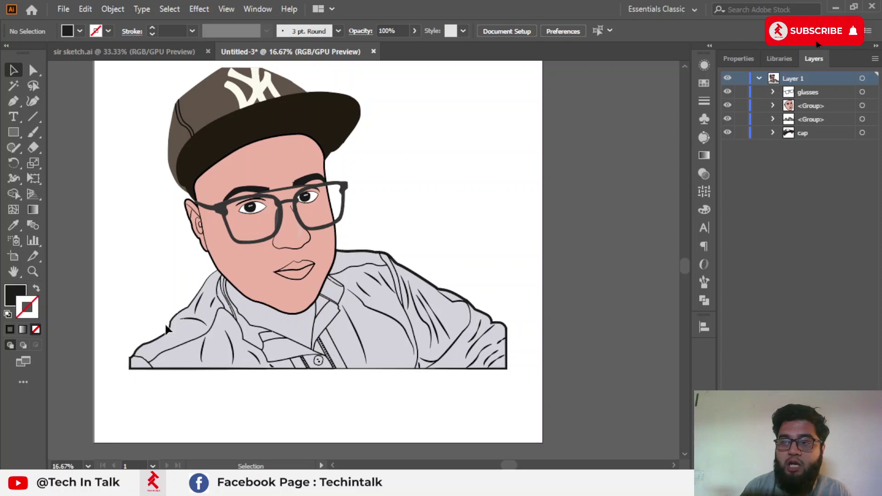
pyautogui.click(166, 326)
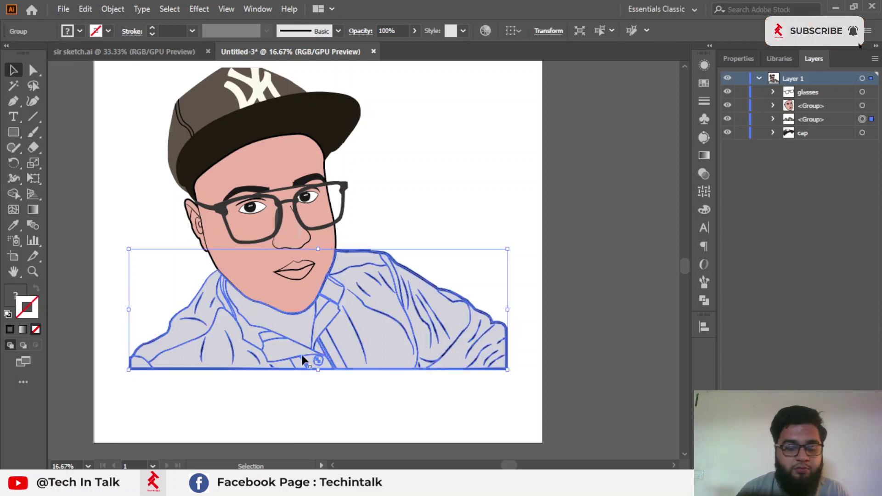
pyautogui.click(426, 216)
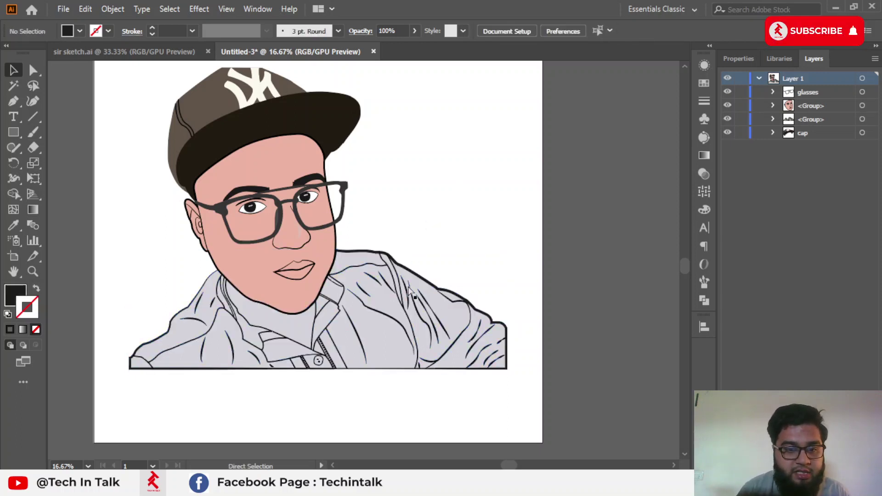
# Try pulling an anchor point of the shirt's shoulder outline up and to the right with Direct Selection, and undo the edit
pyautogui.click(410, 290)
pyautogui.scroll(3, 419, 260)
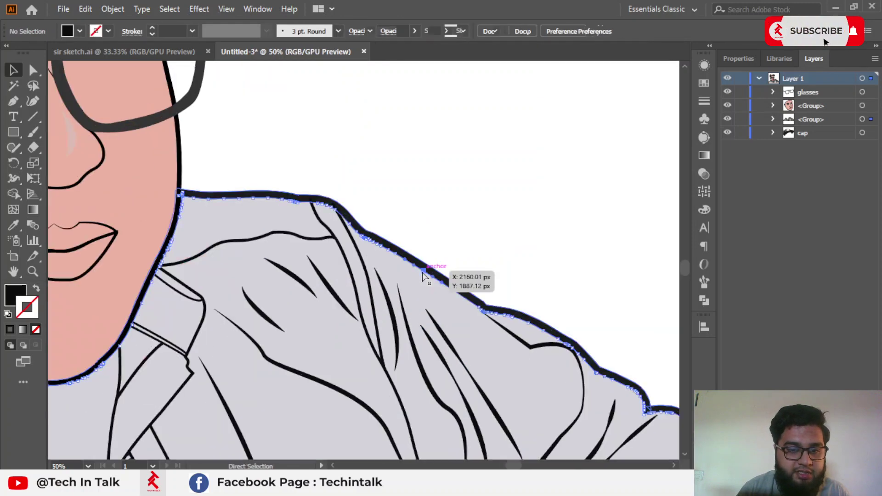
pyautogui.keyDown('ctrl'); pyautogui.click(423, 271); pyautogui.keyUp('ctrl')
pyautogui.moveTo(417, 260); pyautogui.dragTo(471, 192)
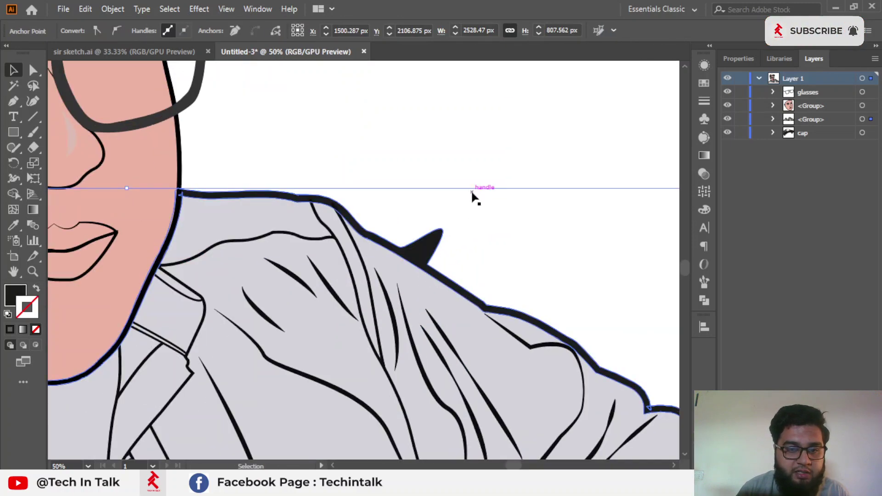
pyautogui.hotkey('ctrl', 'z')
pyautogui.click(435, 189)
pyautogui.scroll(-2, 454, 164)
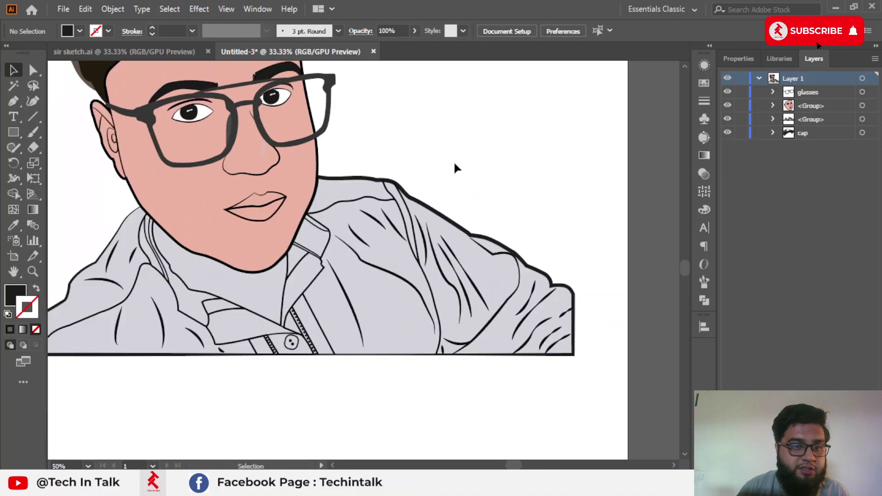
# Try to apply the shirt outline's colour to the whole face group with the Eyedropper, and undo it
pyautogui.scroll(-2, 454, 160)
pyautogui.click(307, 286)
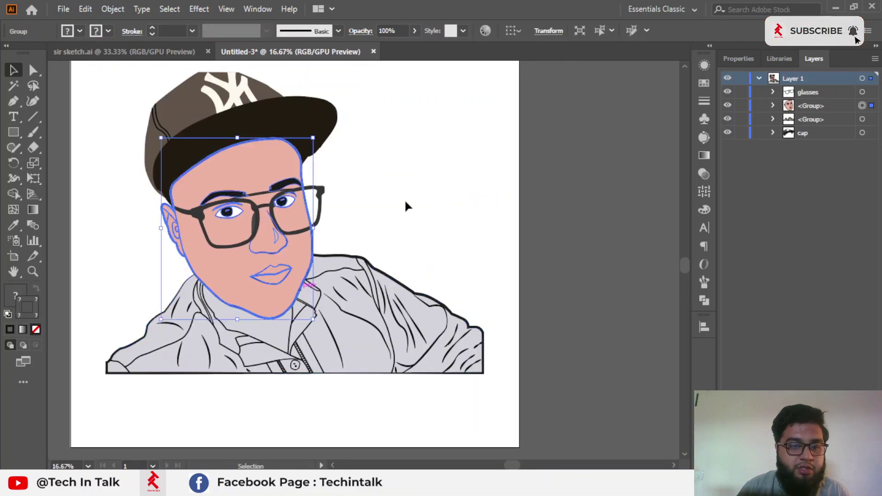
pyautogui.scroll(3, 306, 281)
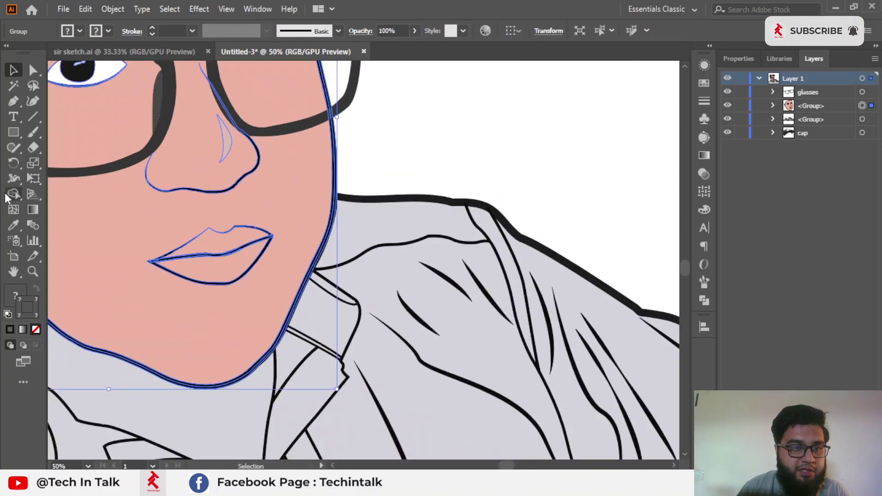
pyautogui.click(12, 227)
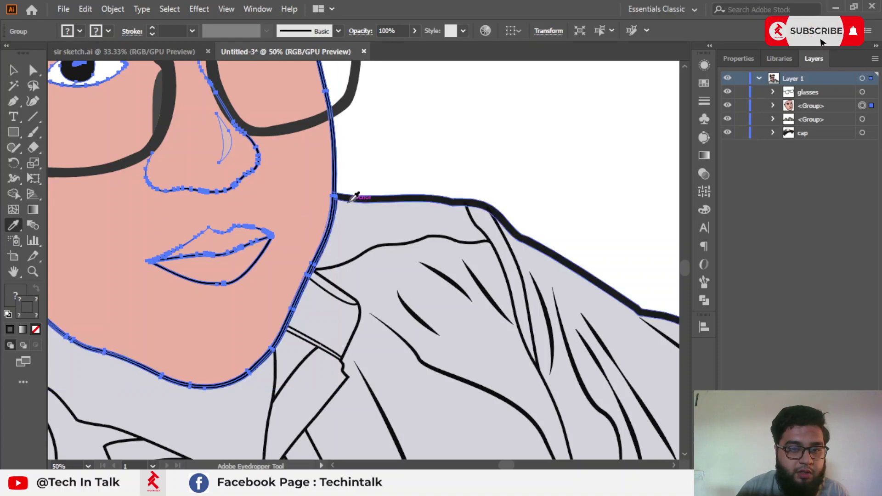
pyautogui.click(350, 196)
pyautogui.hotkey('ctrl', 'z')
pyautogui.scroll(-2, 291, 216)
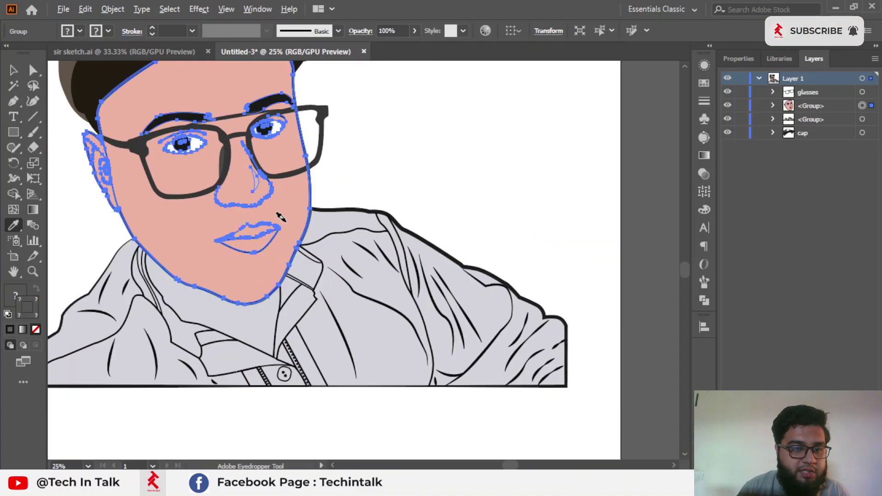
# Recolour only the face's outer outline with the dark colour sampled from the shirt's shoulder outline using the Eyedropper
pyautogui.click(11, 69)
pyautogui.click(395, 164)
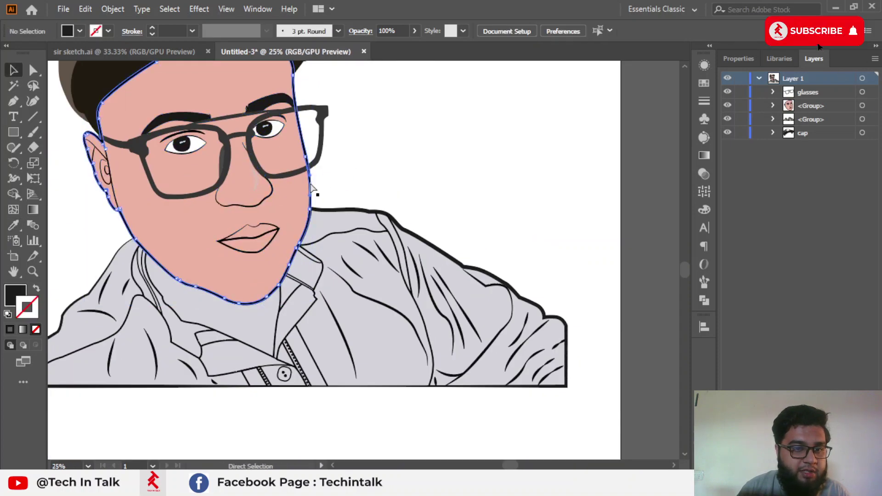
pyautogui.click(311, 186)
pyautogui.click(13, 224)
pyautogui.scroll(3, 347, 218)
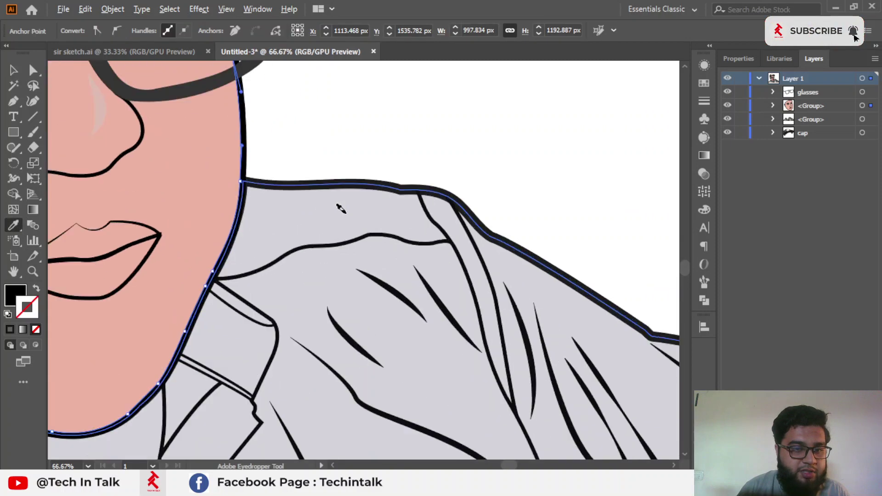
pyautogui.click(329, 179)
pyautogui.scroll(-3, 321, 178)
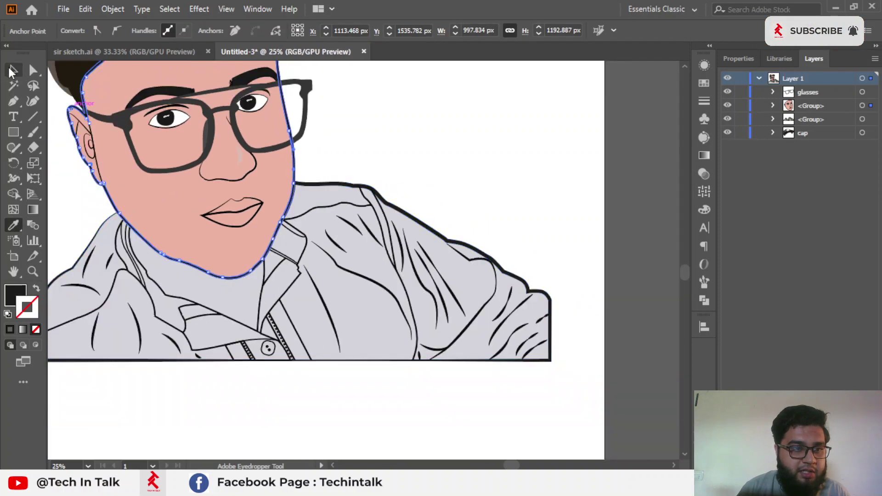
pyautogui.click(11, 70)
pyautogui.click(437, 140)
pyautogui.moveTo(270, 207); pyautogui.dragTo(302, 259)
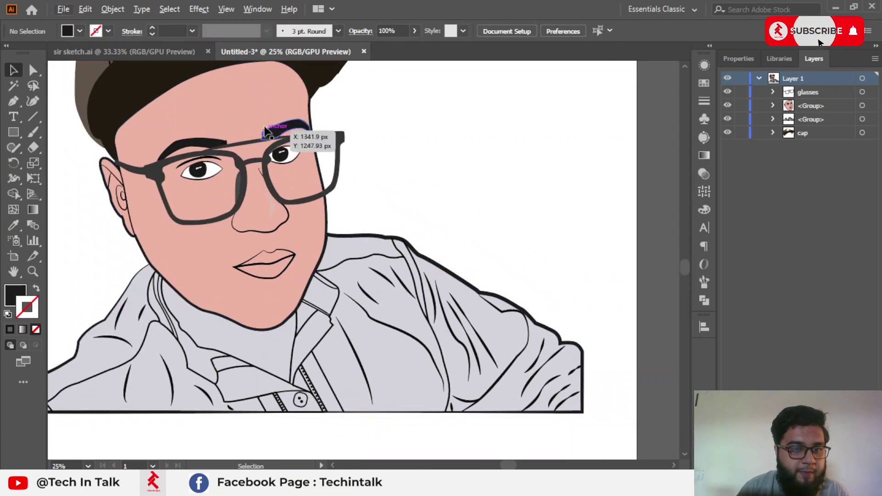
pyautogui.scroll(-2, 409, 236)
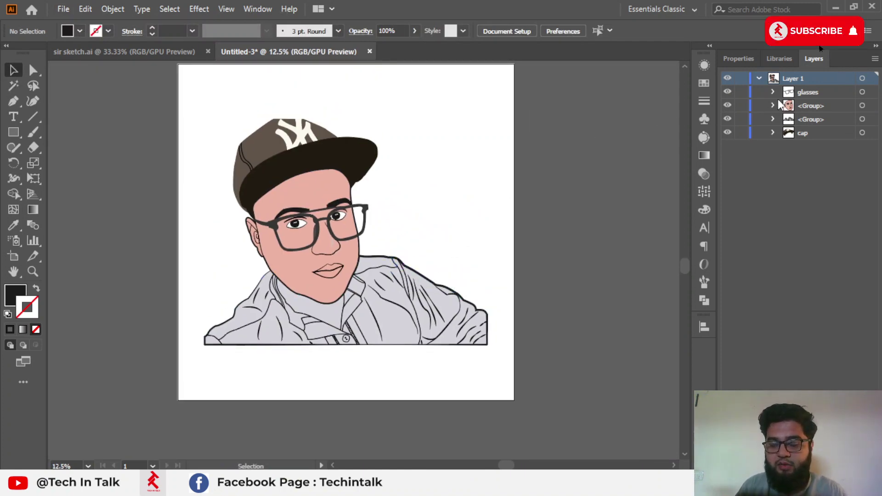
# Examine the face group's subgroups and check the expand commands for its lips subgroup
pyautogui.click(773, 105)
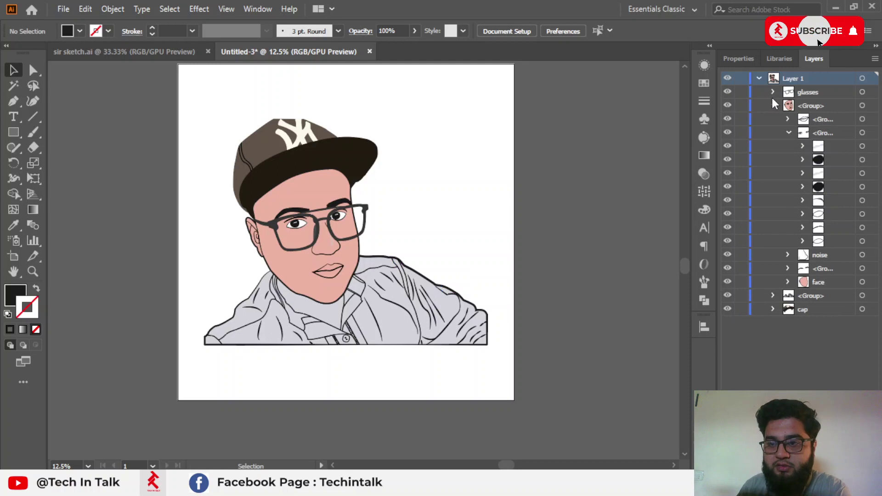
pyautogui.click(789, 132)
pyautogui.click(862, 118)
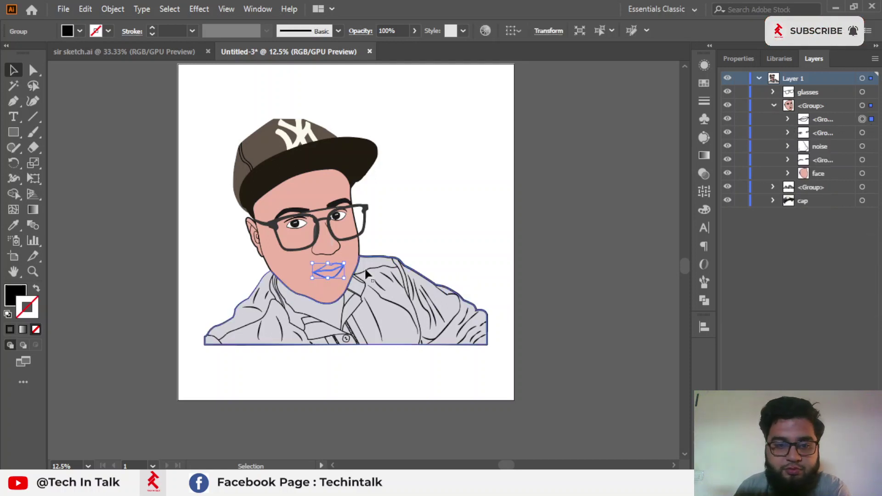
pyautogui.click(113, 9)
pyautogui.click(158, 157)
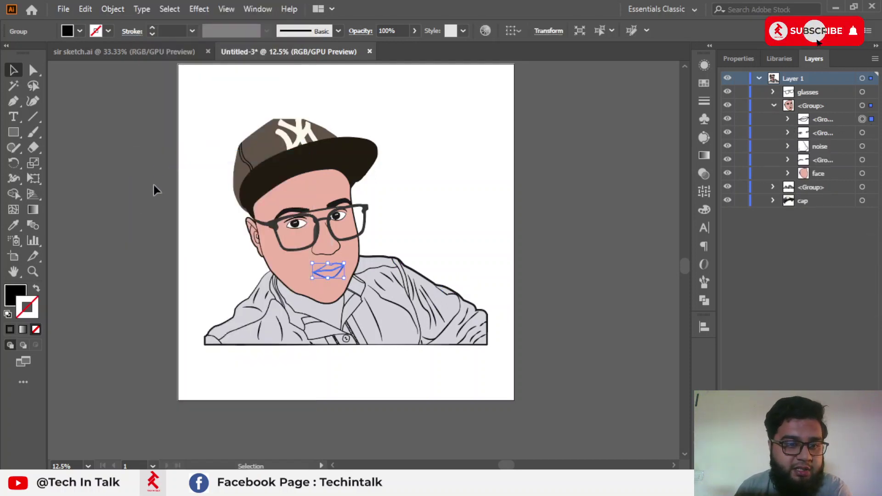
pyautogui.click(221, 220)
pyautogui.click(318, 269)
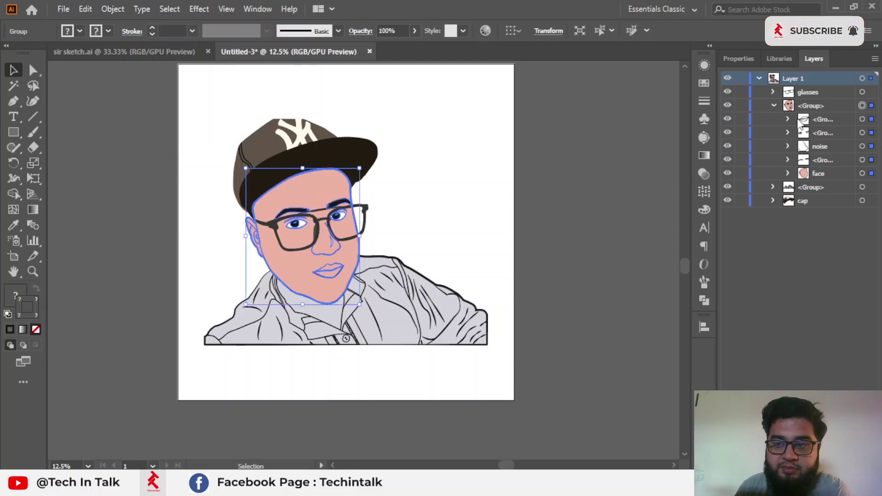
pyautogui.click(773, 106)
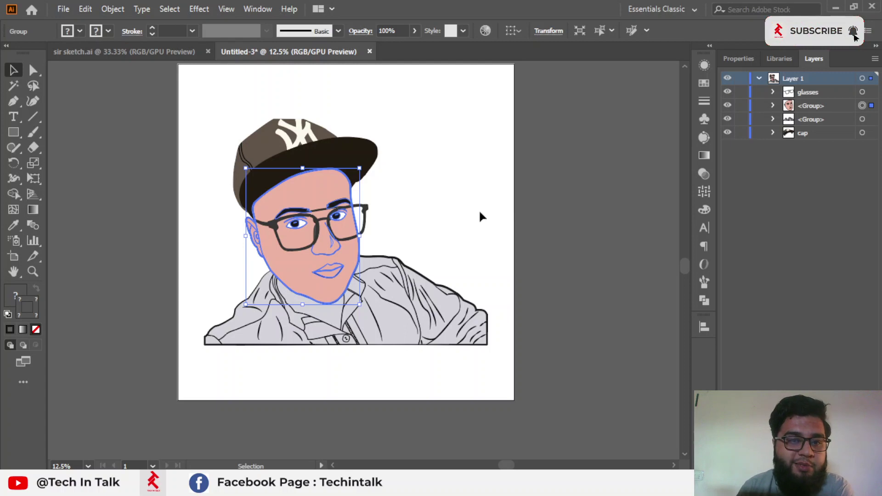
pyautogui.click(469, 219)
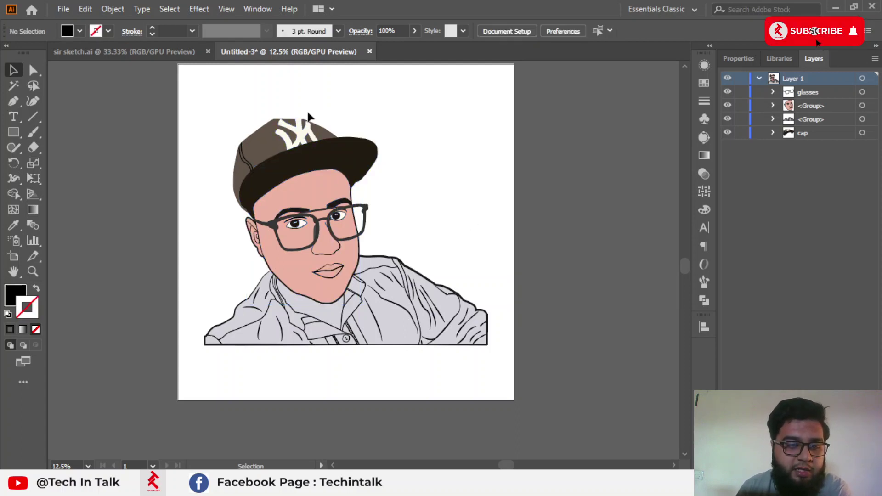
# Inspect the cap group's paths by selecting and deselecting it
pyautogui.click(293, 121)
pyautogui.click(267, 93)
pyautogui.click(359, 163)
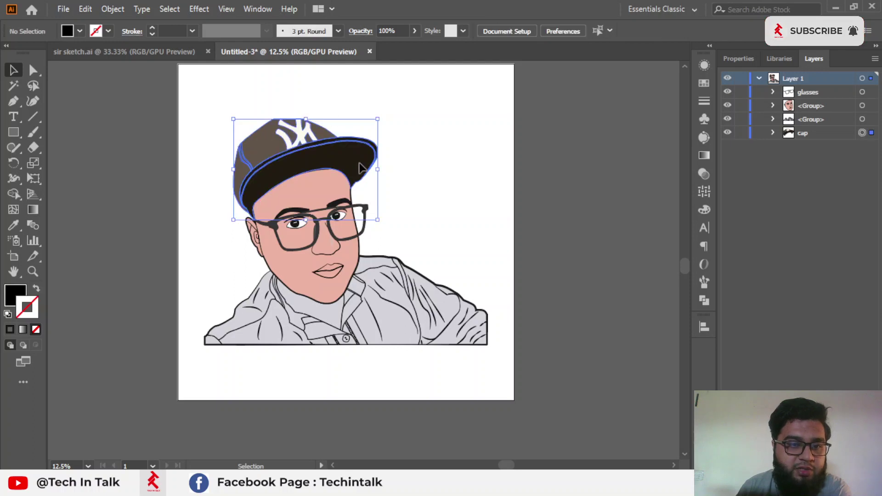
pyautogui.click(291, 112)
pyautogui.click(252, 167)
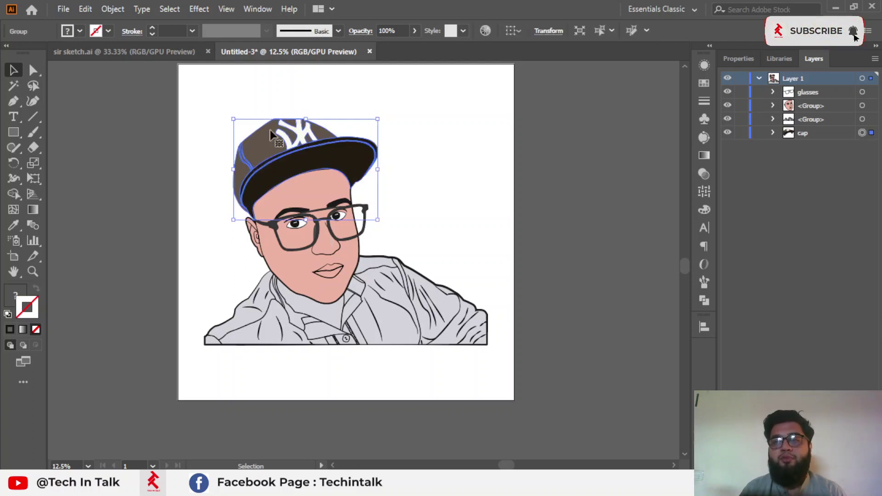
pyautogui.click(343, 310)
pyautogui.click(419, 248)
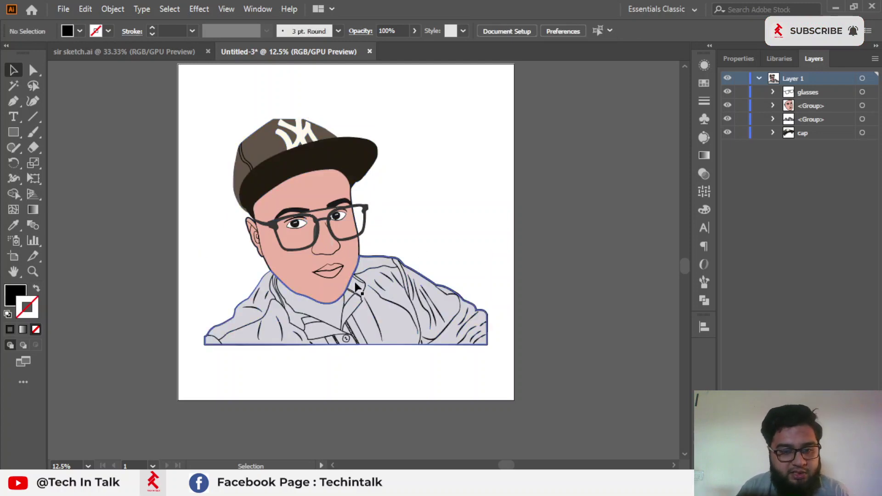
pyautogui.scroll(4, 322, 340)
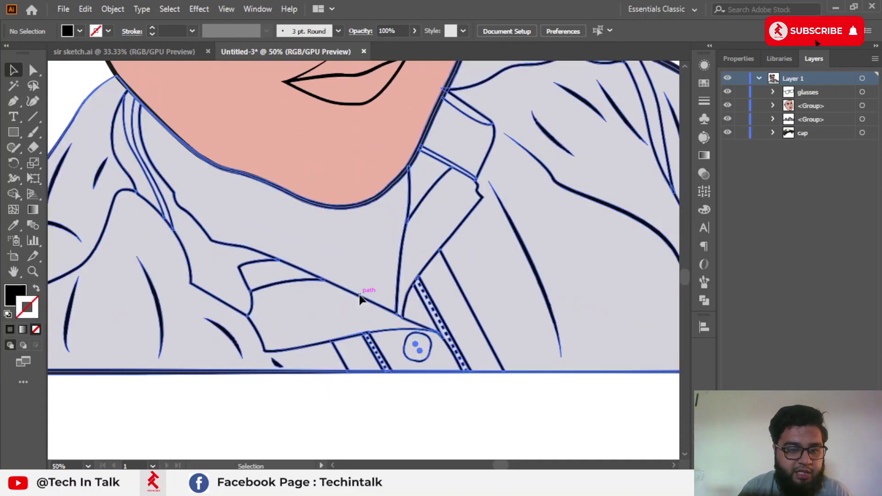
pyautogui.click(356, 299)
pyautogui.click(304, 453)
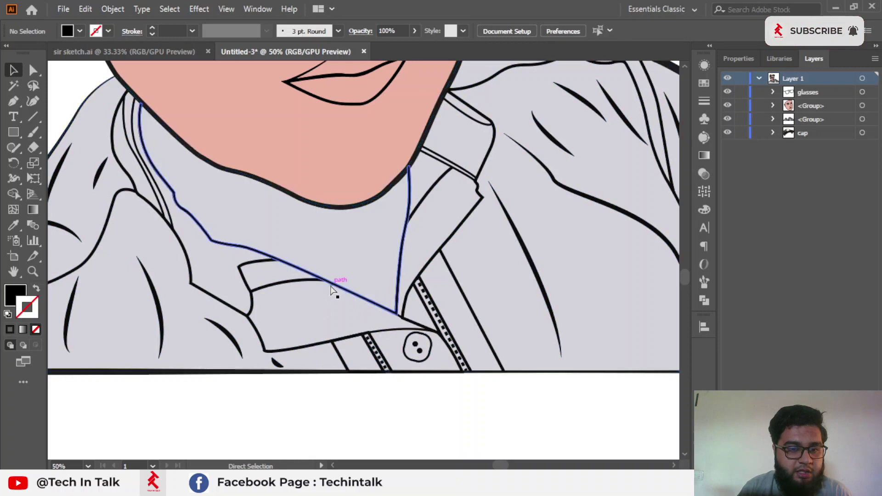
pyautogui.keyDown('ctrl'); pyautogui.click(332, 284); pyautogui.keyUp('ctrl')
pyautogui.scroll(3, 299, 289)
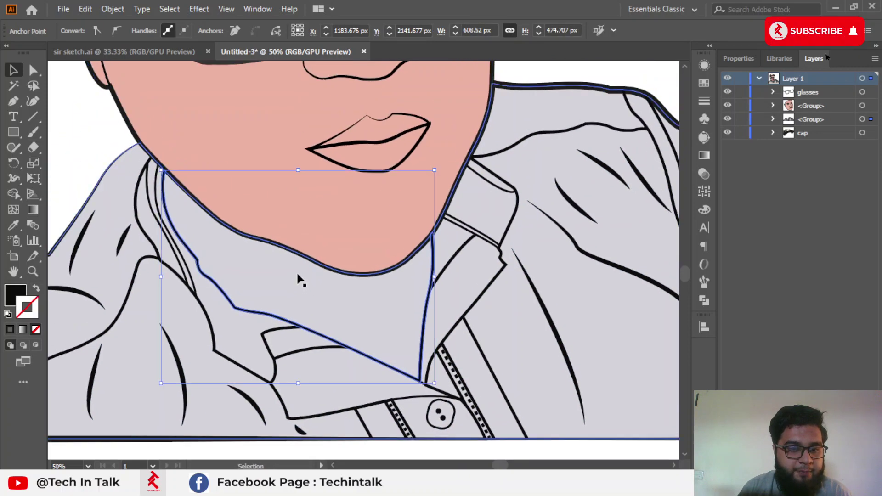
pyautogui.keyDown('shift'); pyautogui.click(304, 256); pyautogui.keyUp('shift')
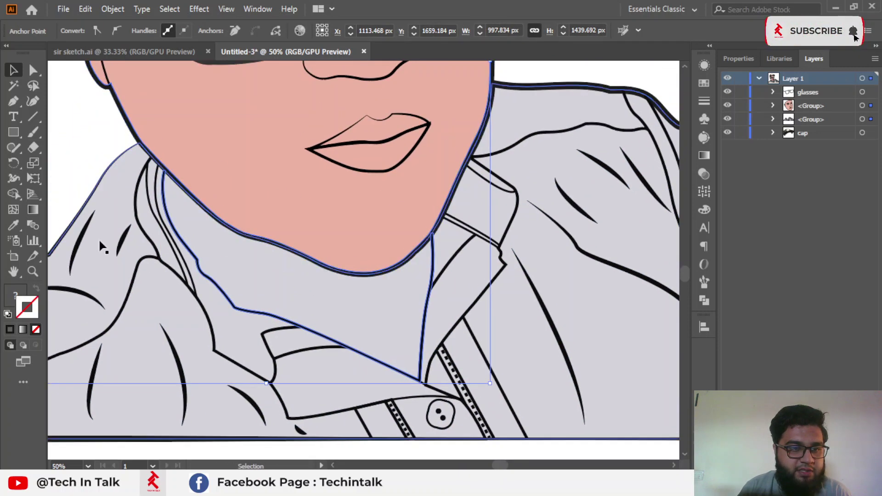
pyautogui.click(14, 193)
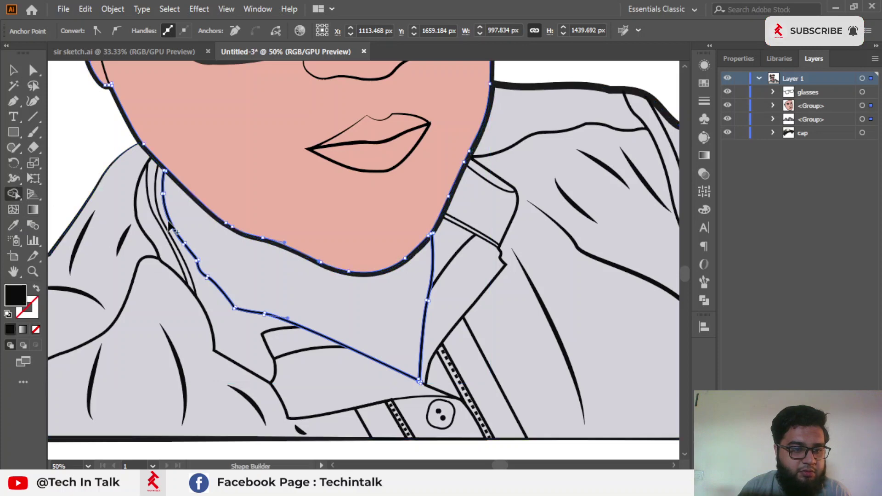
pyautogui.click(13, 70)
pyautogui.click(75, 100)
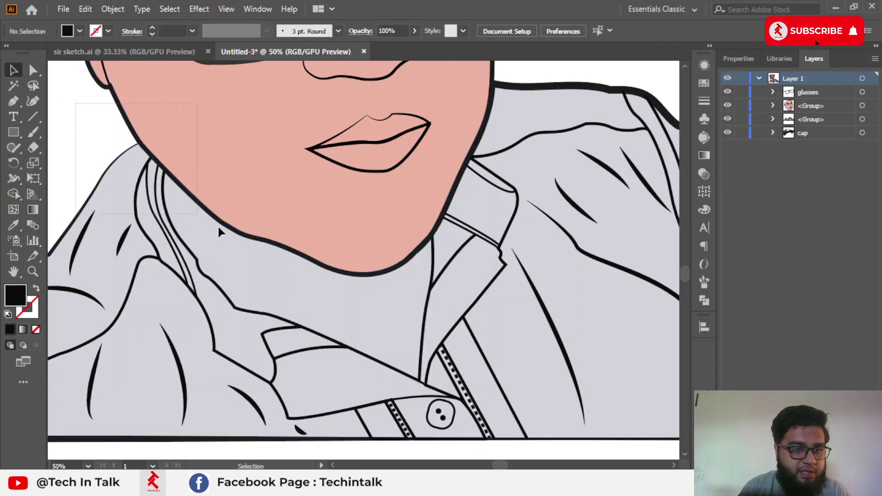
# Create a separate filled neck shape between the chin and the collar from the face and shirt groups with Shape Builder
pyautogui.click(259, 275)
pyautogui.hotkey('ctrl', 'a')
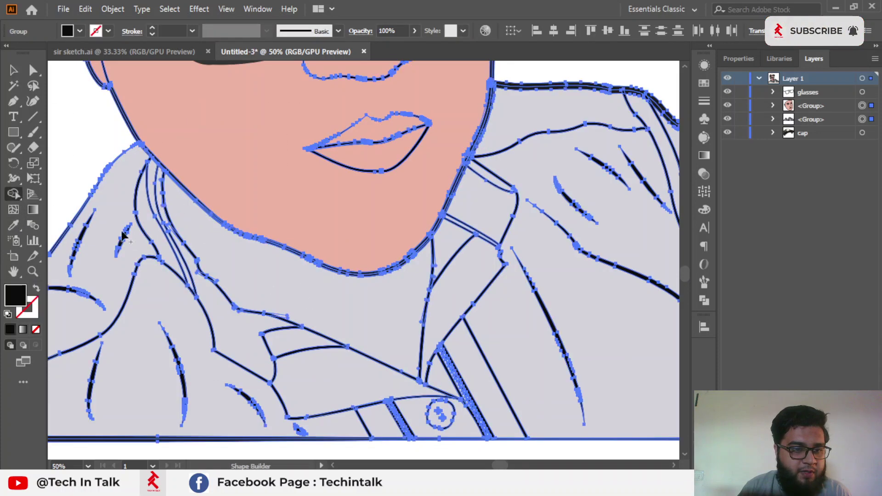
pyautogui.click(15, 197)
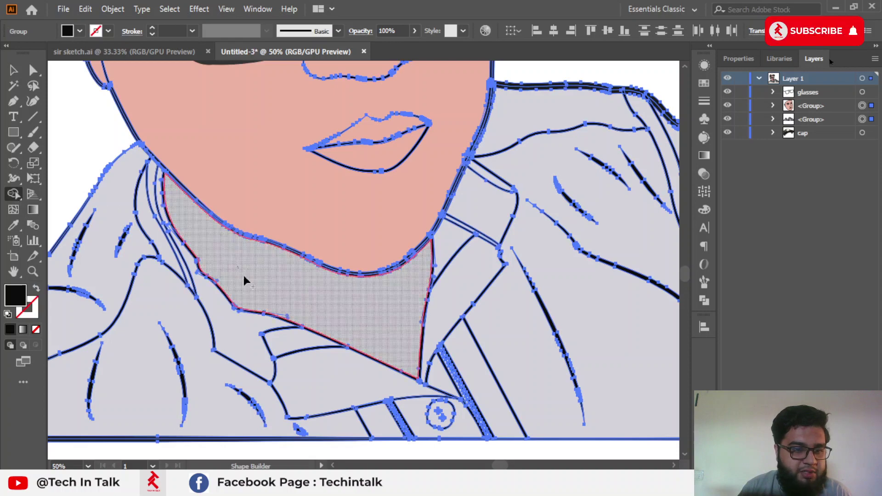
pyautogui.click(195, 266)
pyautogui.press('v')
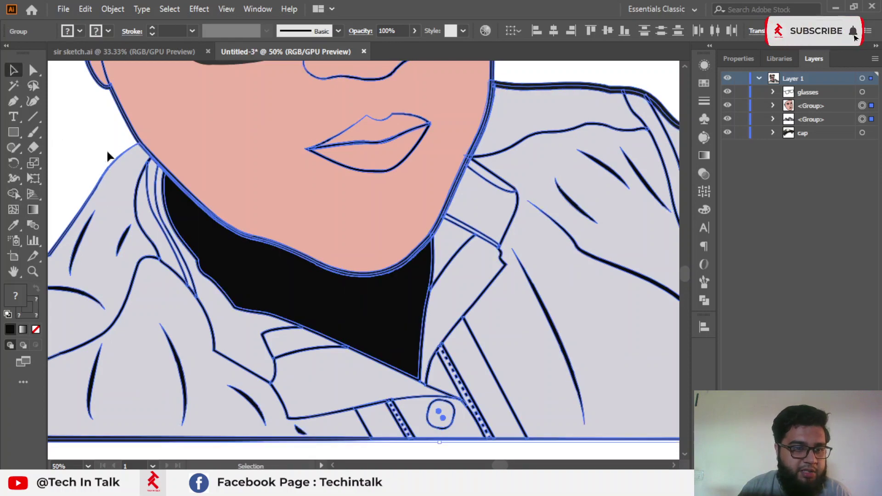
pyautogui.hotkey('ctrl', 'shift', 'a')
# Recolour the black neck shape with the skin tone sampled from the face using the Eyedropper
pyautogui.press('a')
pyautogui.click(216, 256)
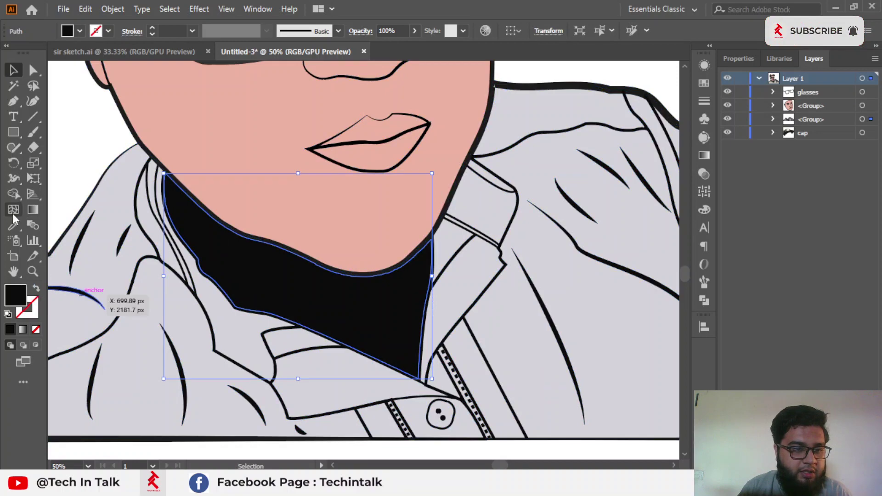
pyautogui.click(13, 223)
pyautogui.click(255, 149)
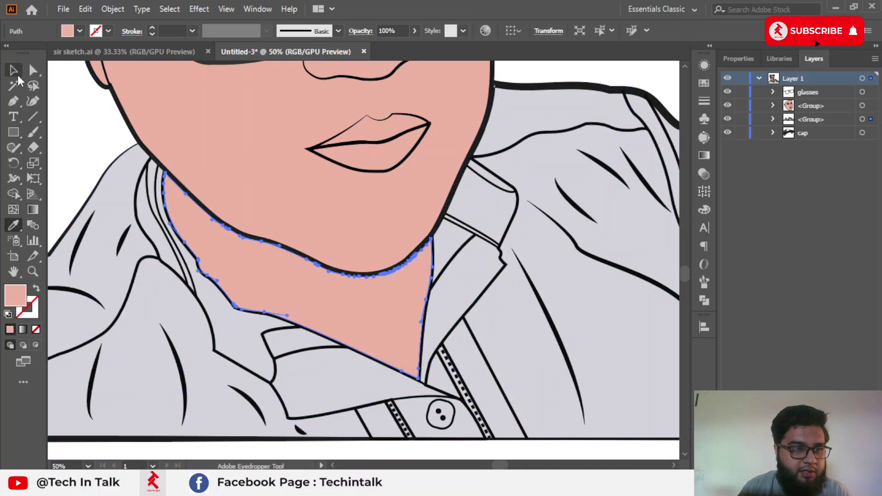
pyautogui.click(18, 75)
pyautogui.click(66, 117)
pyautogui.scroll(-3, 95, 126)
pyautogui.moveTo(159, 179); pyautogui.dragTo(220, 268)
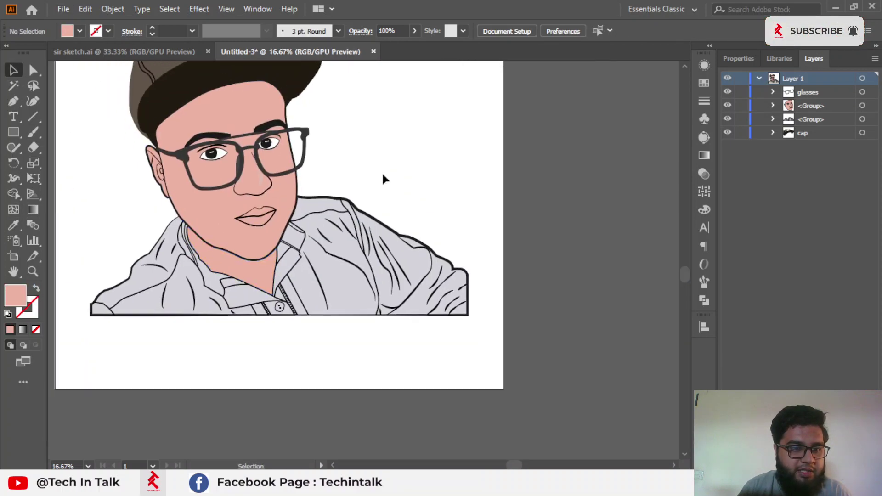
pyautogui.moveTo(382, 172); pyautogui.dragTo(415, 212)
# Set the neck shape's fill to the lighter skin colour EFBCB1
pyautogui.click(276, 318)
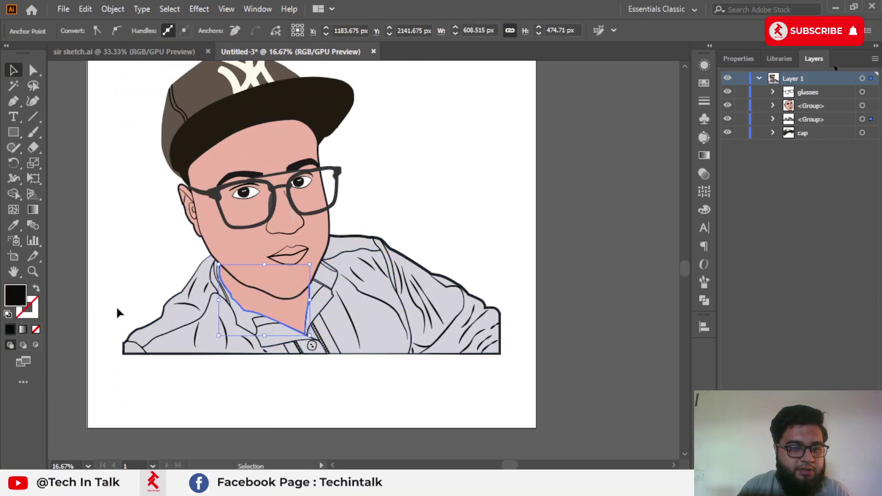
pyautogui.click(125, 251)
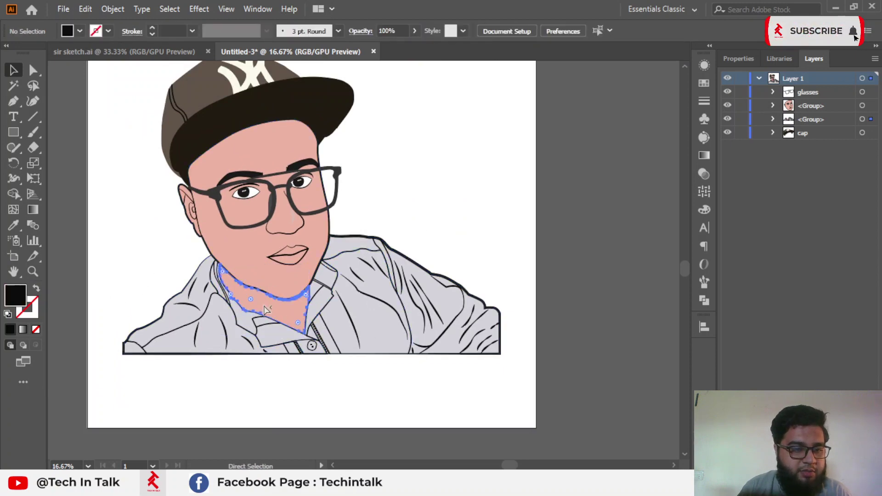
pyautogui.click(260, 304)
pyautogui.doubleClick(17, 296)
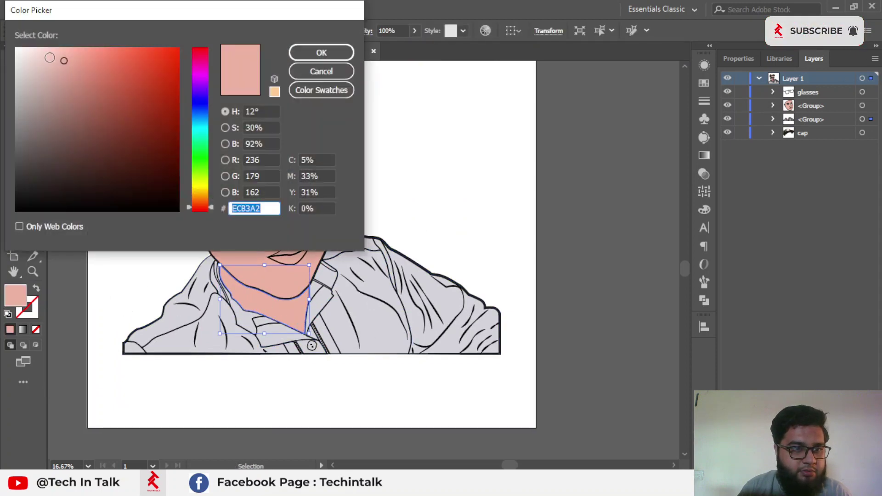
pyautogui.click(58, 56)
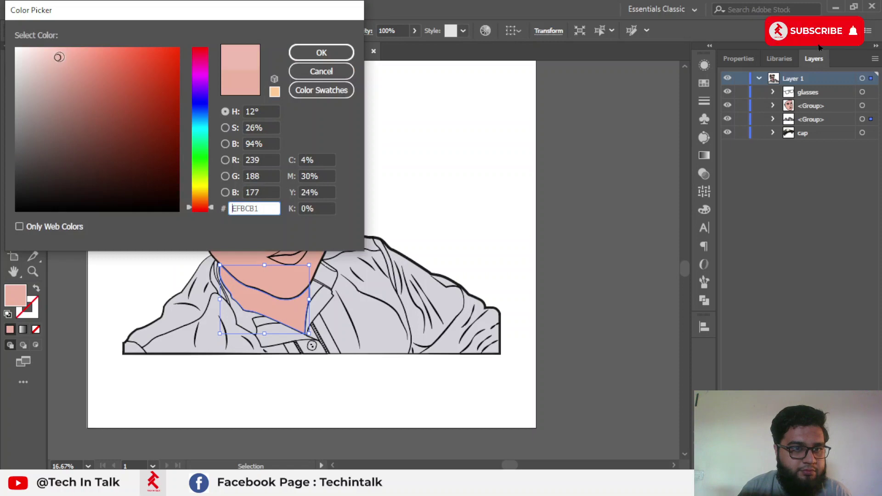
pyautogui.click(321, 53)
pyautogui.click(437, 179)
pyautogui.scroll(1, 425, 187)
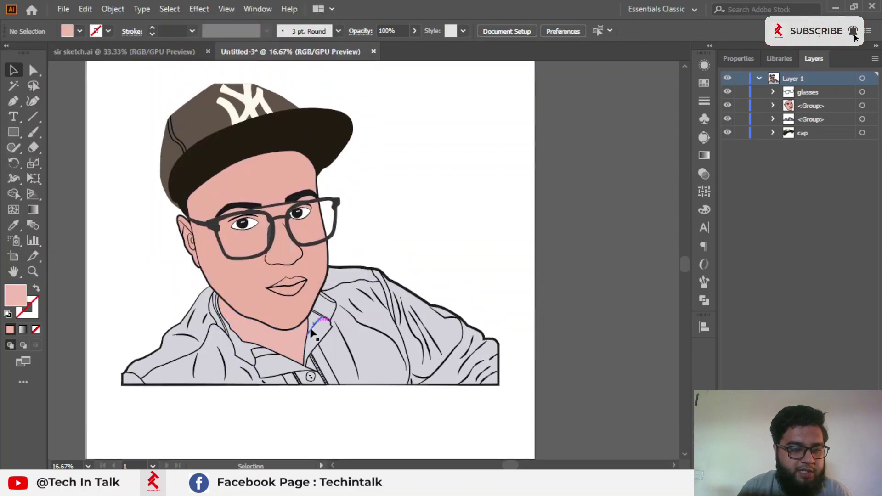
# Set the neck shape's fill to the lighter pink F2C4BD
pyautogui.click(285, 344)
pyautogui.doubleClick(17, 303)
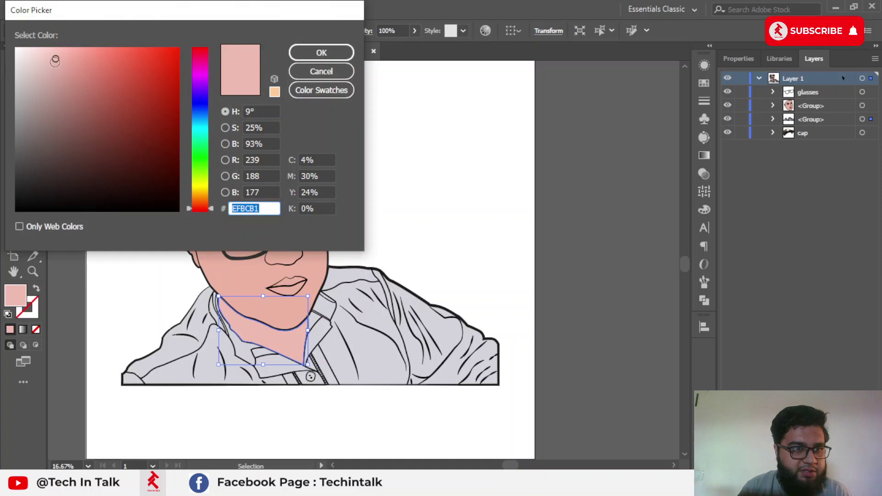
pyautogui.click(52, 53)
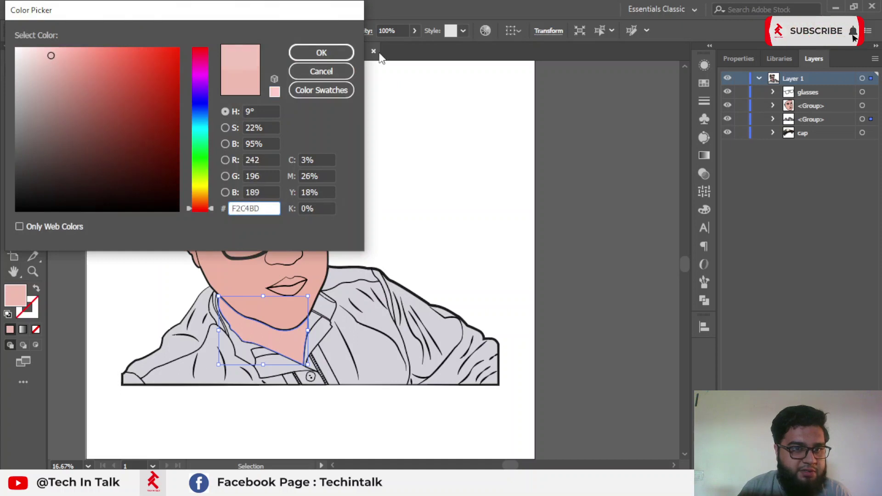
pyautogui.click(322, 52)
pyautogui.click(397, 169)
pyautogui.moveTo(374, 205); pyautogui.dragTo(367, 225)
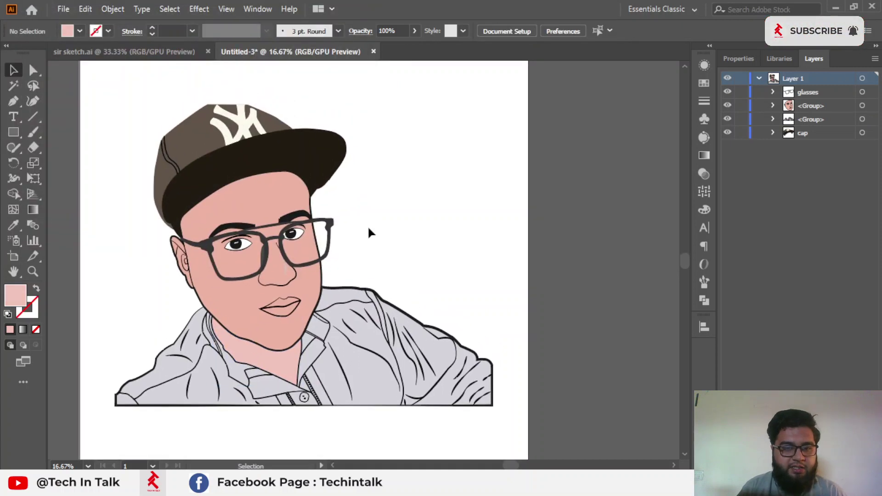
pyautogui.scroll(-1, 371, 228)
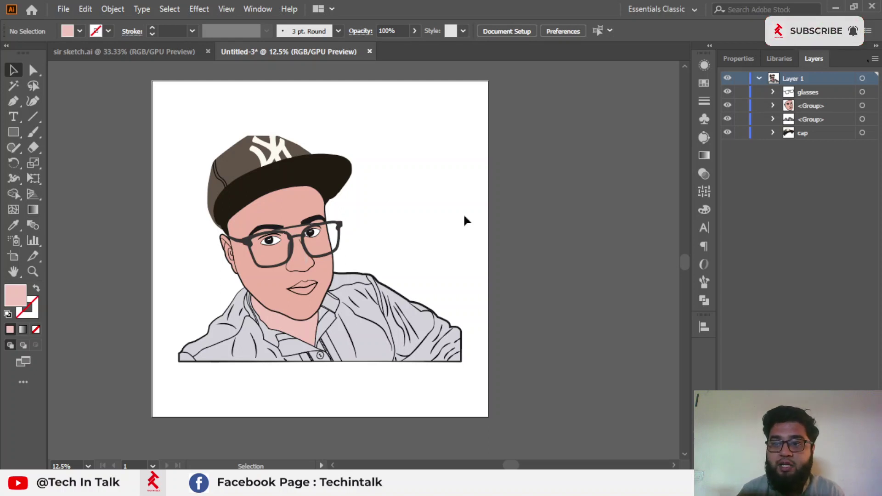
# Inspect the glasses, shirt, face and cap groups by selecting each one in turn
pyautogui.click(863, 93)
pyautogui.click(862, 119)
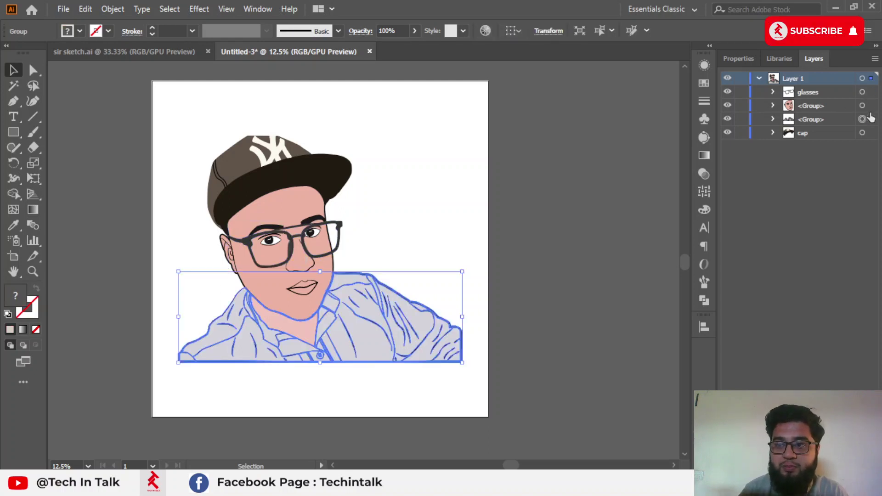
pyautogui.click(863, 106)
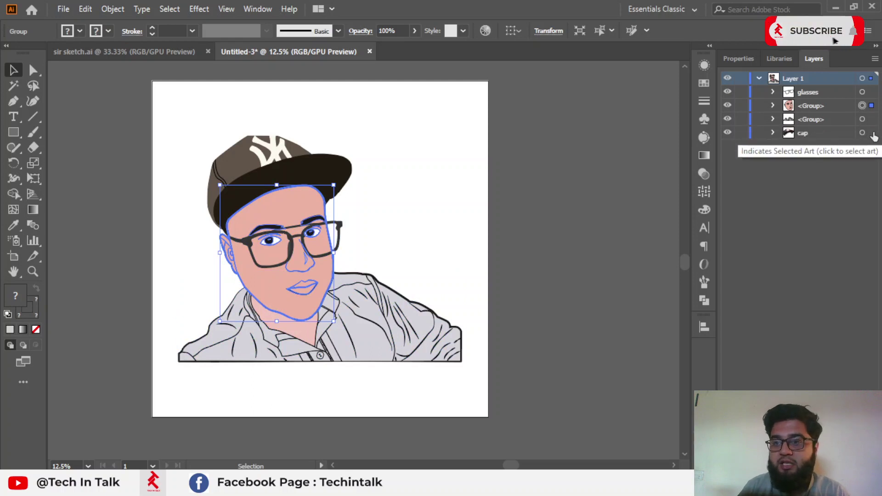
pyautogui.click(871, 119)
pyautogui.click(871, 133)
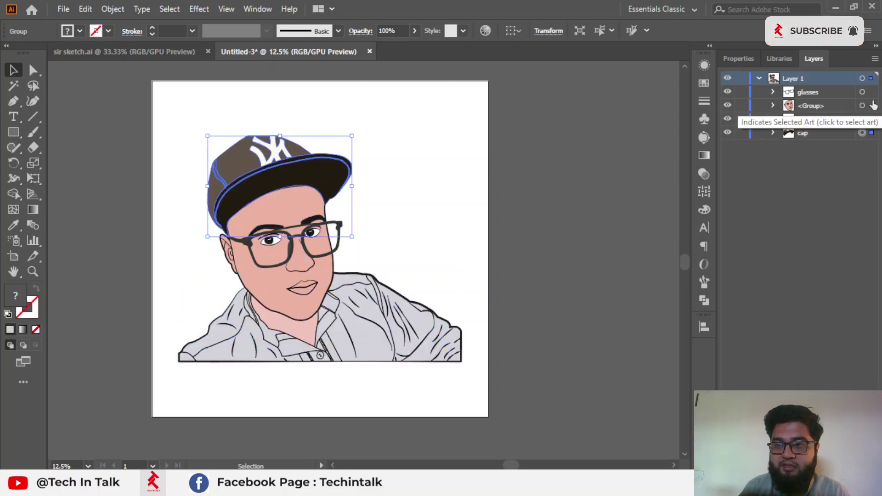
pyautogui.click(871, 92)
pyautogui.click(518, 177)
pyautogui.click(291, 180)
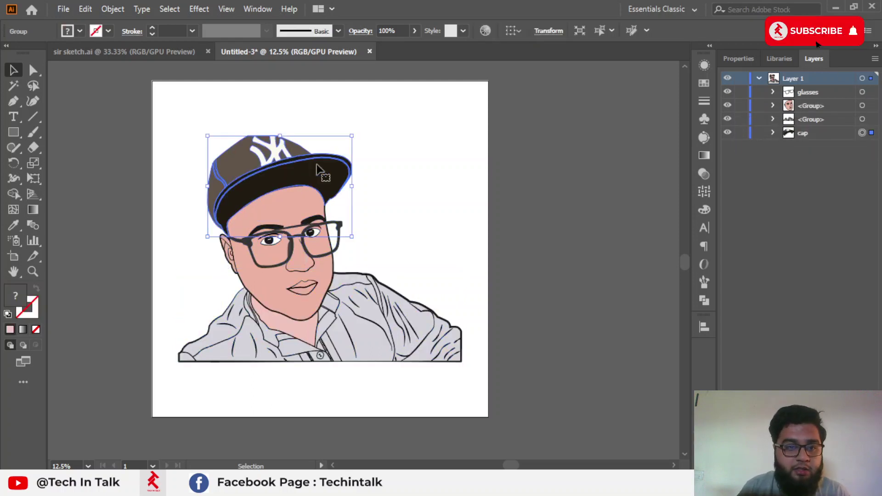
pyautogui.moveTo(386, 149); pyautogui.dragTo(417, 151)
pyautogui.click(417, 147)
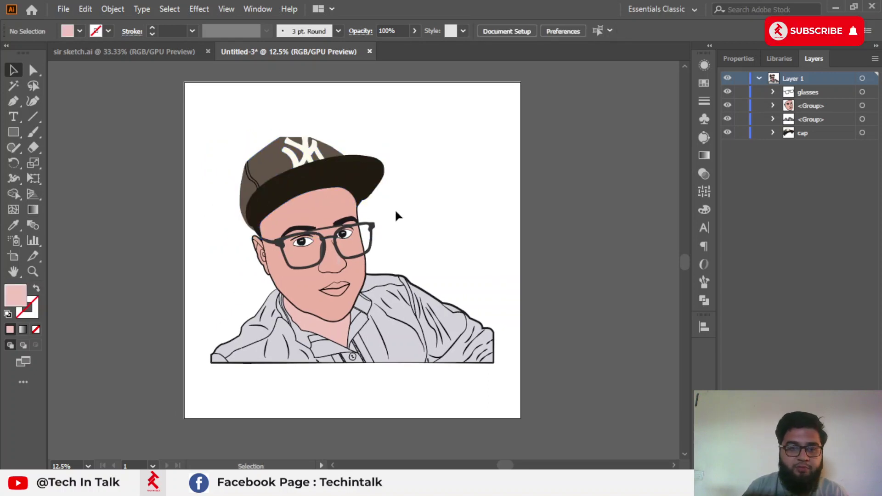
pyautogui.click(275, 264)
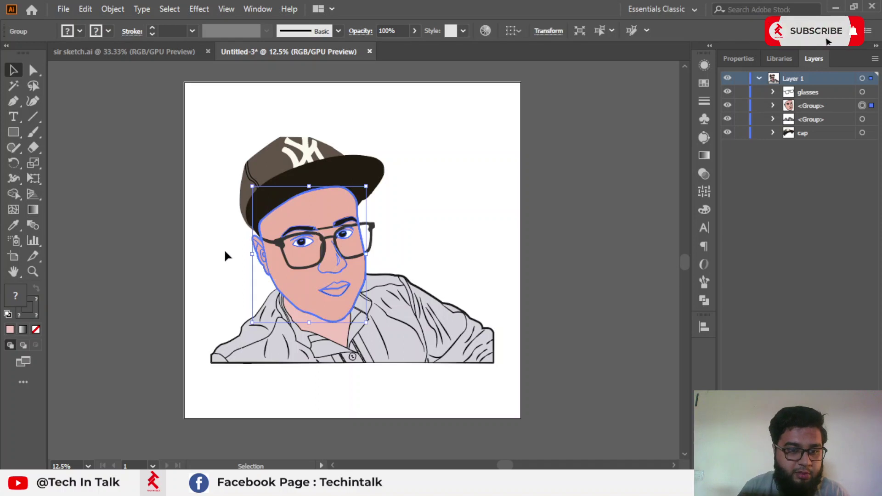
pyautogui.click(226, 255)
pyautogui.moveTo(206, 250); pyautogui.dragTo(181, 262)
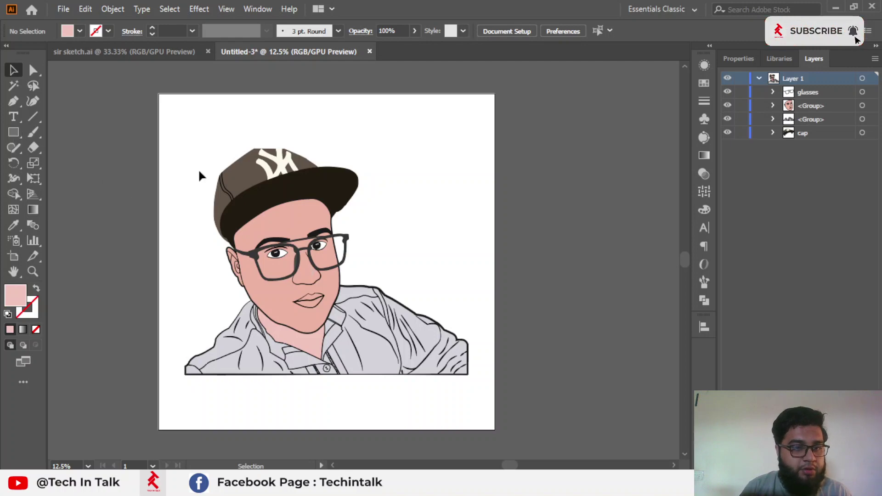
# Try to scale the whole portrait from a corner of its bounding box
pyautogui.moveTo(494, 418); pyautogui.dragTo(494, 418)
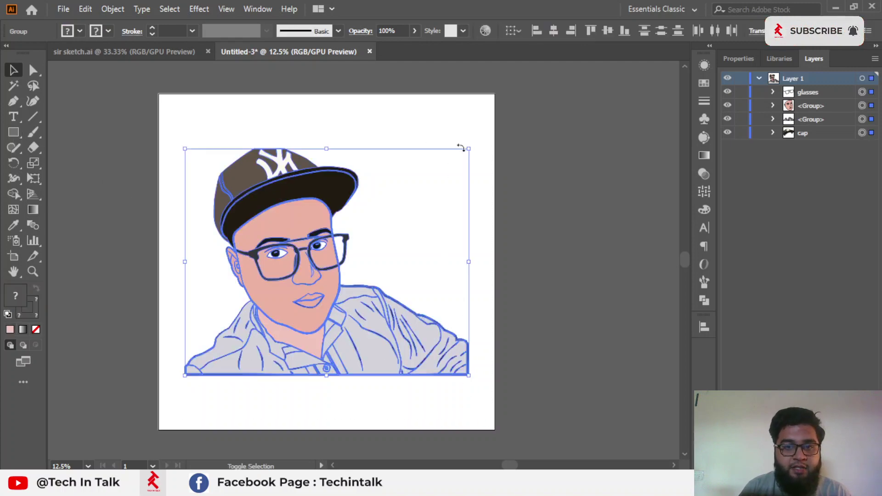
pyautogui.moveTo(469, 148)
pyautogui.mouseDown()
pyautogui.moveTo(489, 138)
pyautogui.moveTo(473, 152)
pyautogui.mouseUp()
pyautogui.click(583, 150)
pyautogui.moveTo(563, 160); pyautogui.dragTo(544, 167)
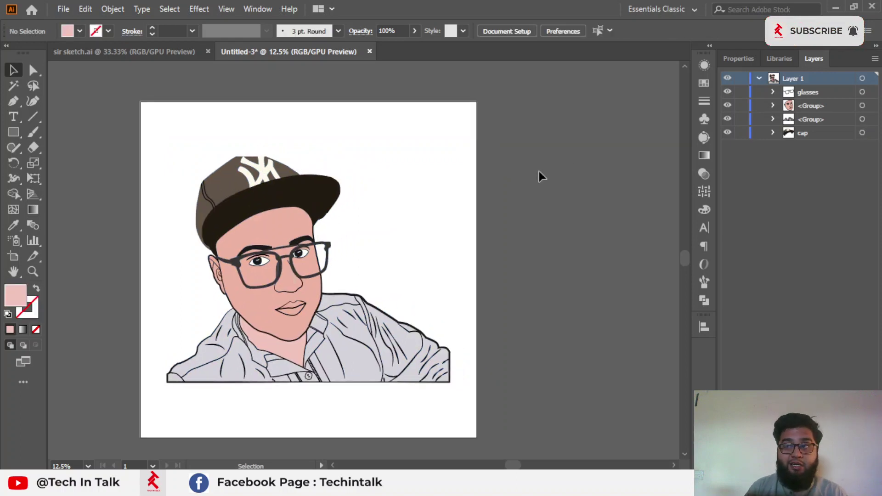
# Trim the artboard above the cap and below the shirt to a height of about 2506 px
pyautogui.click(309, 258)
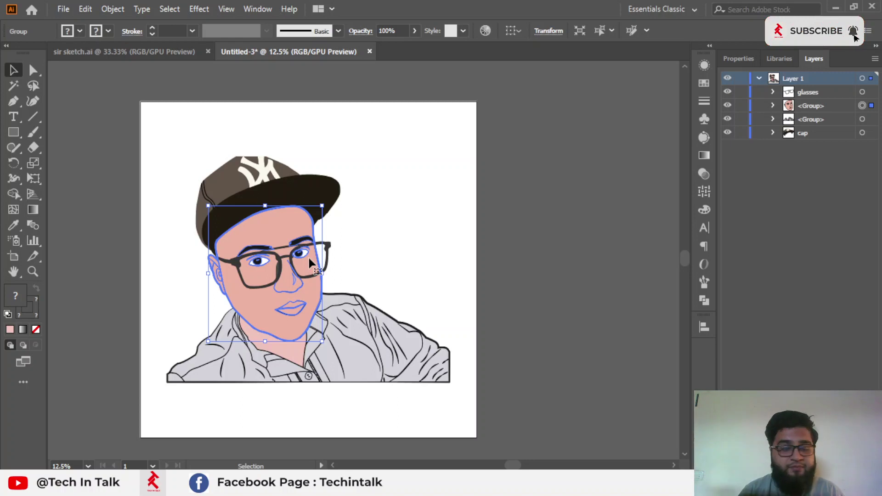
pyautogui.click(9, 261)
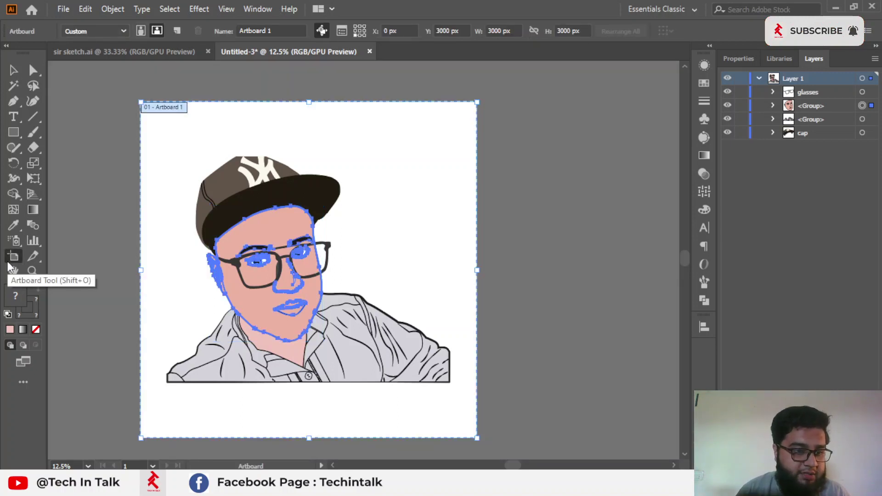
pyautogui.moveTo(314, 102); pyautogui.dragTo(315, 124)
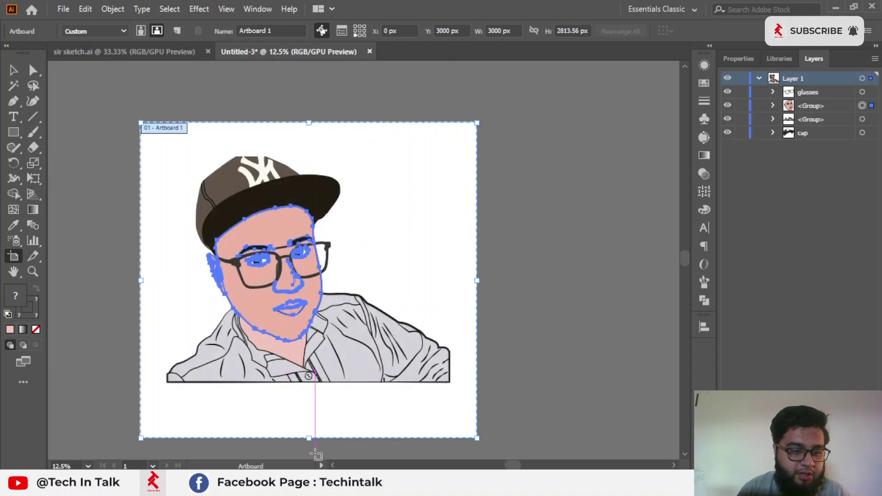
pyautogui.moveTo(310, 437); pyautogui.dragTo(307, 406)
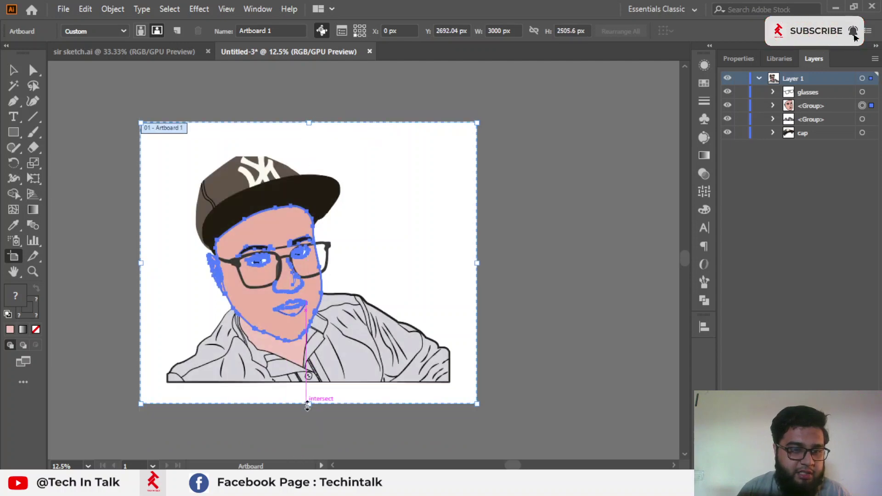
pyautogui.click(12, 71)
pyautogui.click(197, 90)
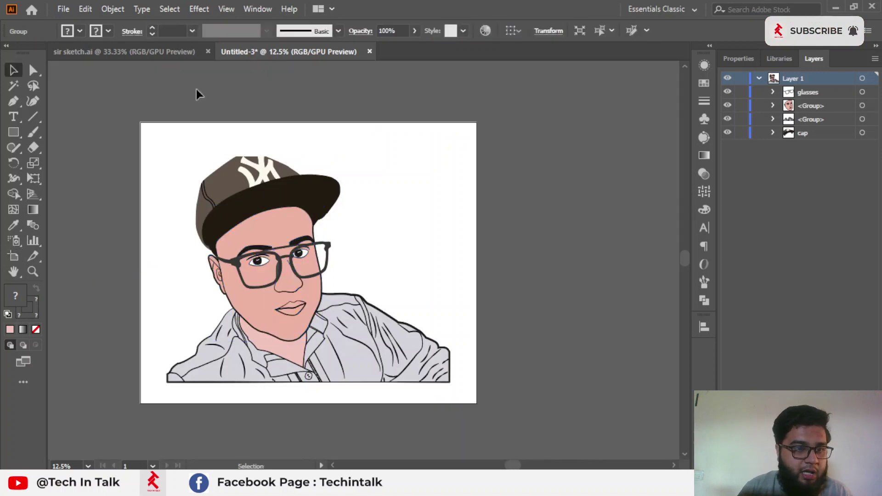
# Draw a rectangle covering the portrait, from the shirt's lower-left corner to just above the cap and level with the shirt's right edge
pyautogui.scroll(1, 261, 184)
pyautogui.moveTo(389, 290); pyautogui.dragTo(426, 240)
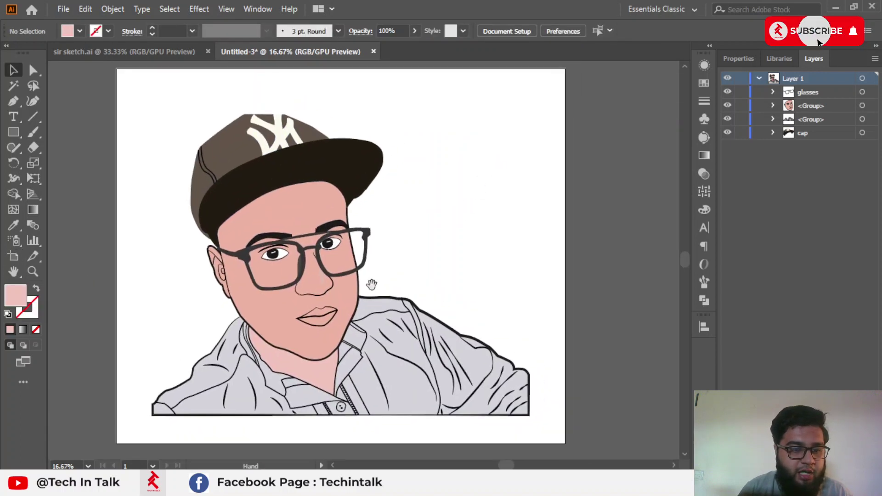
pyautogui.click(316, 315)
pyautogui.scroll(-1, 263, 151)
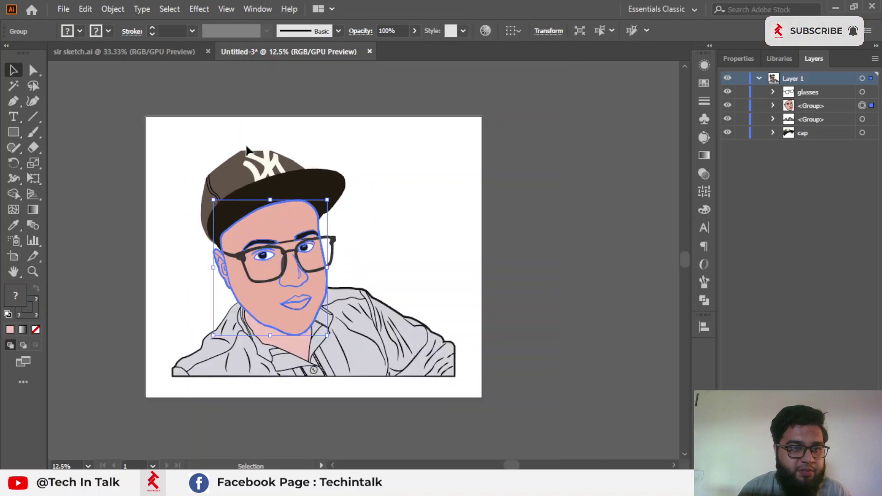
pyautogui.click(12, 133)
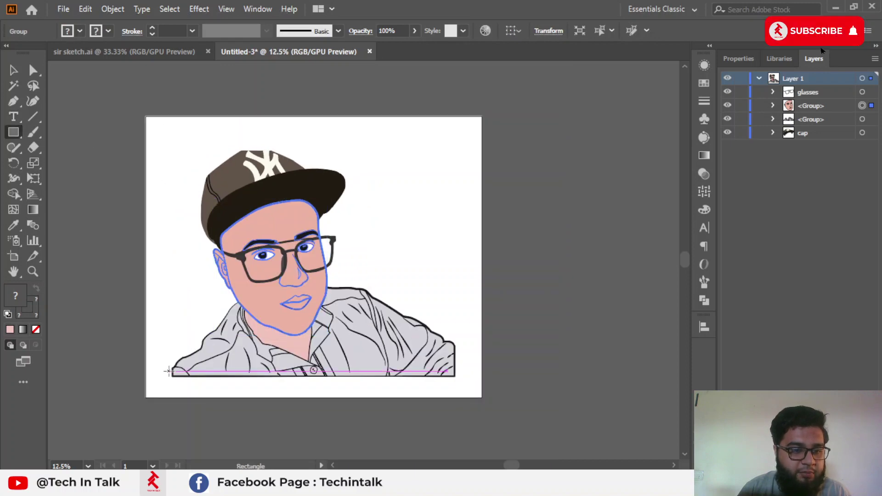
pyautogui.moveTo(172, 376); pyautogui.dragTo(455, 144)
pyautogui.click(13, 71)
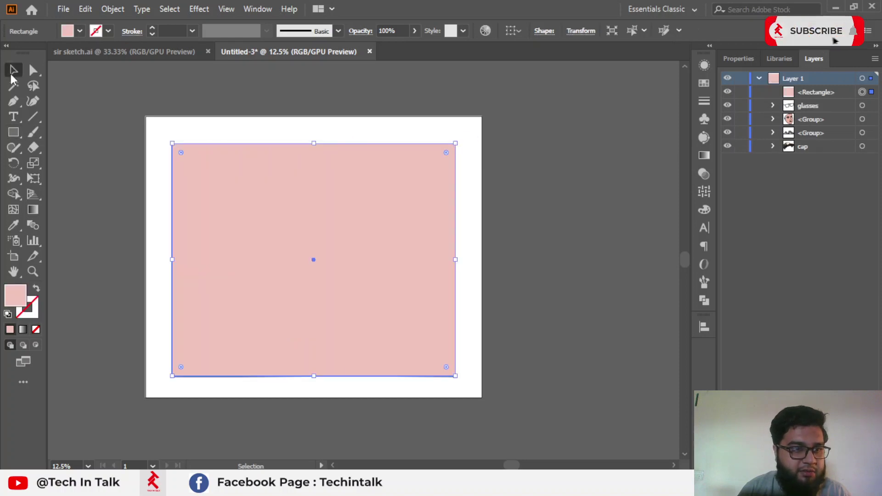
# Send the new rectangle to the back so it lies behind the portrait
pyautogui.rightClick(237, 160)
pyautogui.moveTo(353, 375)
pyautogui.click(379, 418)
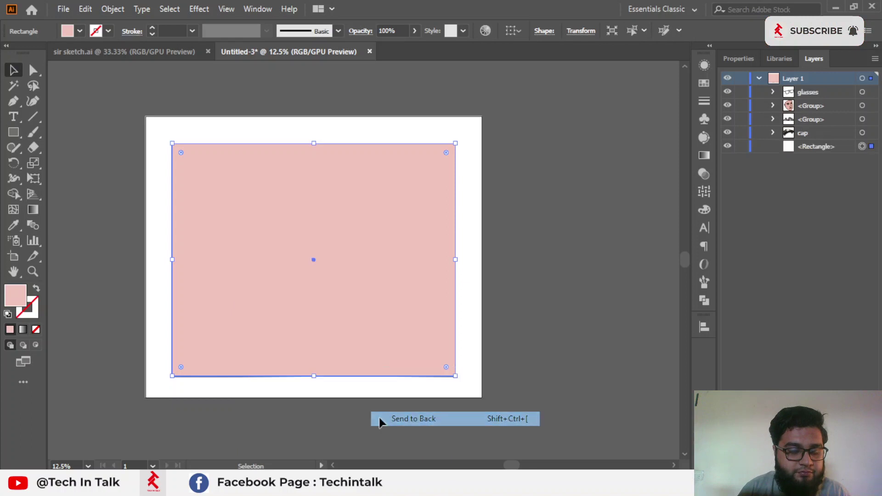
pyautogui.click(547, 216)
pyautogui.click(316, 326)
# Try light grey swatches on the background rectangle and fill it with a bright yellow swatch
pyautogui.click(428, 195)
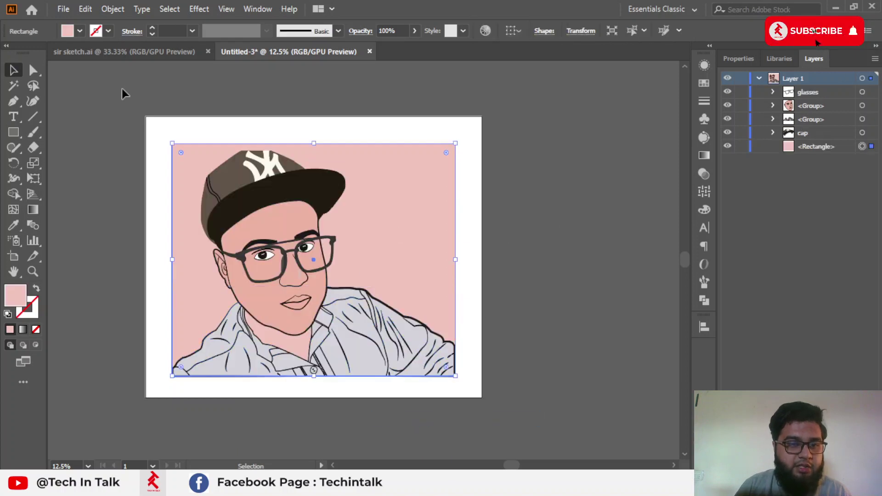
pyautogui.click(80, 31)
pyautogui.click(108, 101)
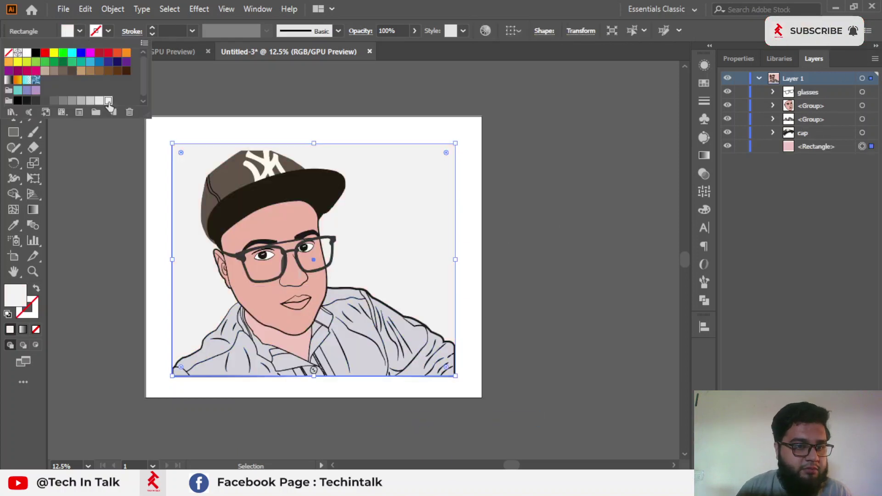
pyautogui.click(90, 101)
pyautogui.click(98, 101)
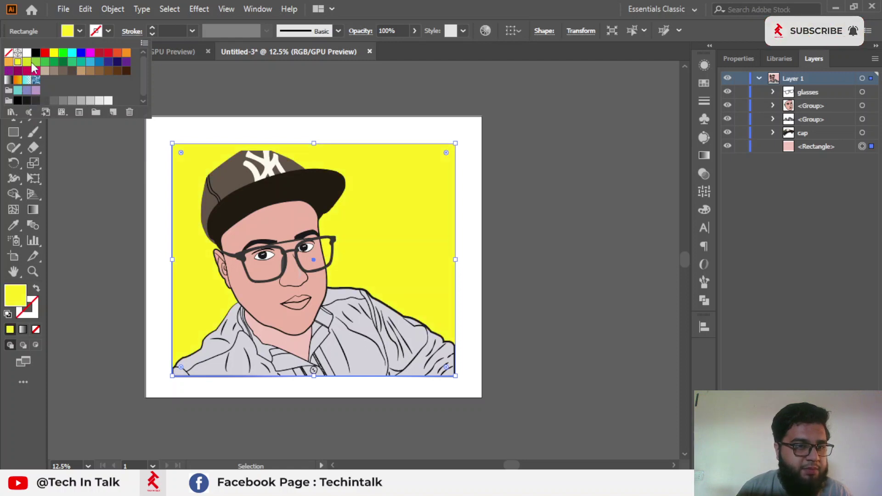
pyautogui.click(67, 33)
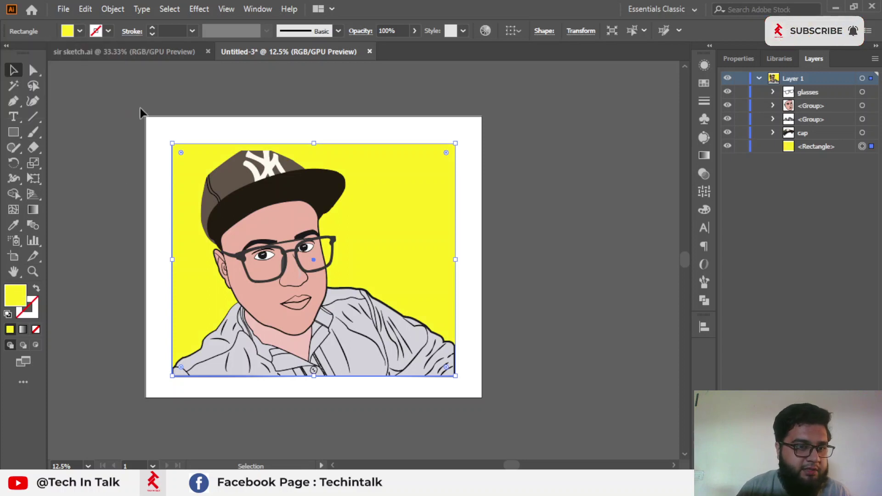
# Set the background rectangle's fill to the softer yellow FFEF57
pyautogui.doubleClick(18, 301)
pyautogui.click(131, 51)
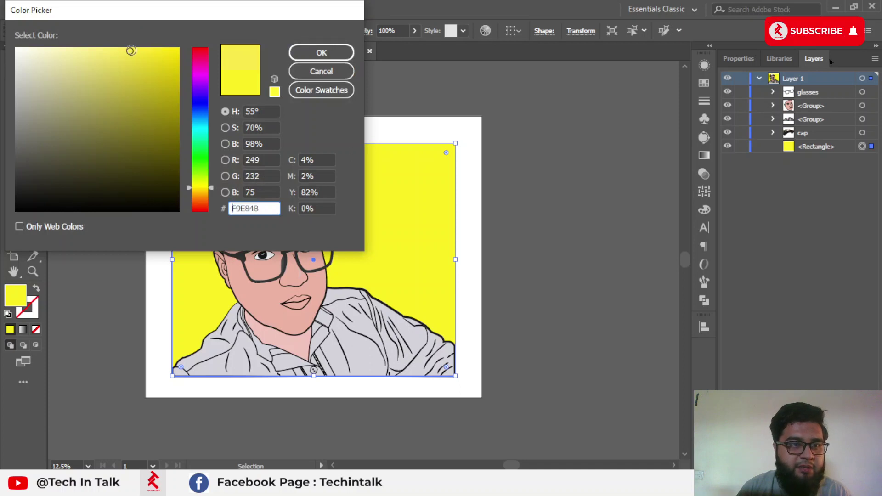
pyautogui.moveTo(83, 48); pyautogui.dragTo(70, 54)
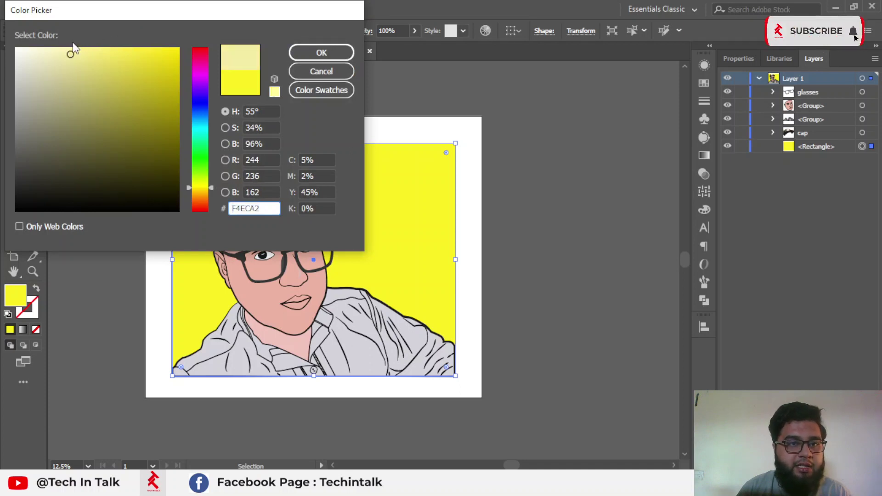
pyautogui.click(123, 44)
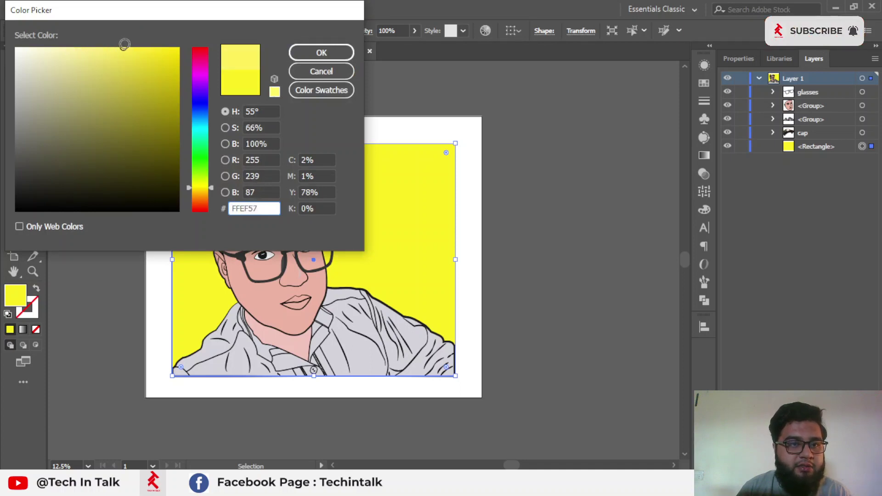
pyautogui.click(321, 52)
pyautogui.click(401, 88)
pyautogui.click(327, 151)
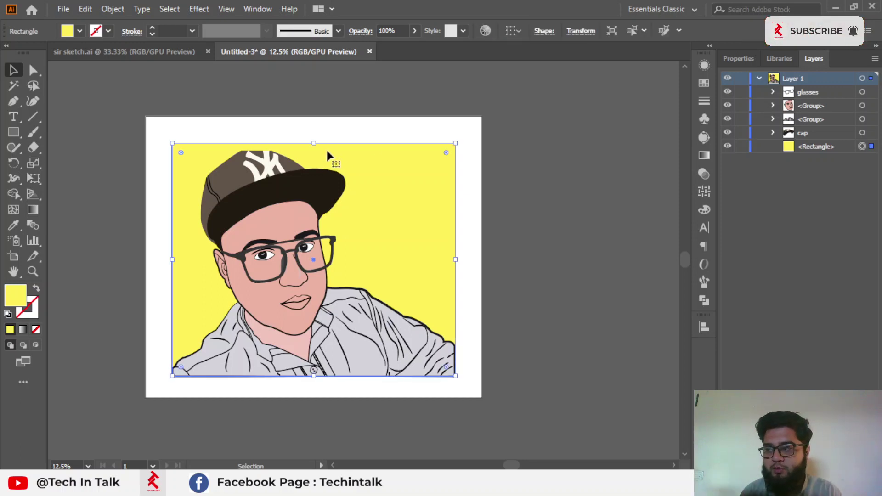
pyautogui.click(198, 90)
# Scale the portrait and its yellow background up together about their centre until they nearly fill the artboard
pyautogui.moveTo(158, 144); pyautogui.dragTo(474, 294)
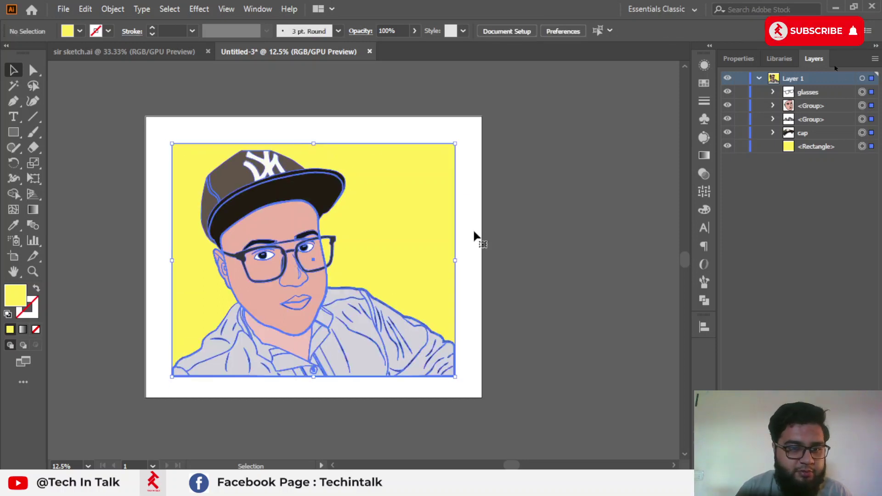
pyautogui.moveTo(455, 146); pyautogui.dragTo(479, 116)
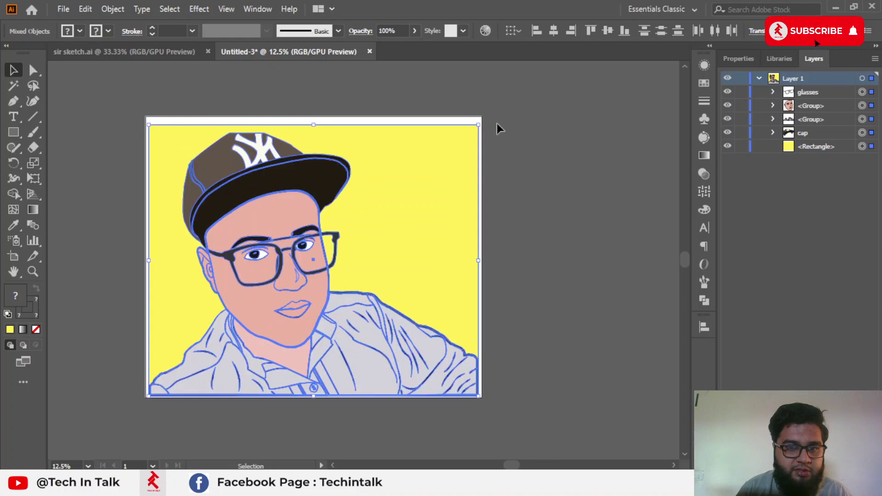
pyautogui.click(497, 125)
# Scale the selected portrait and yellow background from their upper-left corner so the left side meets the artboard's left edge
pyautogui.scroll(2, 145, 352)
pyautogui.hotkey('ctrl', 'a')
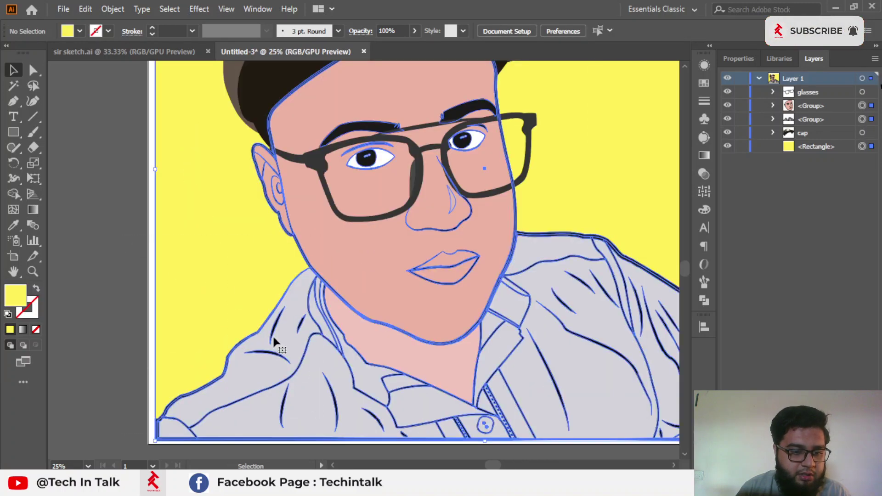
pyautogui.scroll(4, 153, 103)
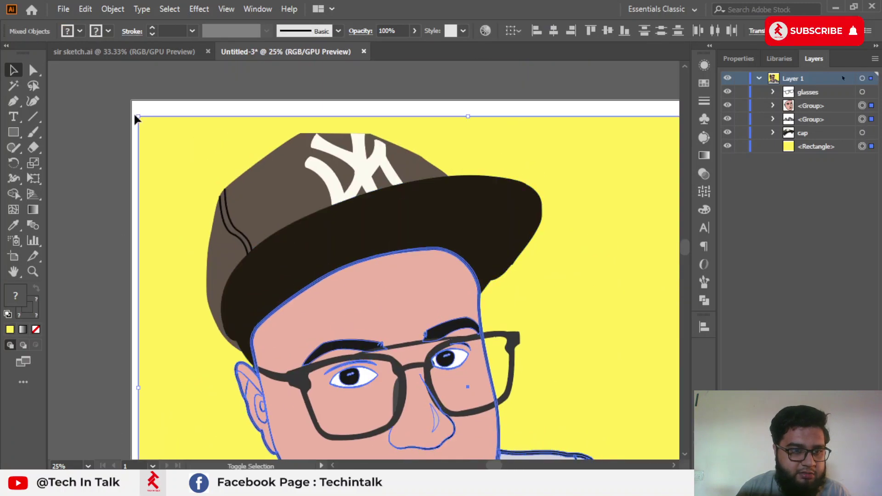
pyautogui.moveTo(138, 116); pyautogui.dragTo(103, 89)
pyautogui.scroll(3, 135, 108)
pyautogui.scroll(4, 135, 111)
pyautogui.scroll(-9, 114, 125)
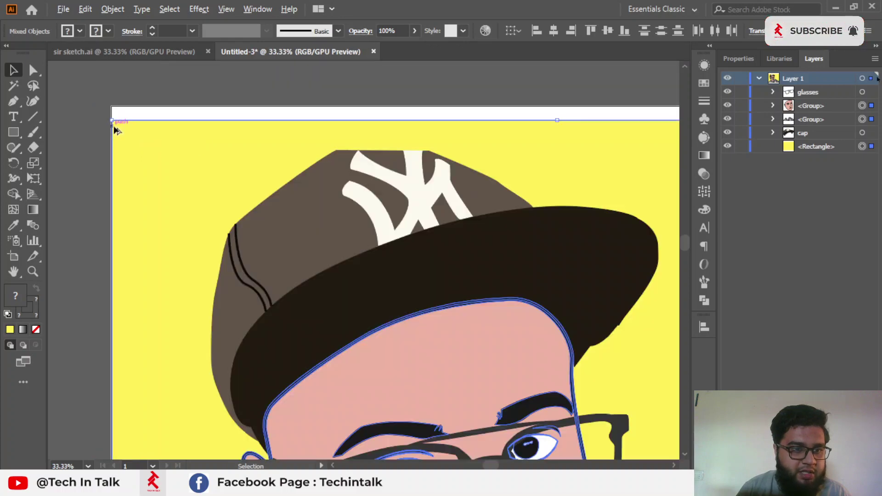
pyautogui.click(178, 87)
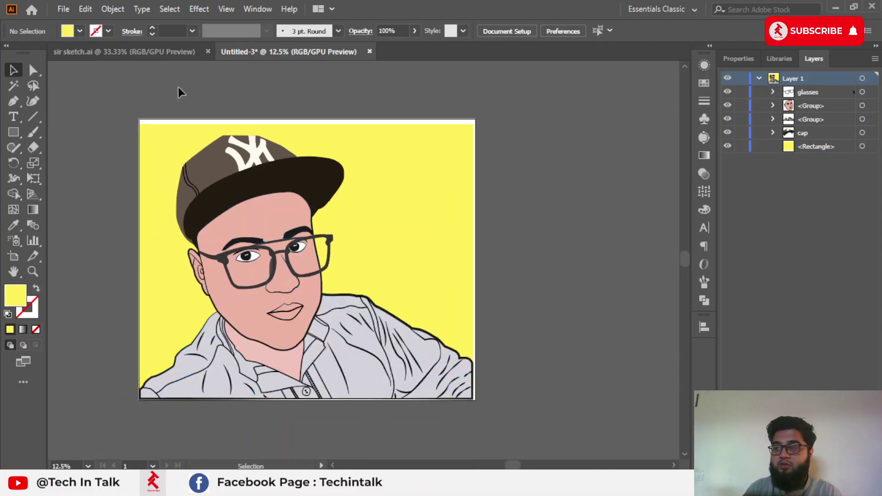
# Examine how closely the yellow background's upper-left corner fits the artboard, then check the whole portrait
pyautogui.scroll(4, 120, 93)
pyautogui.scroll(3, 182, 226)
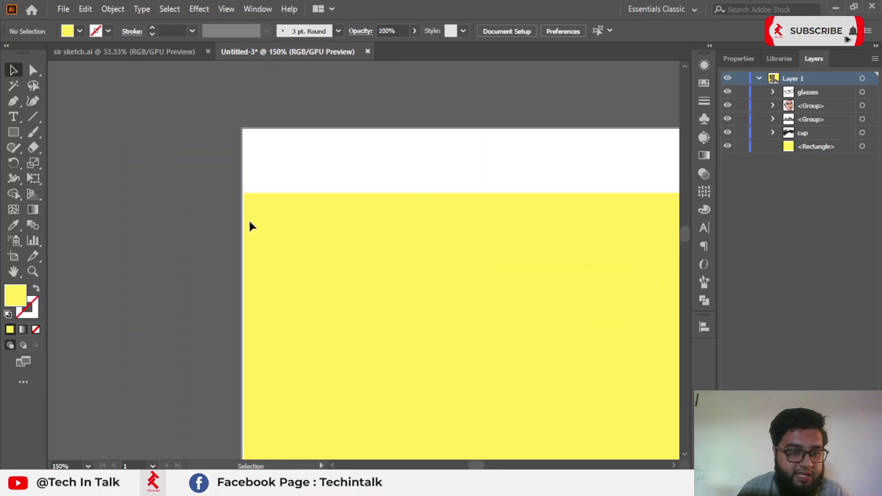
pyautogui.click(249, 219)
pyautogui.scroll(4, 249, 222)
pyautogui.moveTo(199, 159); pyautogui.dragTo(190, 256)
pyautogui.click(223, 168)
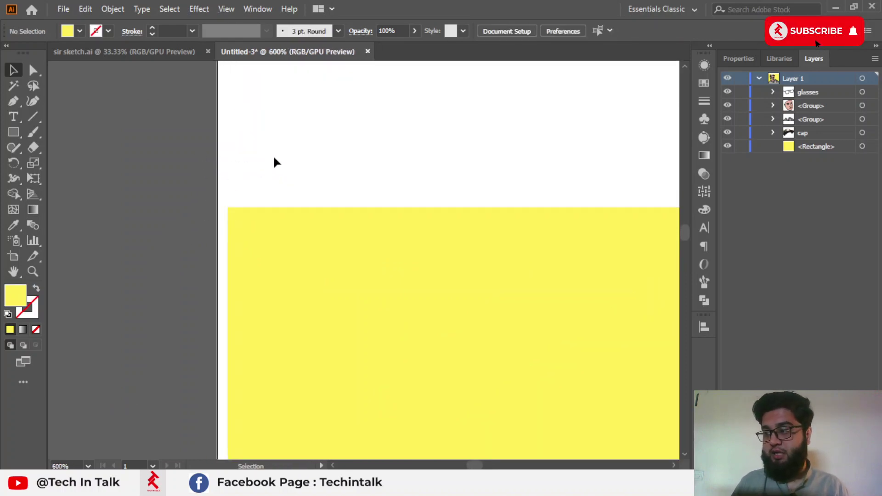
pyautogui.click(294, 310)
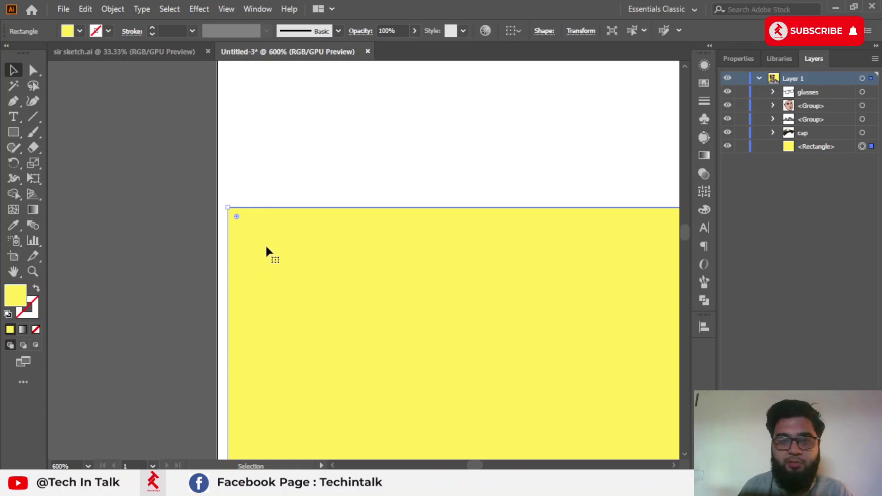
pyautogui.click(200, 199)
pyautogui.scroll(-8, 220, 221)
pyautogui.scroll(-3, 225, 226)
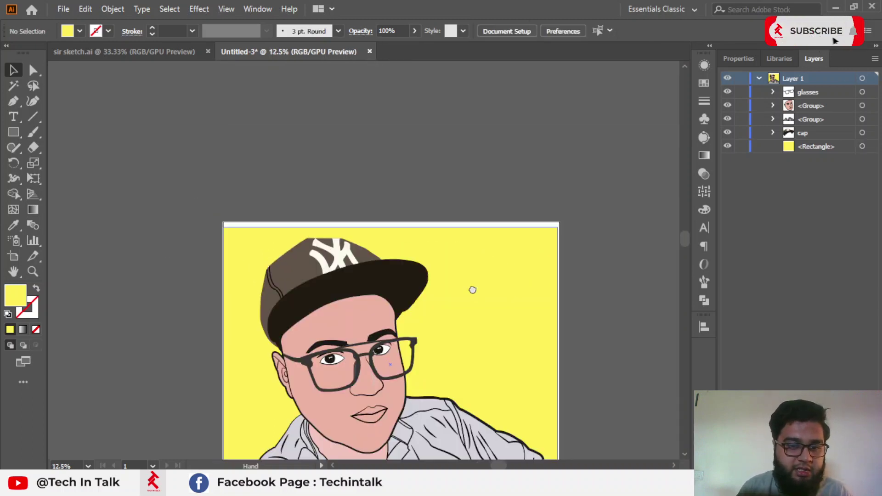
pyautogui.moveTo(470, 289); pyautogui.dragTo(456, 167)
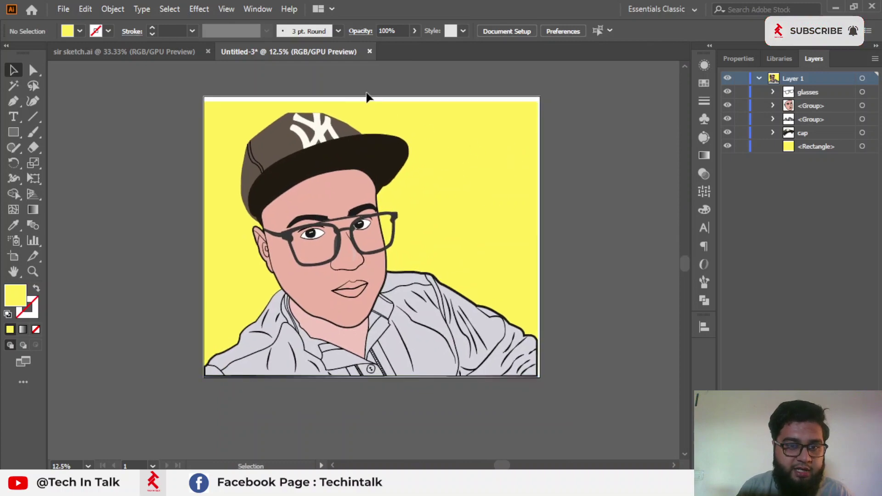
# Try scaling all the artwork from its upper-right corner past the artboard's right edge, and undo it
pyautogui.hotkey('ctrl', 'a')
pyautogui.scroll(8, 505, 147)
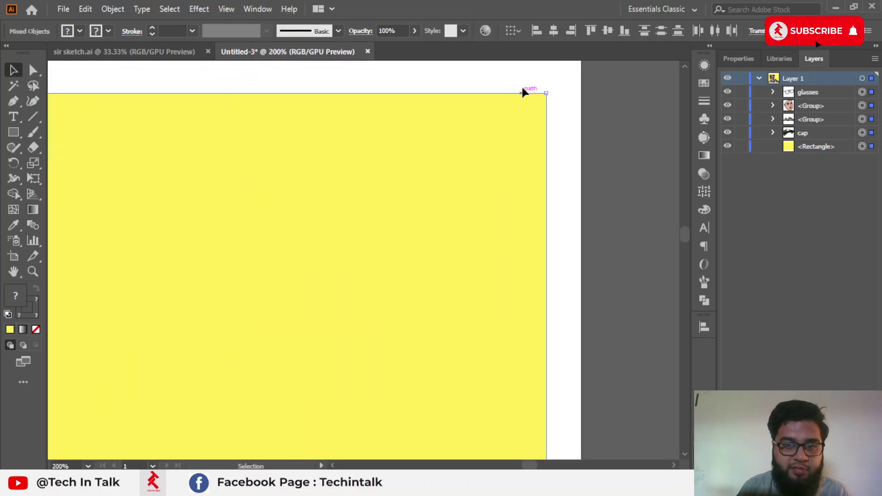
pyautogui.moveTo(547, 93); pyautogui.dragTo(631, 140)
pyautogui.scroll(-5, 469, 147)
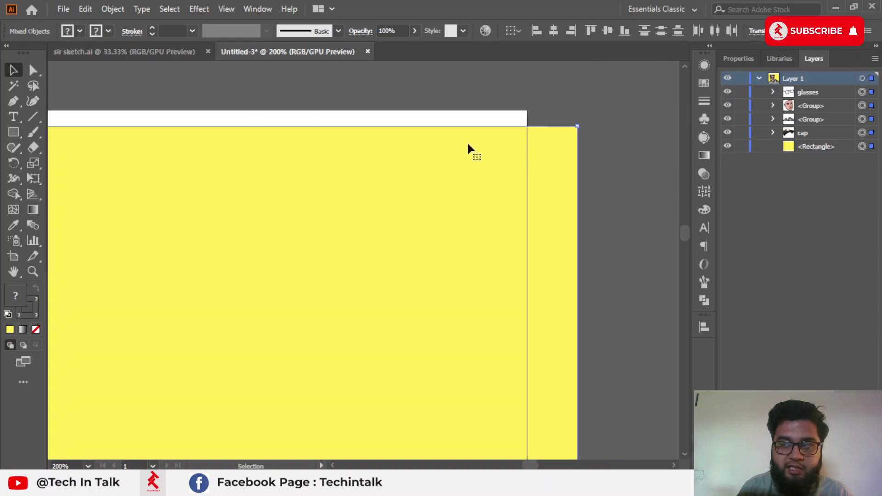
pyautogui.click(504, 173)
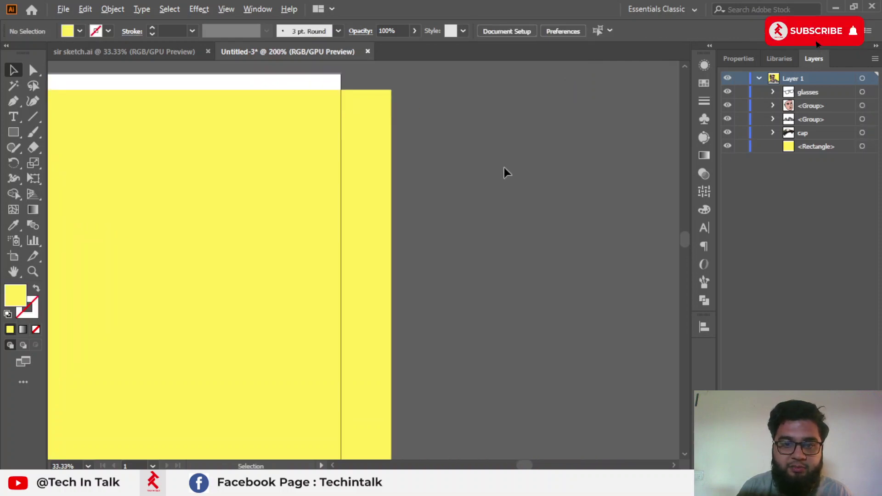
pyautogui.click(384, 169)
pyautogui.scroll(-3, 385, 169)
pyautogui.hotkey('ctrl', 'z')
# Scale all the artwork from its upper-right corner until the yellow background nearly meets the artboard's right edge
pyautogui.scroll(3, 379, 169)
pyautogui.moveTo(329, 134); pyautogui.dragTo(372, 141)
pyautogui.click(400, 137)
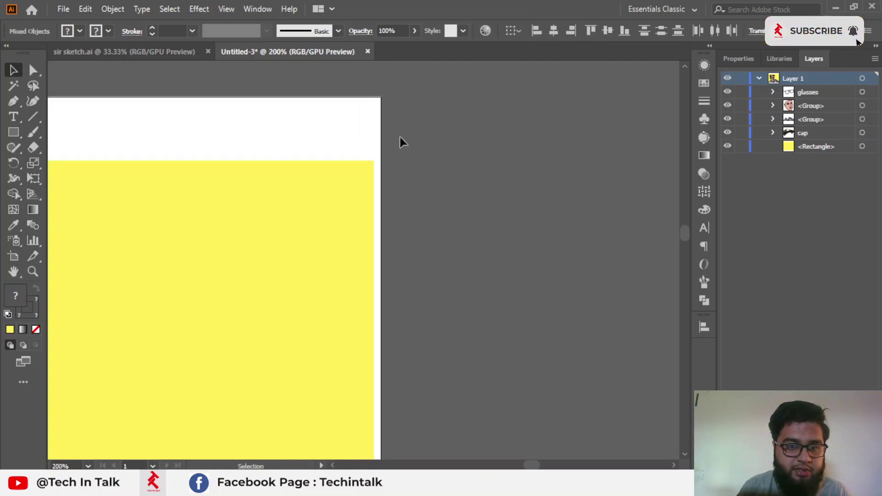
pyautogui.scroll(-6, 399, 145)
pyautogui.scroll(-4, 400, 145)
pyautogui.scroll(2, 299, 196)
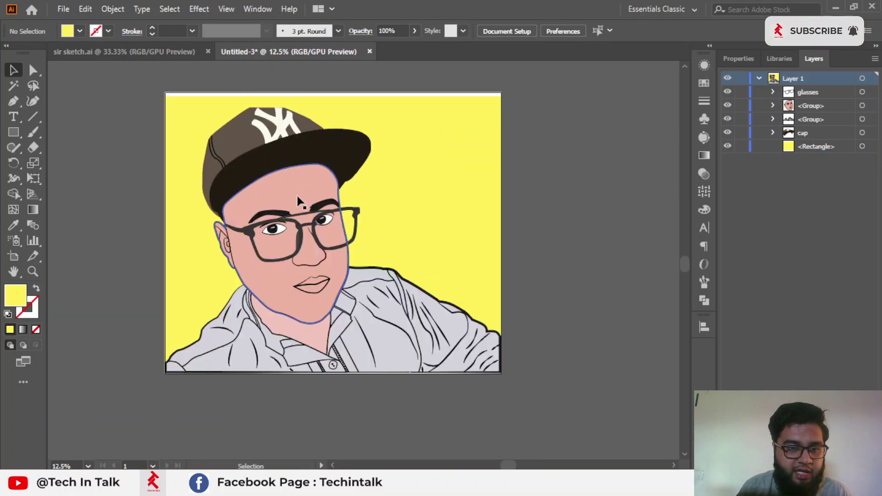
# Select the cap, glasses, face and yellow background without the shirt and shift them slightly up toward the artboard's top edge
pyautogui.click(297, 197)
pyautogui.moveTo(161, 81); pyautogui.dragTo(286, 264)
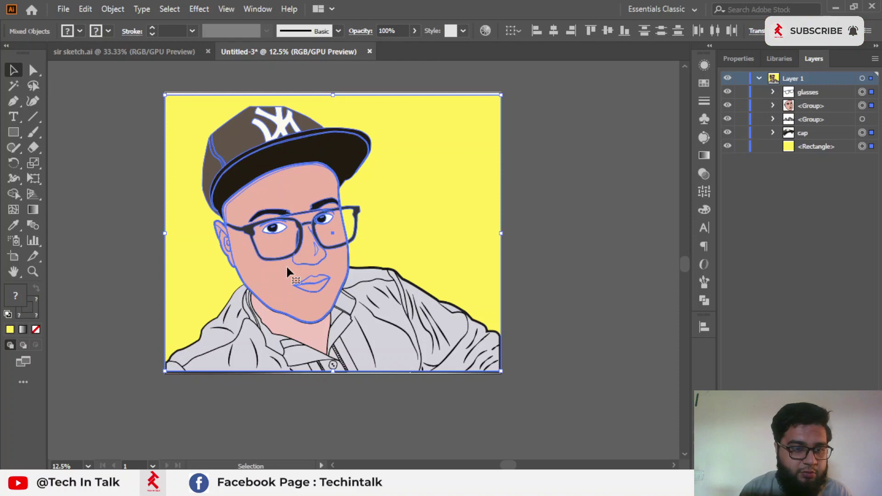
pyautogui.scroll(4, 512, 89)
pyautogui.scroll(4, 429, 137)
pyautogui.scroll(-6, 390, 172)
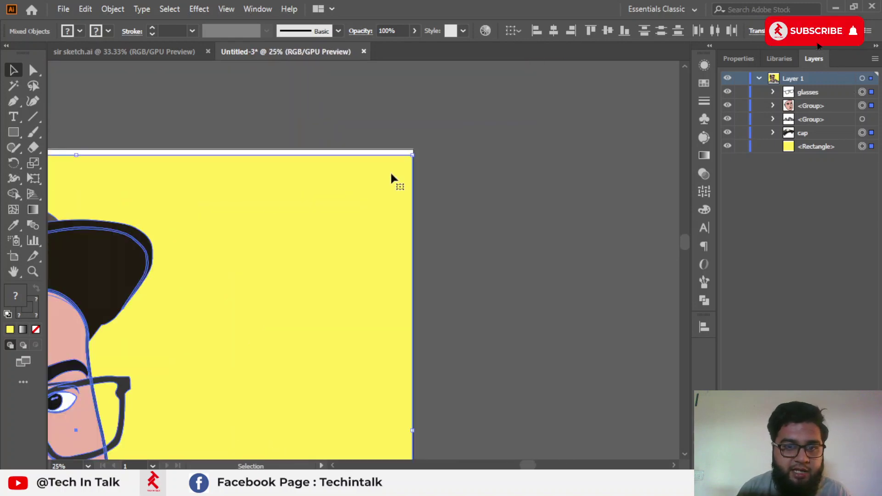
pyautogui.moveTo(171, 202); pyautogui.dragTo(578, 177)
pyautogui.scroll(4, 135, 129)
pyautogui.scroll(-2, 141, 139)
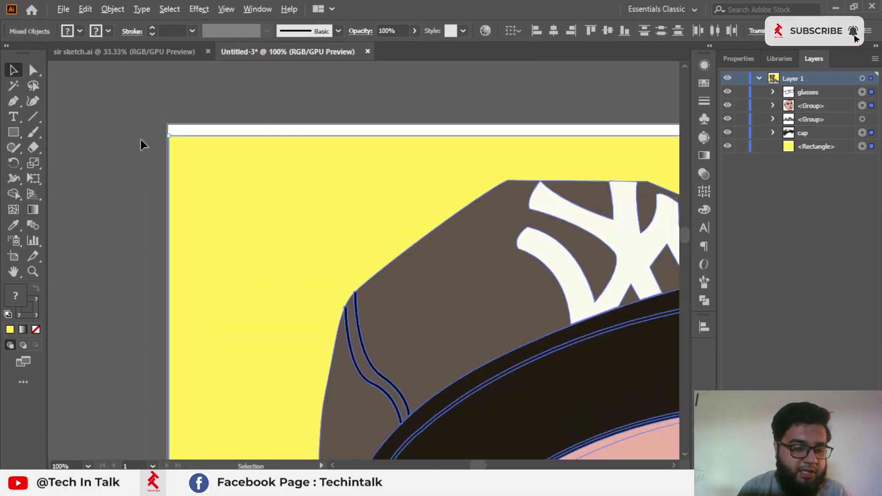
pyautogui.scroll(-6, 143, 144)
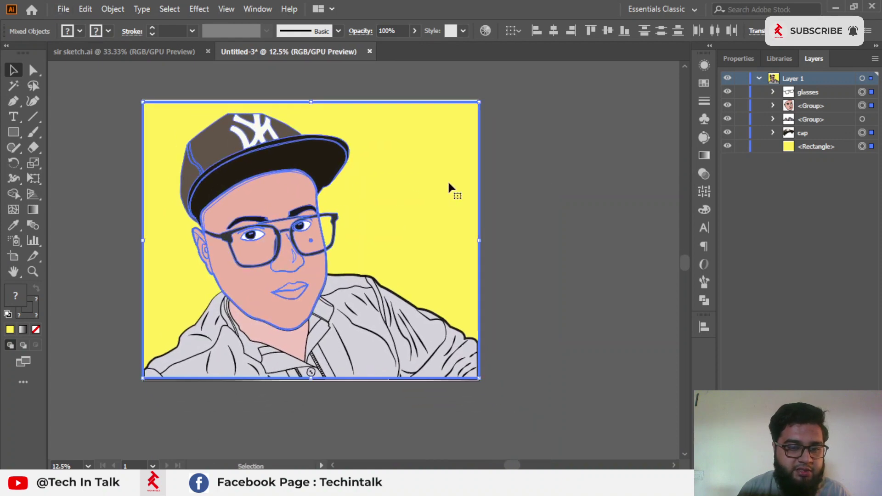
pyautogui.click(541, 171)
# Close the small notch at the shirt outline's lower-right corner by moving its stray anchor point onto the neighbouring anchor
pyautogui.scroll(4, 490, 362)
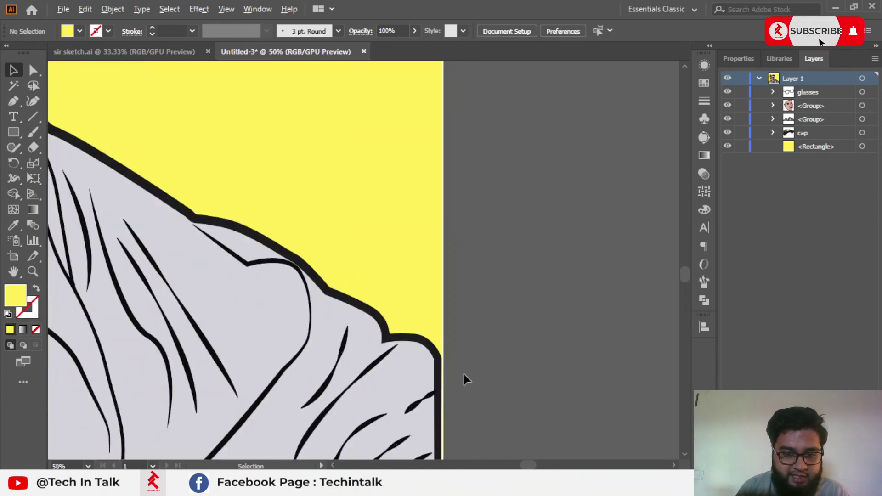
pyautogui.scroll(4, 464, 377)
pyautogui.moveTo(415, 131); pyautogui.dragTo(504, 94)
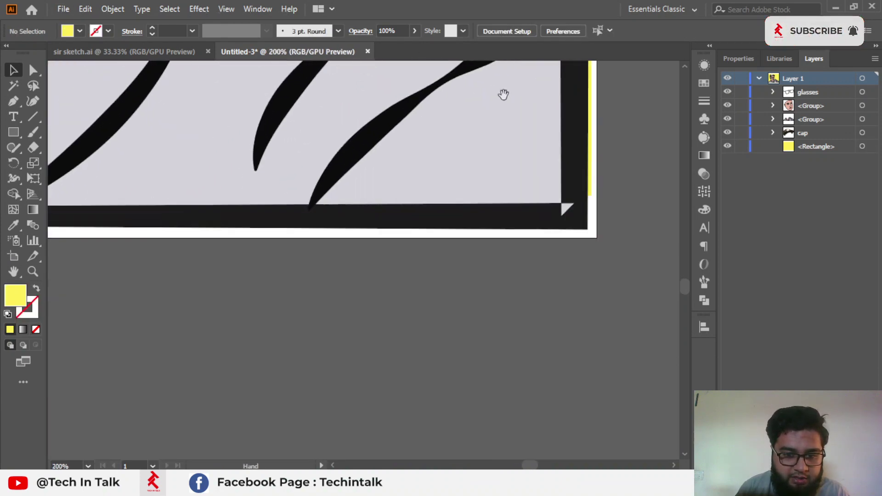
pyautogui.keyDown('ctrl'); pyautogui.click(568, 205); pyautogui.keyUp('ctrl')
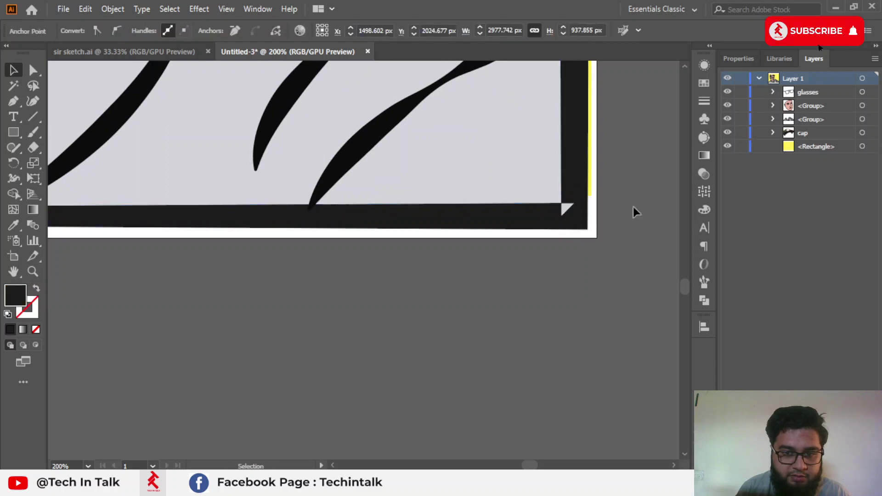
pyautogui.click(633, 207)
pyautogui.keyDown('ctrl'); pyautogui.click(565, 206); pyautogui.keyUp('ctrl')
pyautogui.scroll(5, 596, 198)
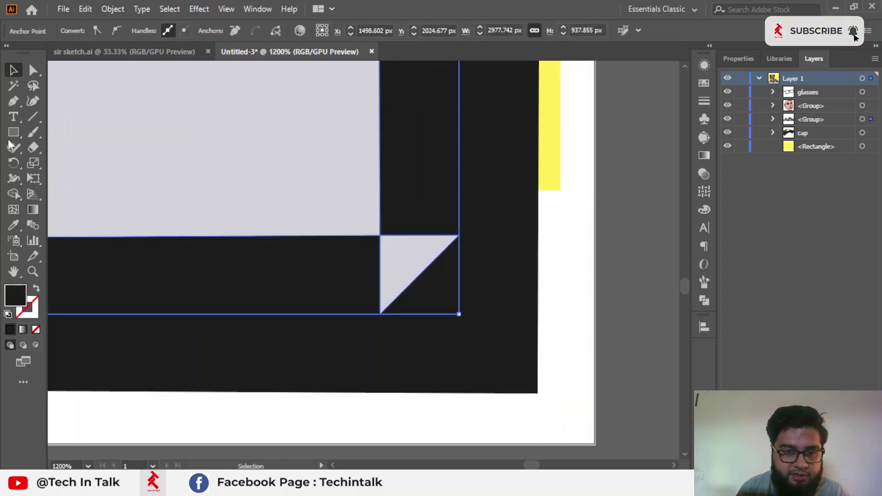
pyautogui.click(33, 71)
pyautogui.click(396, 236)
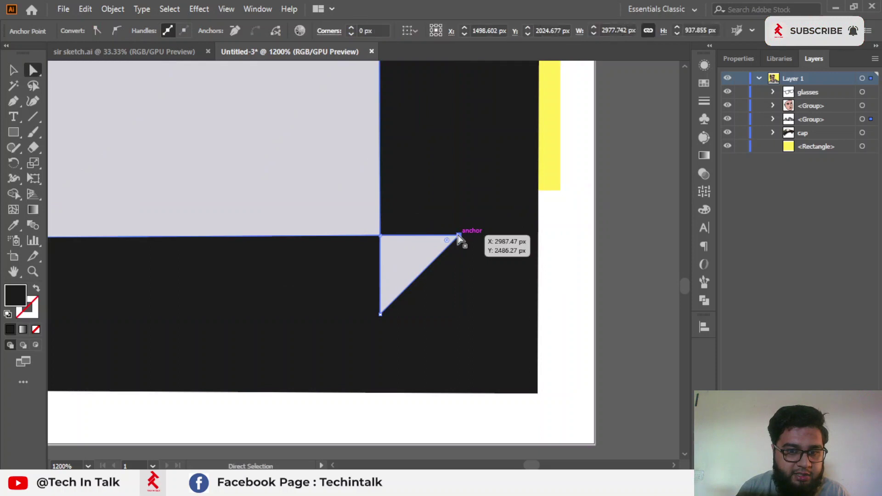
pyautogui.moveTo(458, 237); pyautogui.dragTo(380, 315)
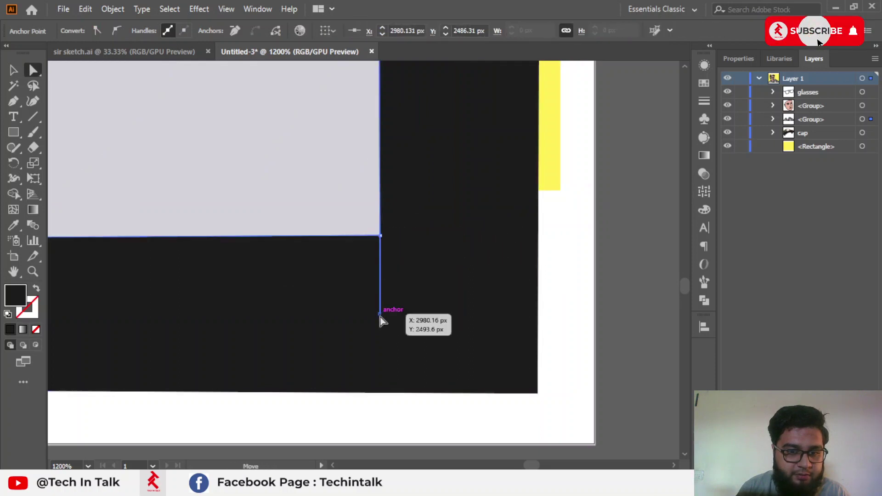
pyautogui.click(620, 237)
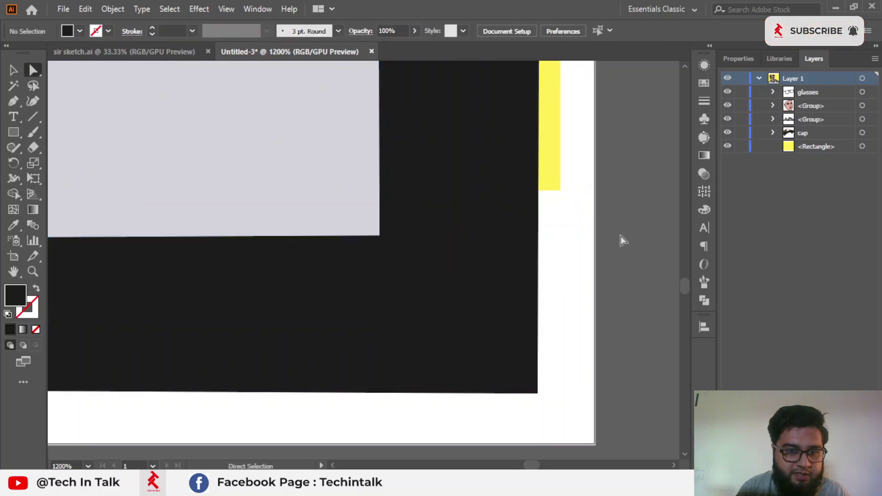
# Close the two small notches on the shirt outline's left side by moving their stray anchors onto the inner edge
pyautogui.scroll(-11, 621, 242)
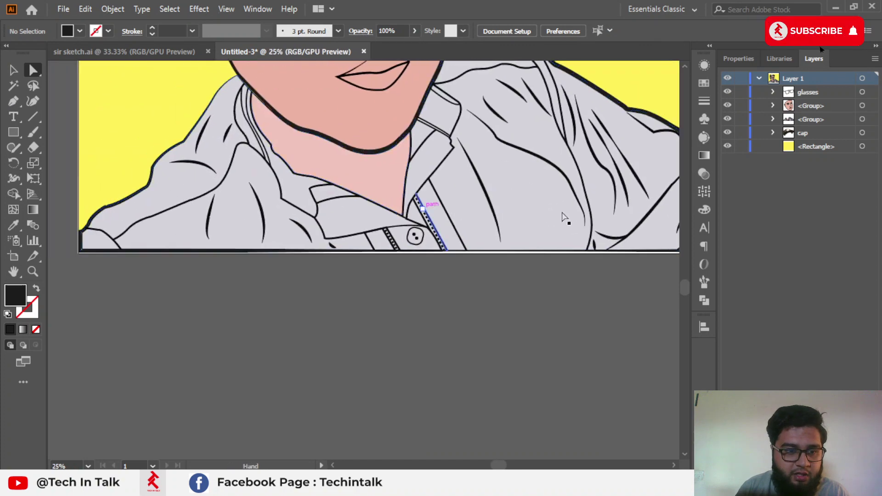
pyautogui.scroll(4, 110, 220)
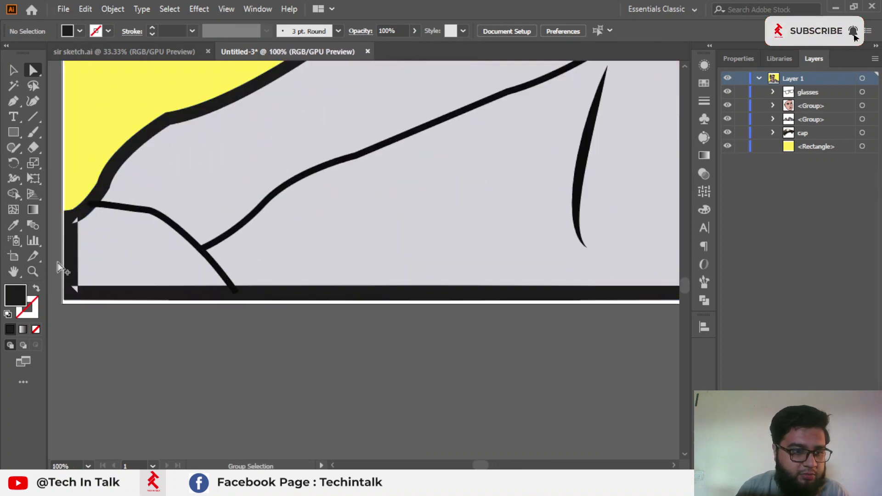
pyautogui.scroll(4, 60, 268)
pyautogui.click(112, 353)
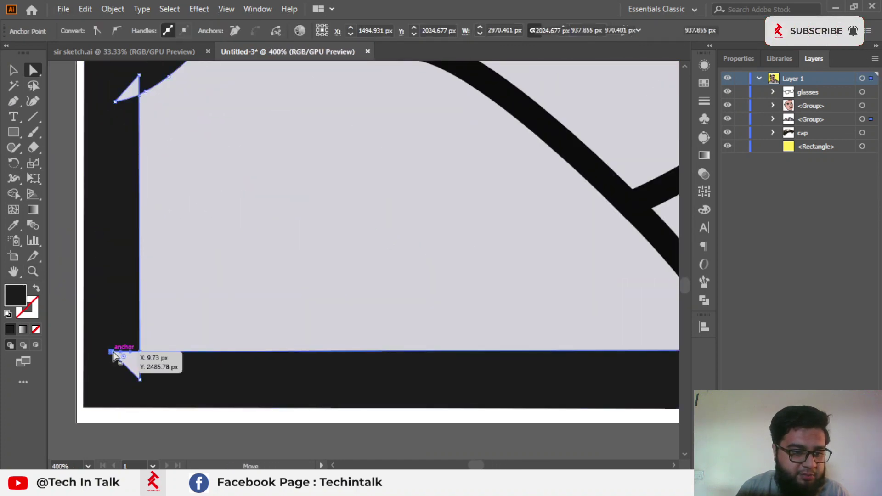
pyautogui.moveTo(115, 356); pyautogui.dragTo(139, 353)
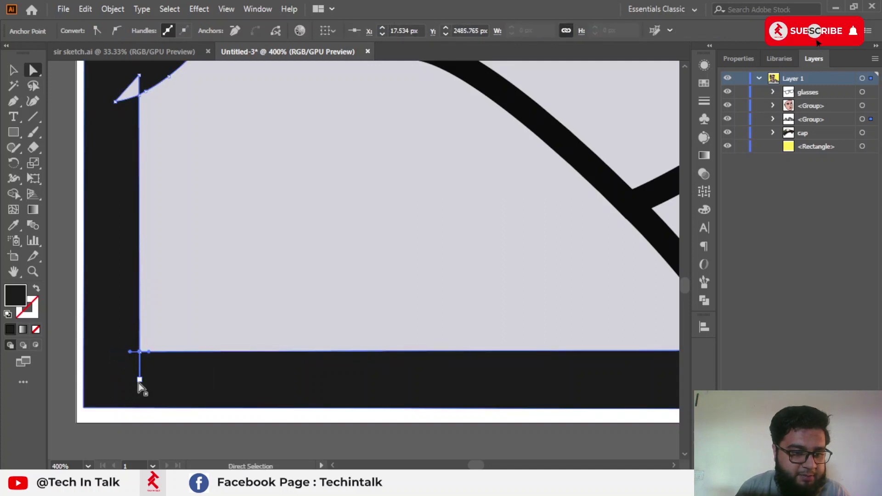
pyautogui.scroll(3, 161, 278)
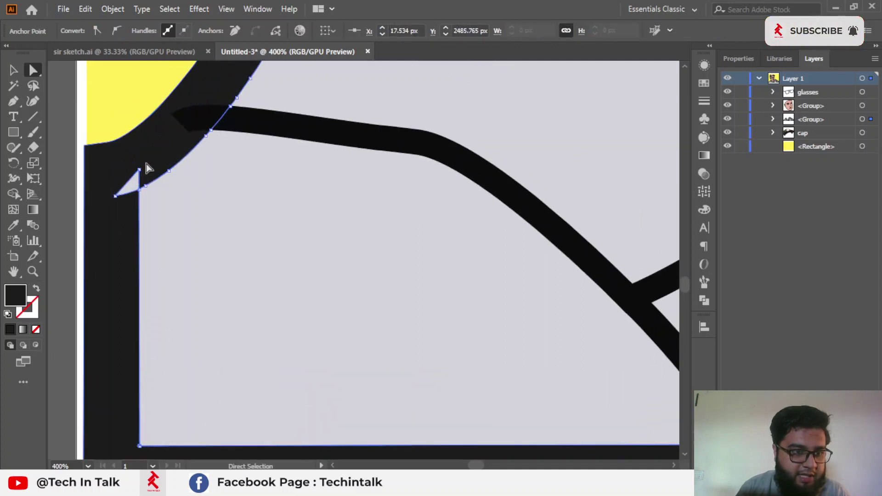
pyautogui.moveTo(138, 170); pyautogui.dragTo(139, 190)
# Examine the shirt outline's lower edge and the gap between the artwork, the yellow background and the artboard's bottom edge
pyautogui.scroll(-5, 140, 198)
pyautogui.click(20, 73)
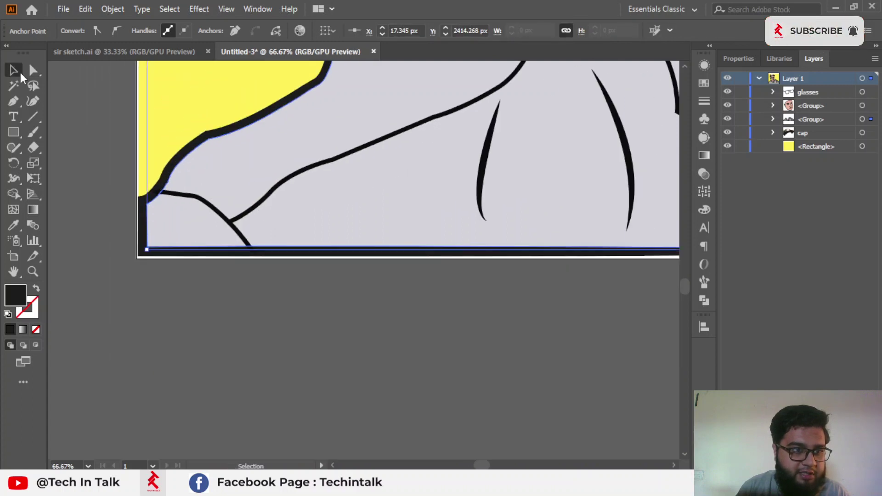
pyautogui.click(139, 181)
pyautogui.moveTo(295, 170); pyautogui.dragTo(220, 265)
pyautogui.click(221, 265)
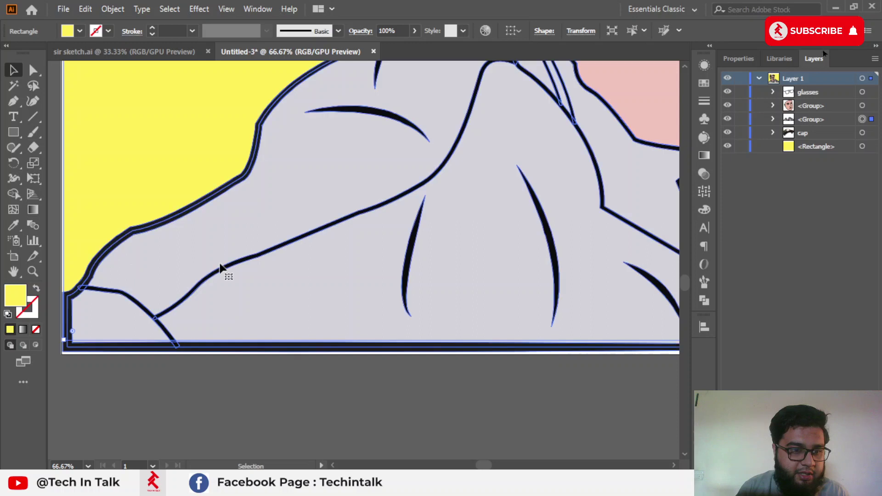
pyautogui.click(738, 59)
pyautogui.click(816, 59)
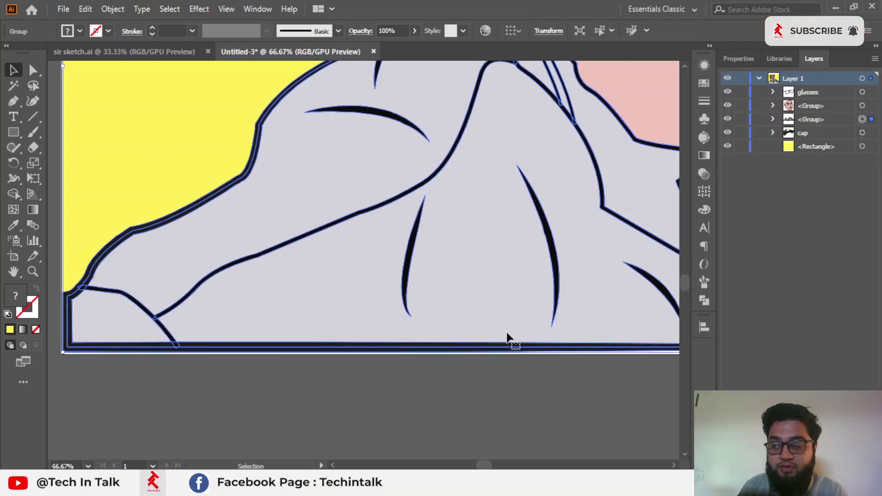
pyautogui.scroll(-1, 474, 374)
pyautogui.scroll(-2, 474, 374)
pyautogui.moveTo(436, 365); pyautogui.dragTo(293, 373)
pyautogui.click(434, 308)
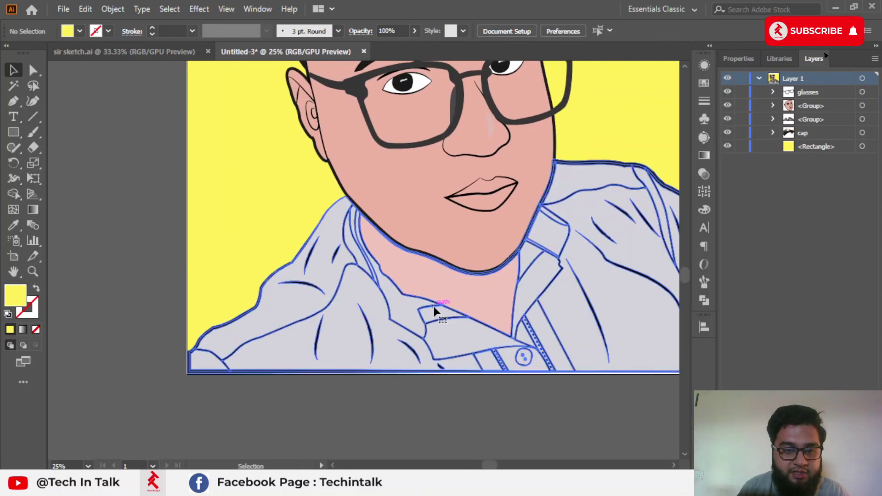
pyautogui.scroll(4, 459, 350)
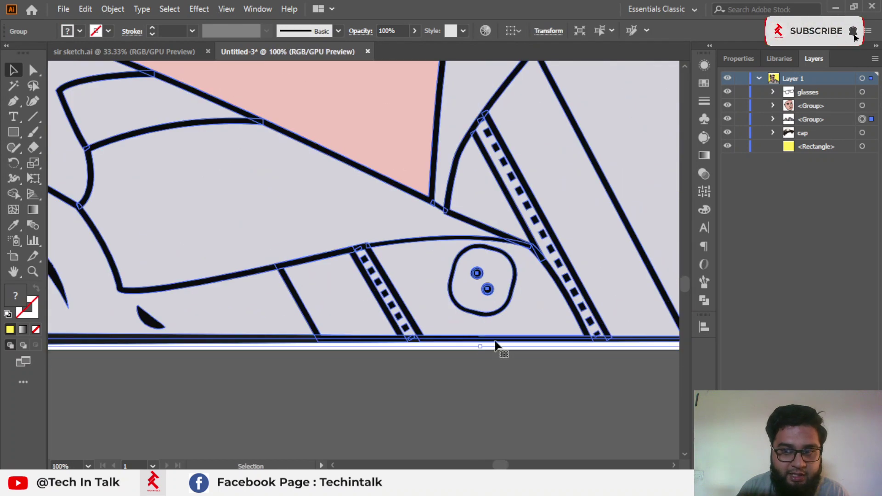
pyautogui.scroll(-5, 496, 349)
pyautogui.click(495, 195)
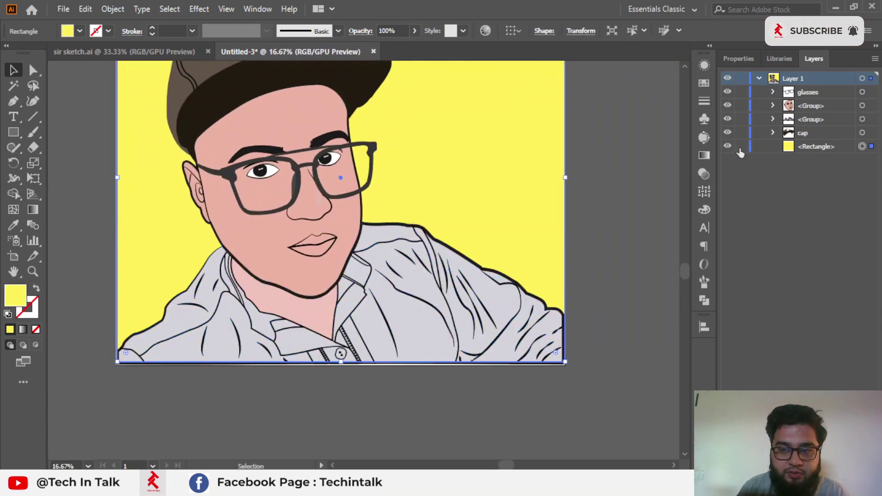
# Lock the yellow background rectangle and select the glasses, face, shirt and cap groups together
pyautogui.click(740, 148)
pyautogui.moveTo(576, 414); pyautogui.dragTo(195, 172)
pyautogui.scroll(-2, 343, 228)
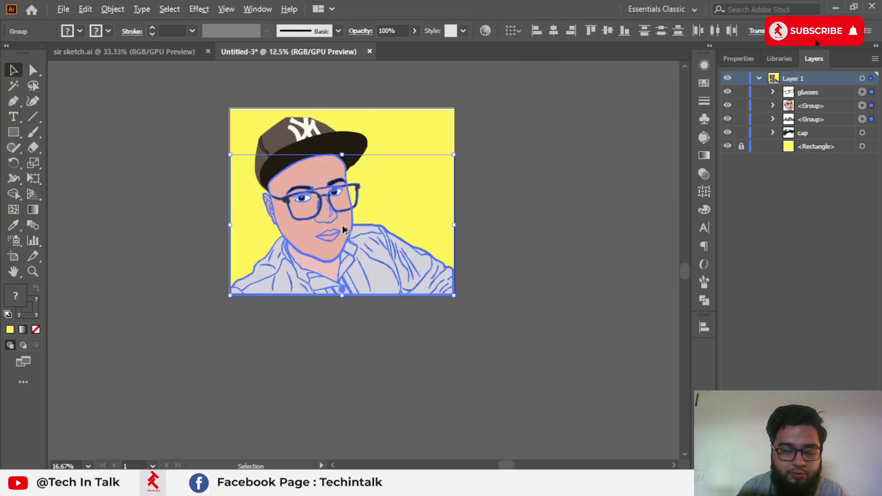
pyautogui.moveTo(492, 383); pyautogui.dragTo(247, 97)
# Scale the selected artwork down slightly from its lower-right corner so its bottom meets the yellow background's bottom edge
pyautogui.scroll(2, 321, 239)
pyautogui.scroll(3, 592, 391)
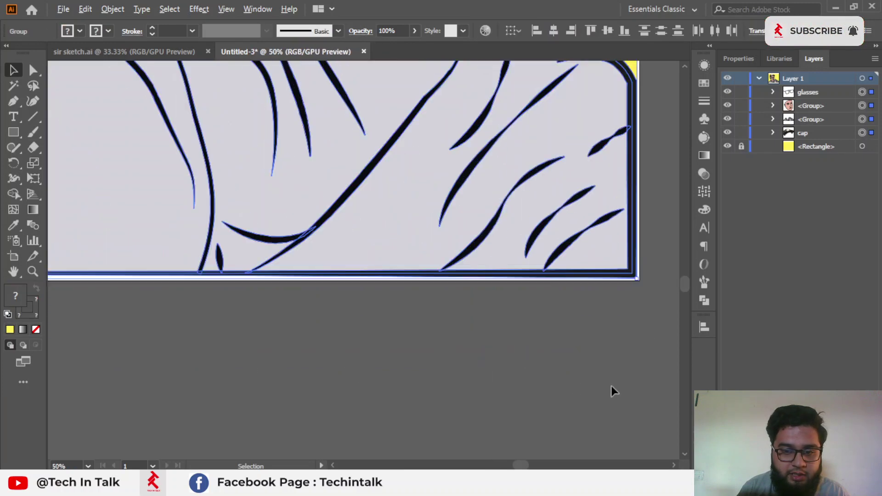
pyautogui.scroll(5, 635, 276)
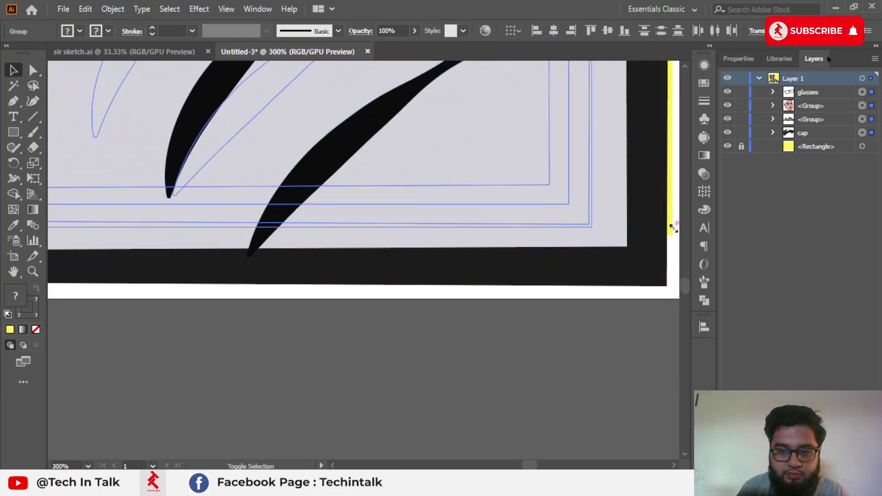
pyautogui.moveTo(674, 229); pyautogui.dragTo(555, 300)
pyautogui.scroll(-9, 399, 285)
# Adjust the selected artwork's lower-left corner slightly inward to line up with the yellow background's corner
pyautogui.scroll(4, 203, 298)
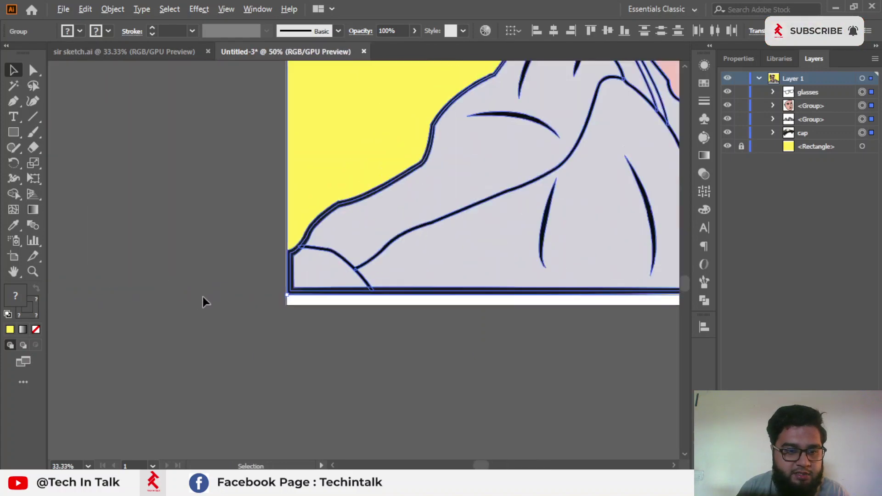
pyautogui.scroll(5, 287, 299)
pyautogui.moveTo(291, 275)
pyautogui.mouseDown()
pyautogui.moveTo(319, 248)
pyautogui.moveTo(295, 272)
pyautogui.mouseUp()
pyautogui.scroll(-5, 296, 275)
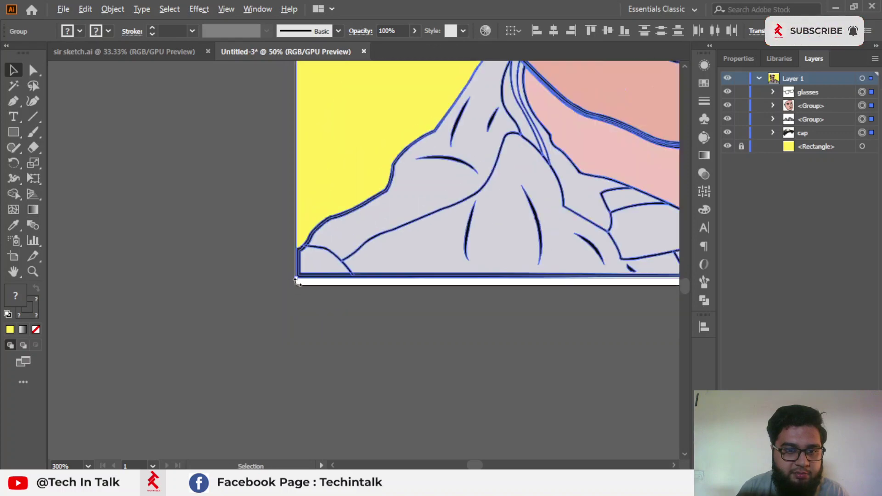
pyautogui.scroll(-2, 297, 281)
# Try to stretch the selected artwork's right side out to the artboard's right edge
pyautogui.moveTo(383, 205); pyautogui.dragTo(69, 385)
pyautogui.moveTo(478, 197); pyautogui.dragTo(390, 261)
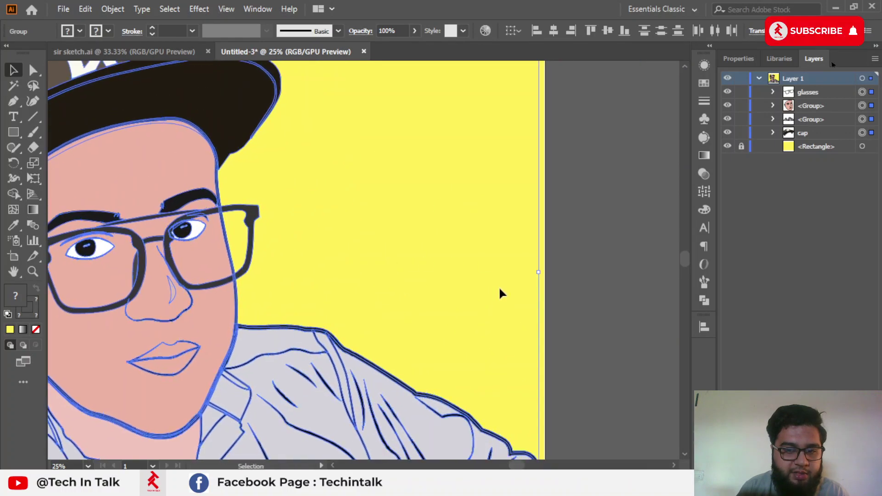
pyautogui.moveTo(501, 291); pyautogui.dragTo(435, 165)
pyautogui.scroll(5, 464, 394)
pyautogui.scroll(-5, 465, 393)
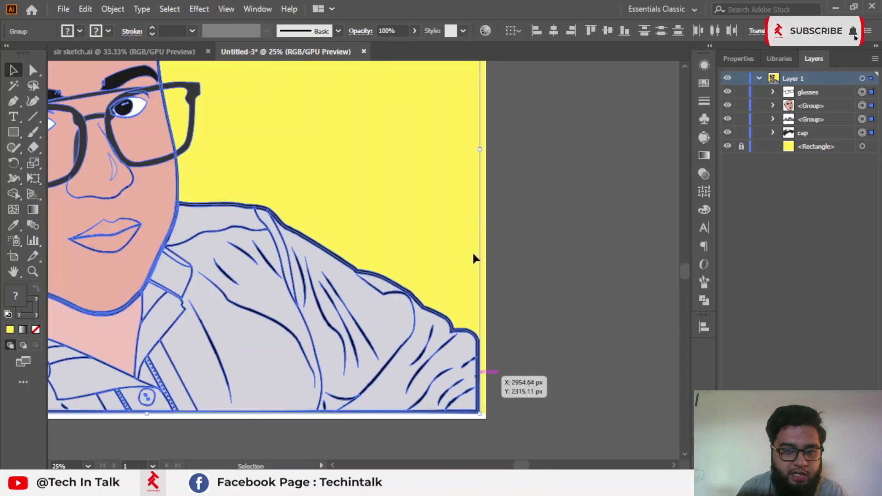
pyautogui.moveTo(479, 148); pyautogui.dragTo(486, 143)
pyautogui.scroll(5, 462, 415)
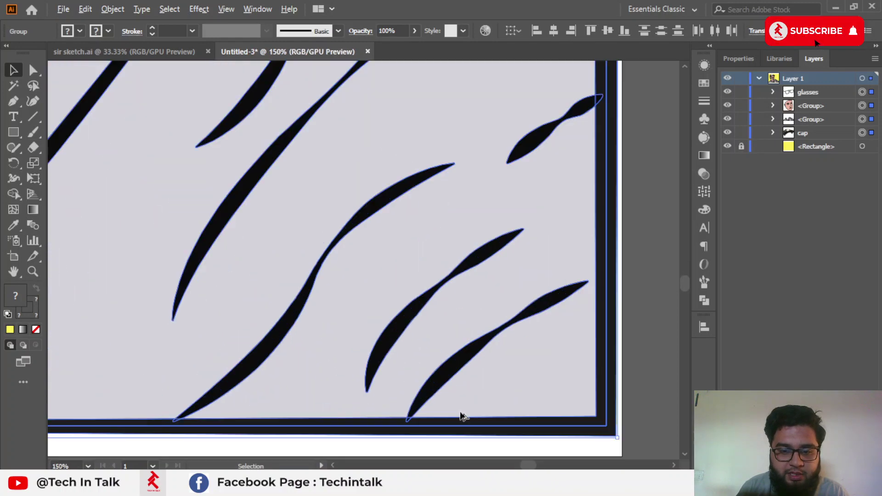
pyautogui.moveTo(461, 415); pyautogui.dragTo(324, 237)
pyautogui.moveTo(392, 230); pyautogui.dragTo(363, 239)
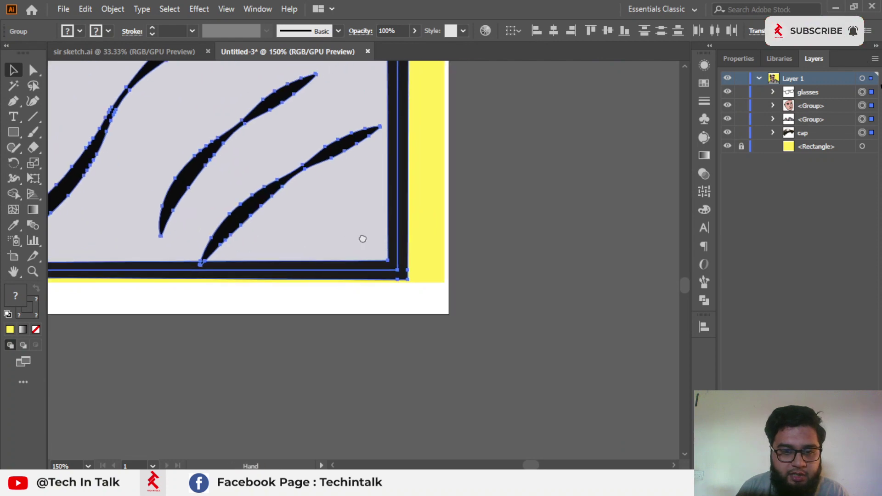
# Scale the selected artwork up from its upper-right corner until the shirt nearly reaches the artboard's right edge
pyautogui.scroll(-5, 362, 238)
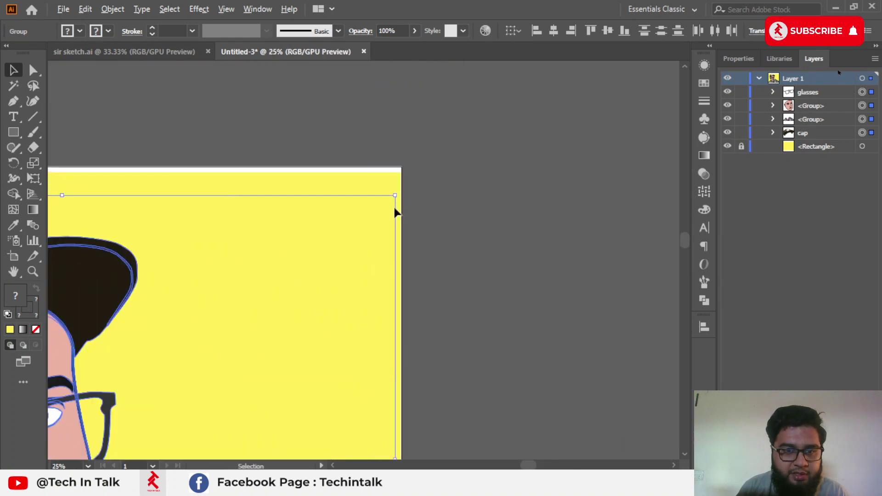
pyautogui.scroll(4, 398, 212)
pyautogui.moveTo(398, 157); pyautogui.dragTo(419, 130)
pyautogui.scroll(-3, 419, 203)
pyautogui.scroll(2, 427, 319)
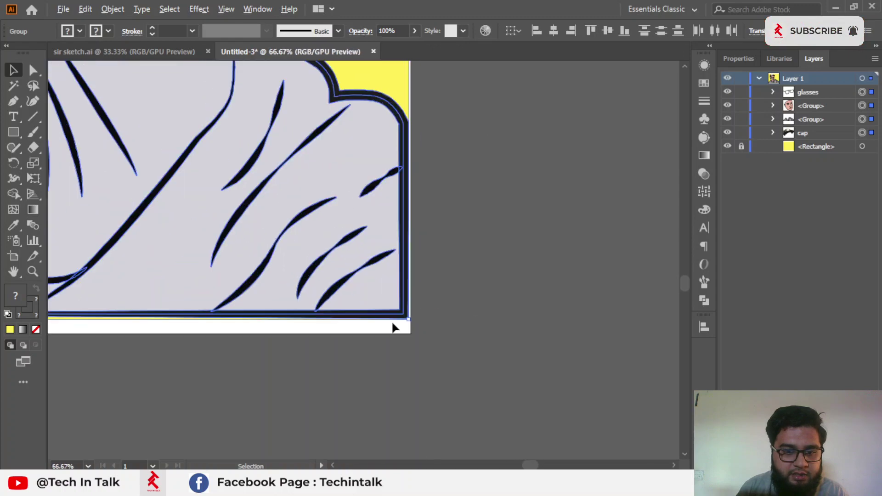
pyautogui.scroll(4, 391, 325)
# Inspect the shirt's bottom edge against the background from right to left, and check the whole portrait on the artboard
pyautogui.scroll(-3, 391, 327)
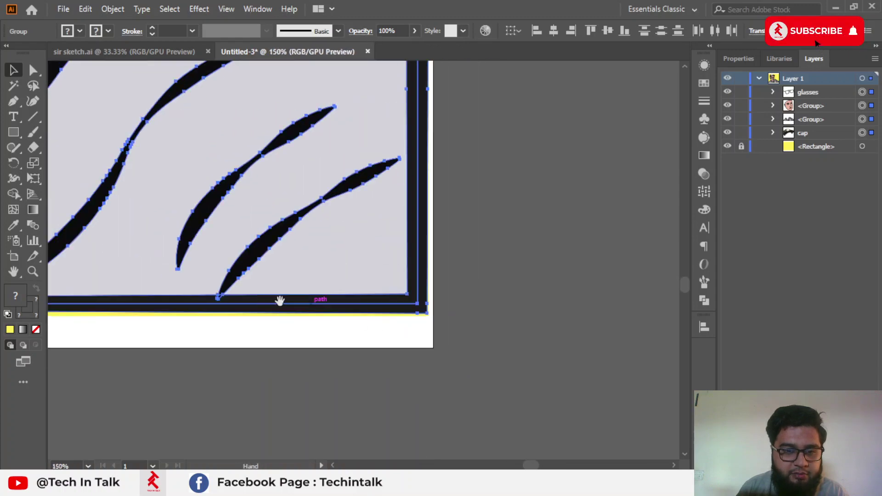
pyautogui.moveTo(262, 300); pyautogui.dragTo(666, 290)
pyautogui.moveTo(220, 285); pyautogui.dragTo(670, 299)
pyautogui.moveTo(230, 306); pyautogui.dragTo(666, 314)
pyautogui.moveTo(269, 286); pyautogui.dragTo(280, 286)
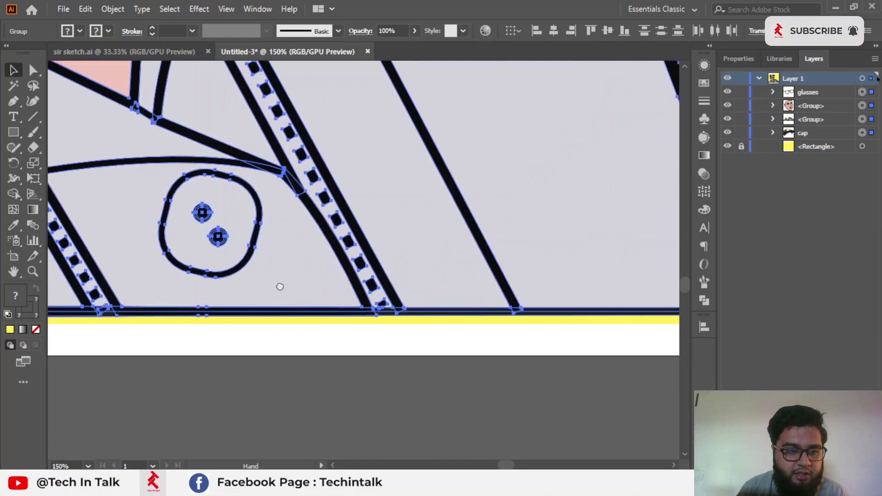
pyautogui.hscroll(-15, 279, 287)
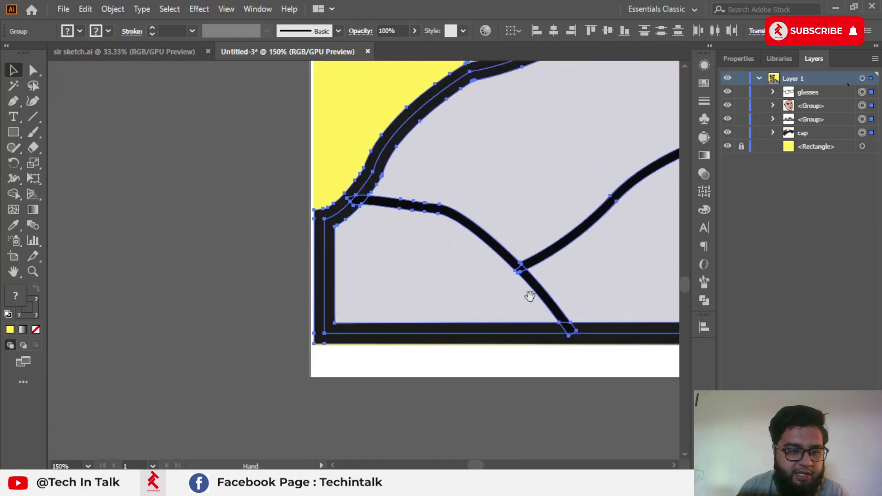
pyautogui.scroll(2, 328, 343)
pyautogui.scroll(-8, 334, 356)
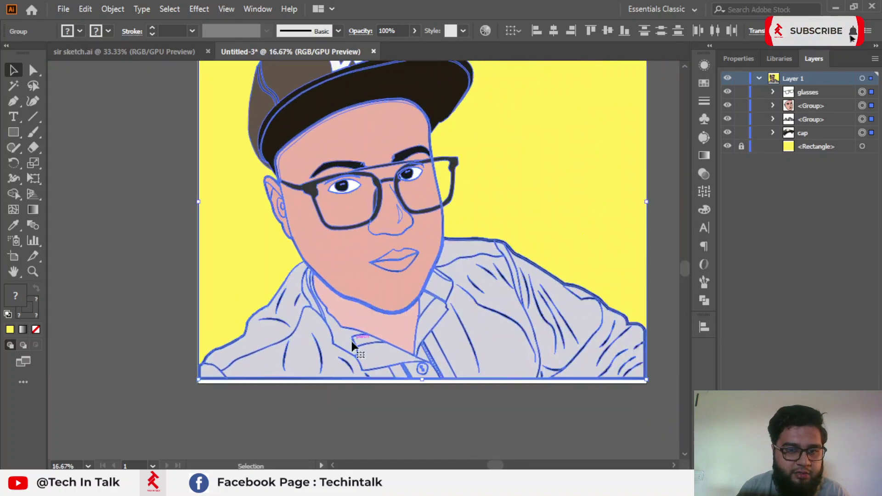
pyautogui.scroll(-1, 352, 343)
pyautogui.click(146, 151)
pyautogui.moveTo(179, 131); pyautogui.dragTo(441, 294)
pyautogui.moveTo(423, 414); pyautogui.dragTo(371, 423)
pyautogui.click(655, 325)
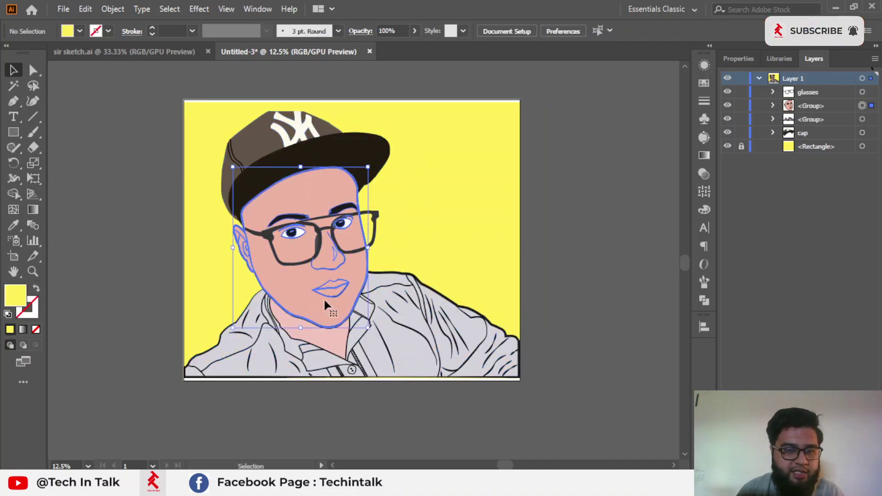
# Try to shrink the whole portrait about its centre to leave an even yellow margin around it
pyautogui.click(335, 161)
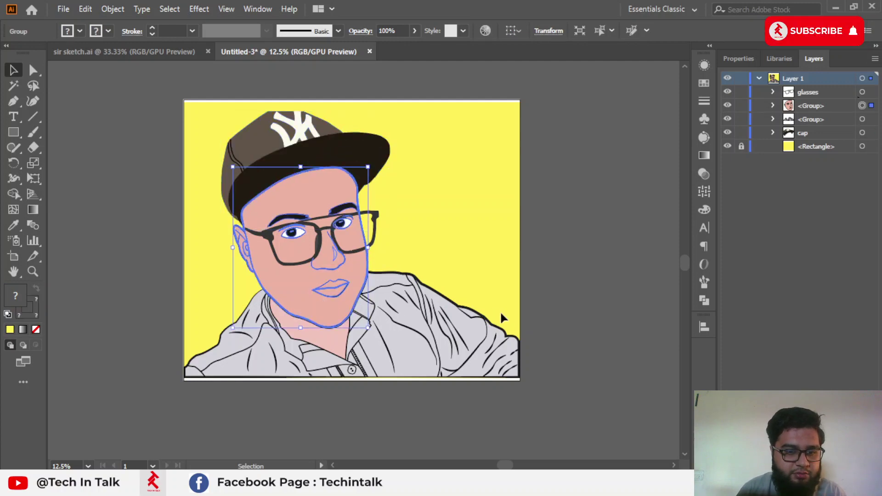
pyautogui.click(528, 302)
pyautogui.hotkey('ctrl', 'a')
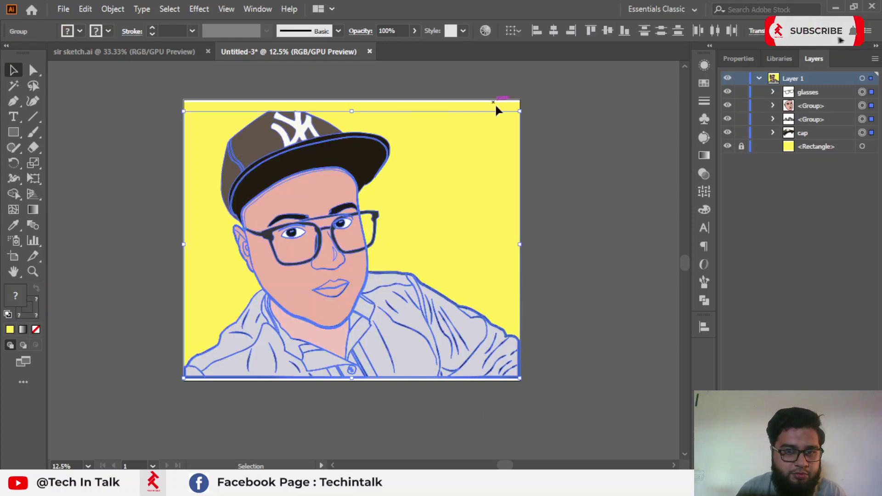
pyautogui.moveTo(519, 109)
pyautogui.mouseDown()
pyautogui.moveTo(500, 118)
pyautogui.moveTo(510, 117)
pyautogui.mouseUp()
pyautogui.click(635, 141)
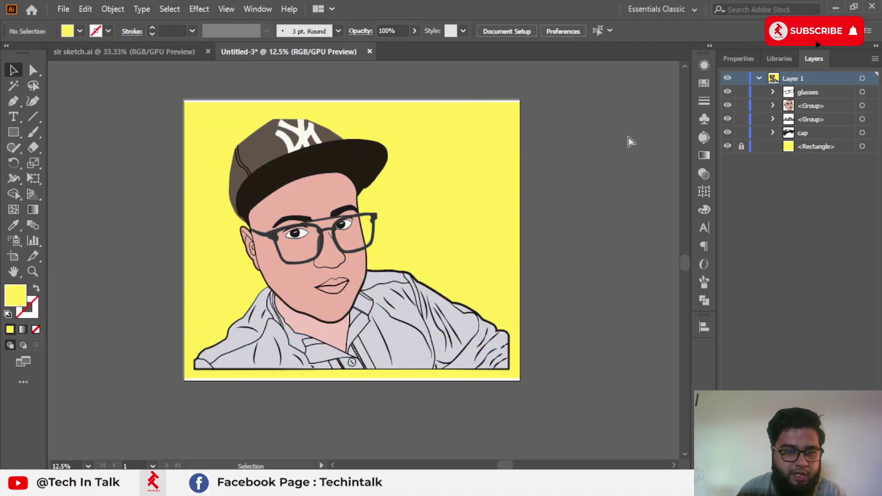
pyautogui.hotkey('ctrl', 'z')
pyautogui.click(629, 137)
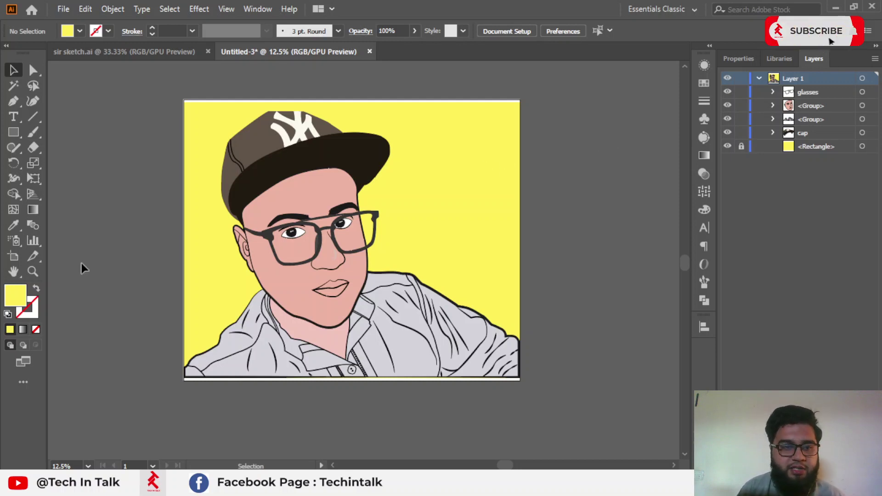
# Unlock the yellow background rectangle and lighten its fill colour to FFEF7B
pyautogui.click(505, 211)
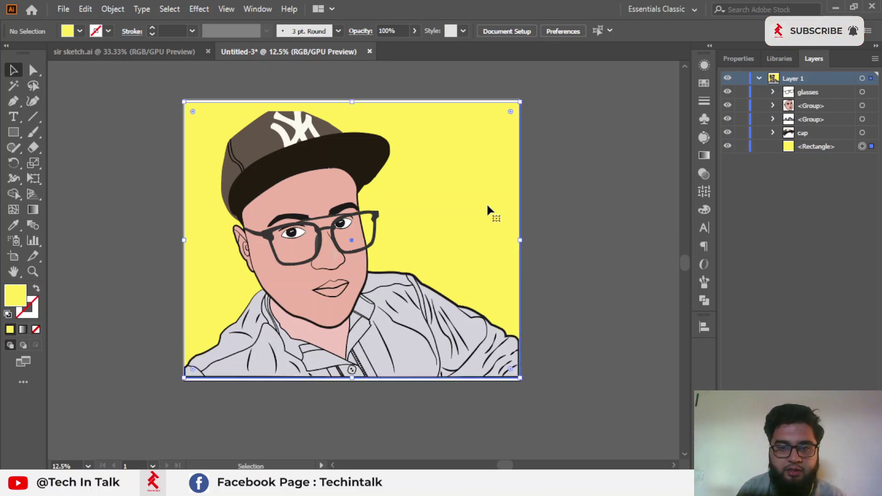
pyautogui.doubleClick(16, 298)
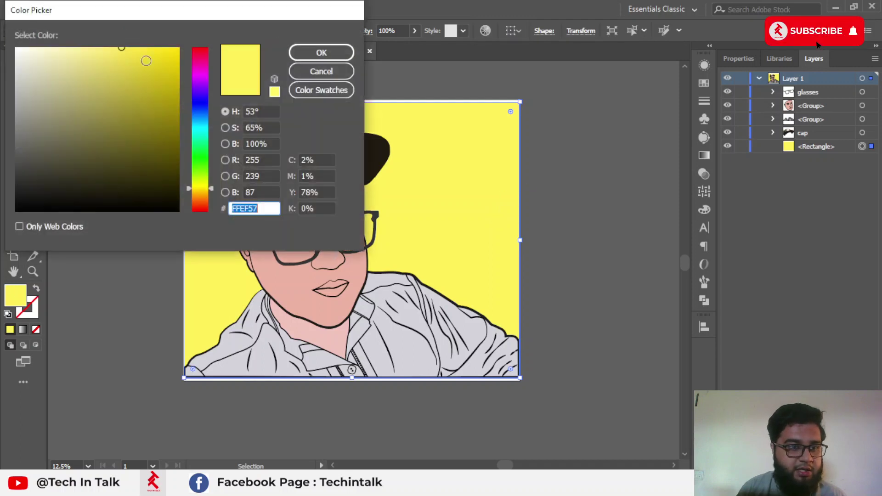
pyautogui.click(107, 50)
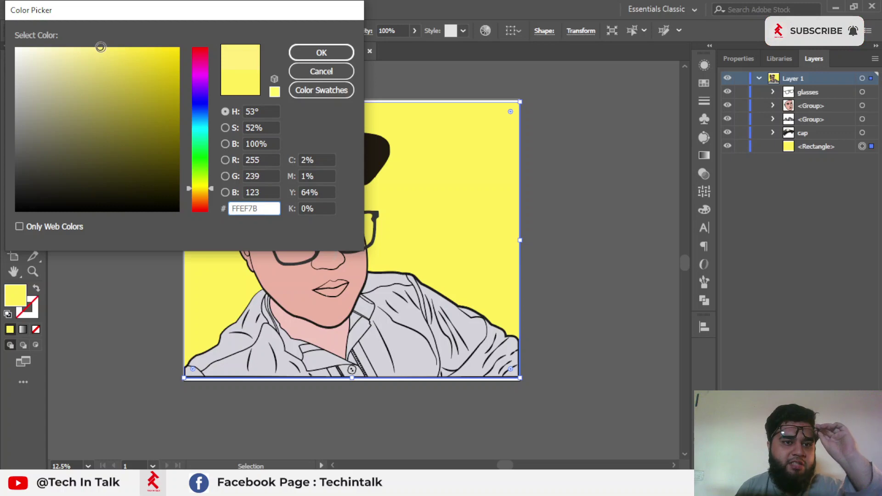
pyautogui.click(321, 52)
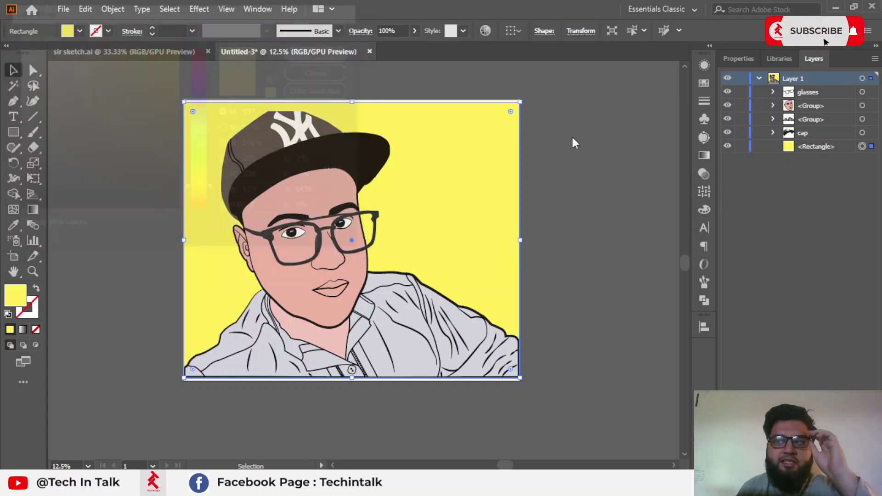
pyautogui.click(596, 192)
pyautogui.scroll(-1, 518, 201)
pyautogui.moveTo(507, 200); pyautogui.dragTo(426, 210)
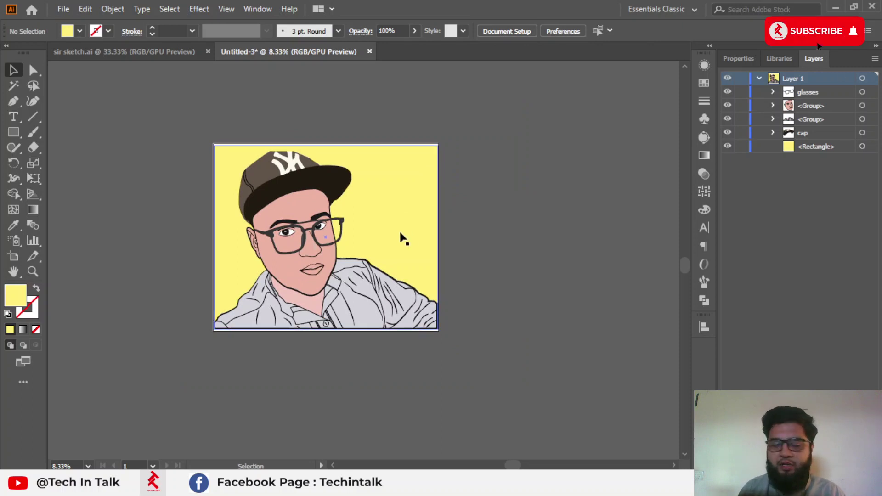
# Rename the yellow rectangle's layer entry as "background"
pyautogui.click(409, 238)
pyautogui.click(811, 149)
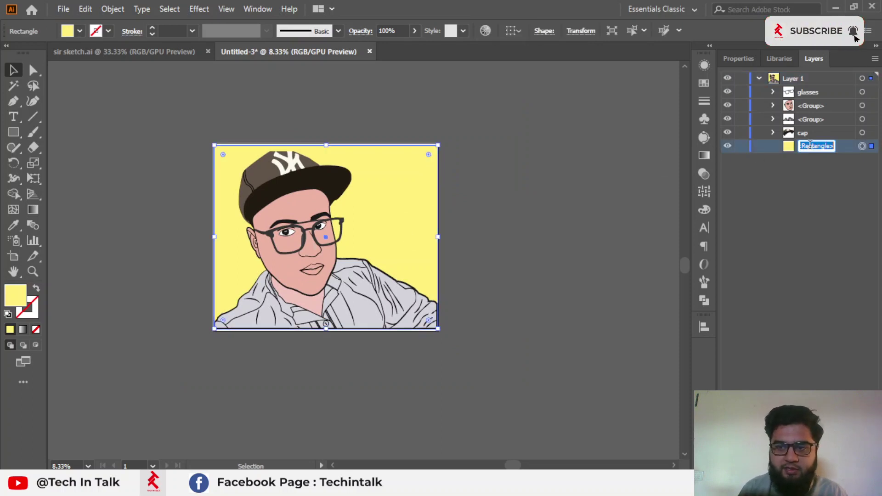
pyautogui.write('backgrou')
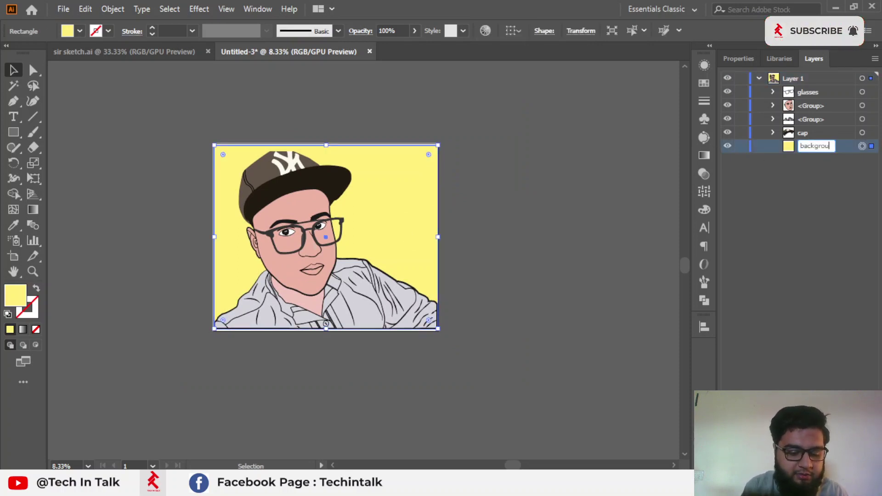
pyautogui.write('nd')
pyautogui.click(569, 162)
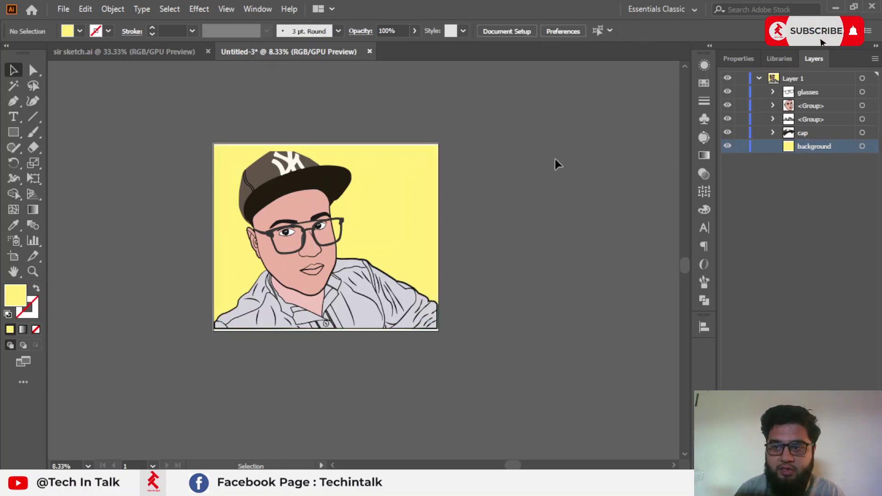
# Select the face and cap artwork in turn to check which layer entries they belong to, and clear the selection
pyautogui.click(386, 201)
pyautogui.click(278, 213)
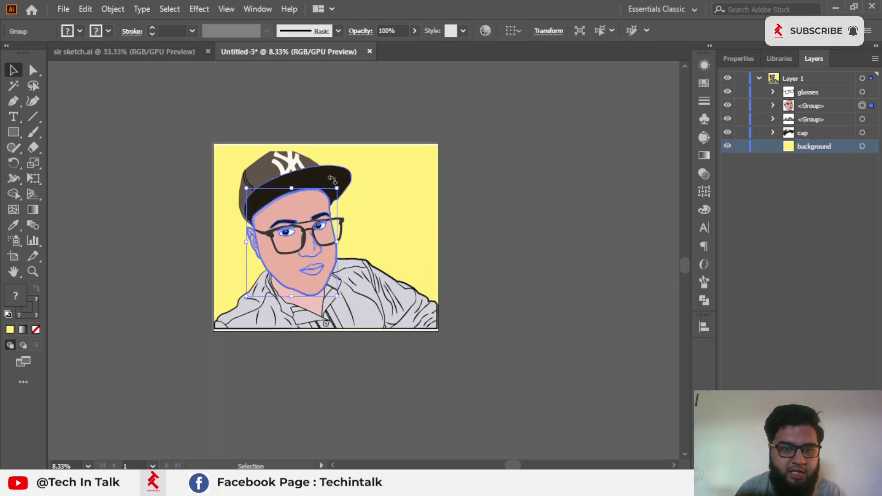
pyautogui.click(331, 177)
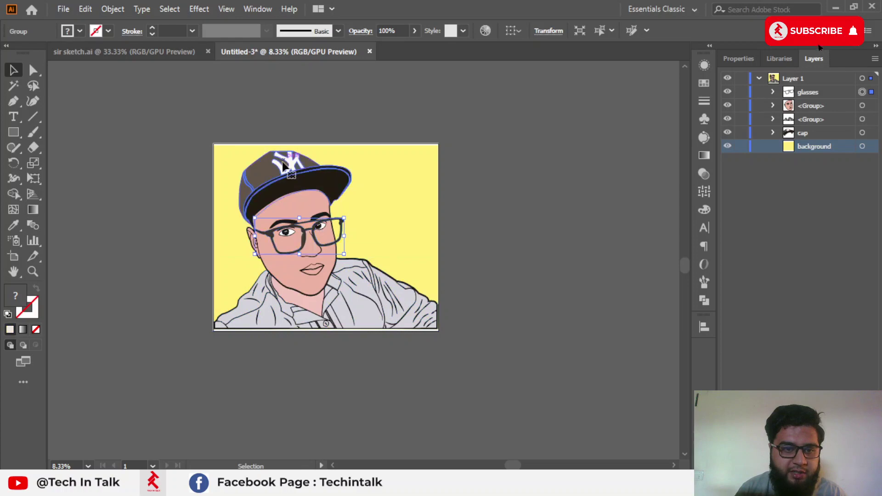
pyautogui.click(459, 114)
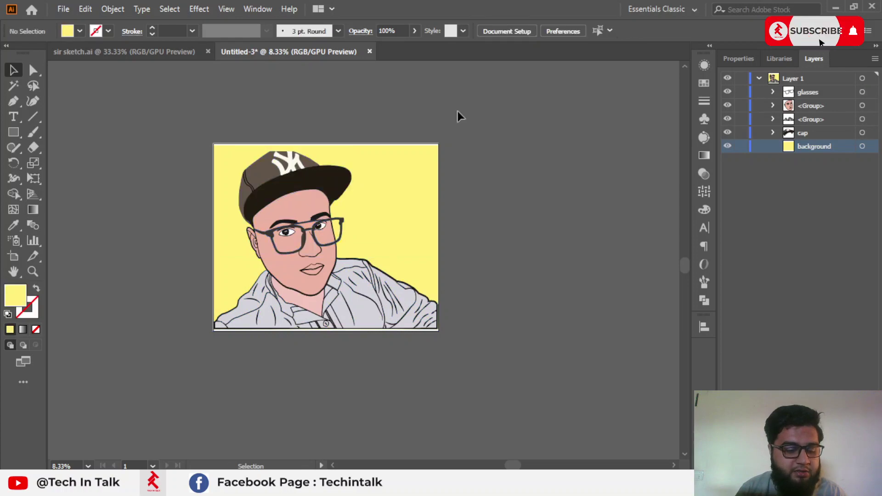
# Save the portrait to the Desktop in Illustrator EPS format under the name "vector file"
pyautogui.click(70, 13)
pyautogui.click(92, 128)
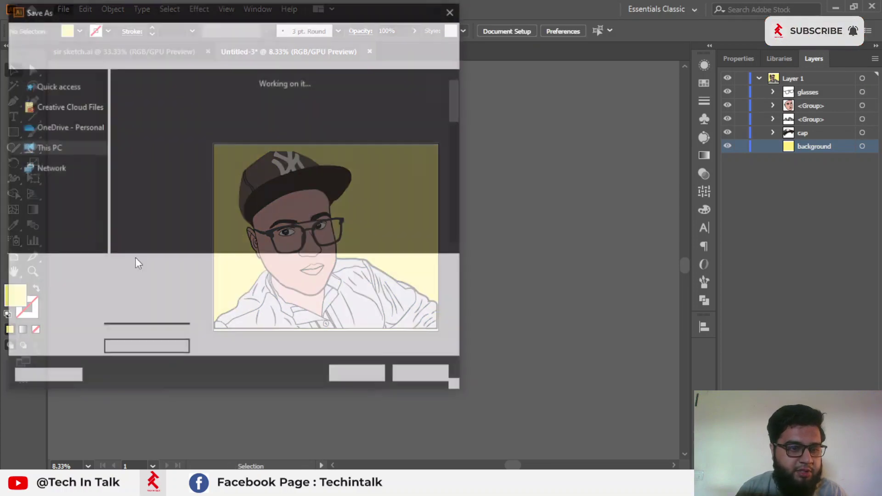
pyautogui.click(179, 285)
pyautogui.click(152, 317)
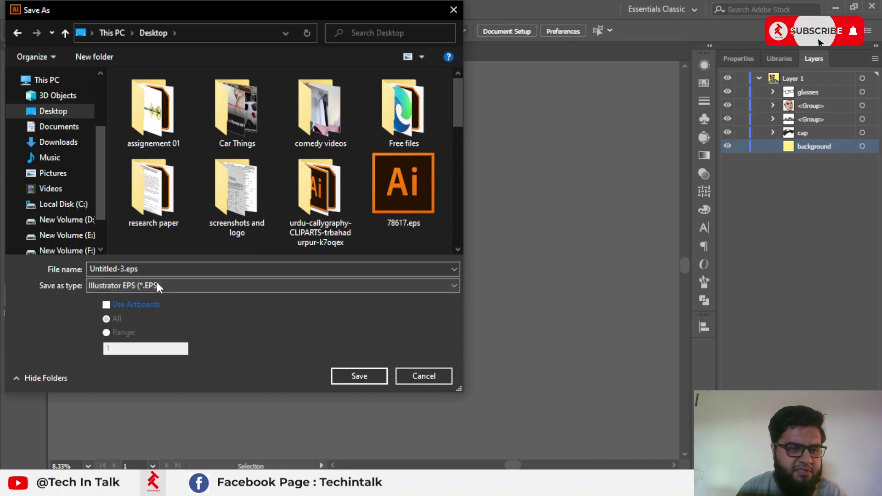
pyautogui.write('vecti')
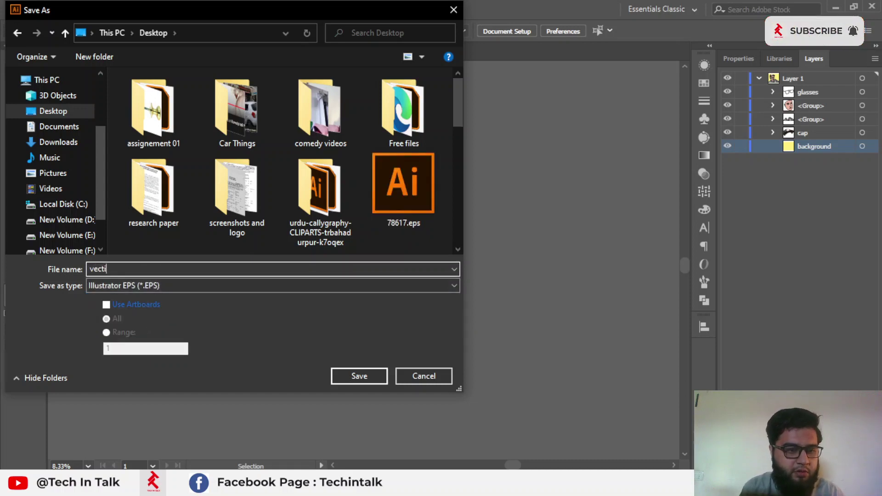
pyautogui.press('BackSpace')
pyautogui.press('BackSpace')
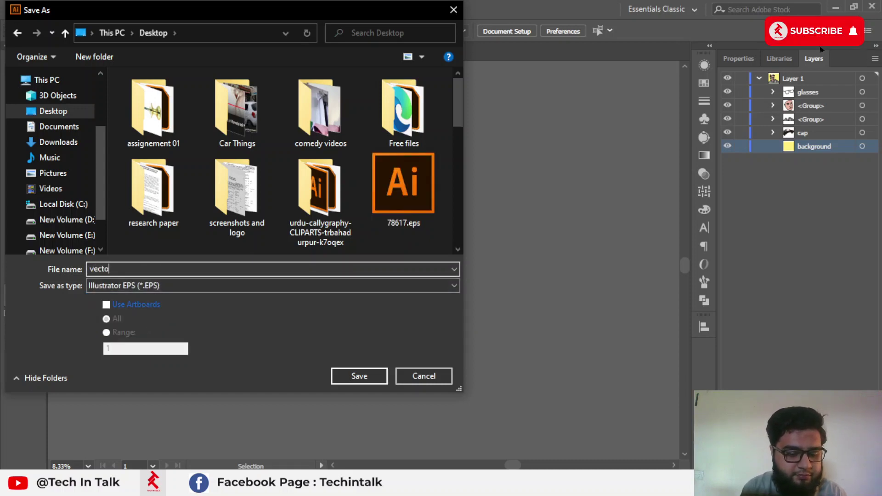
pyautogui.write('or file')
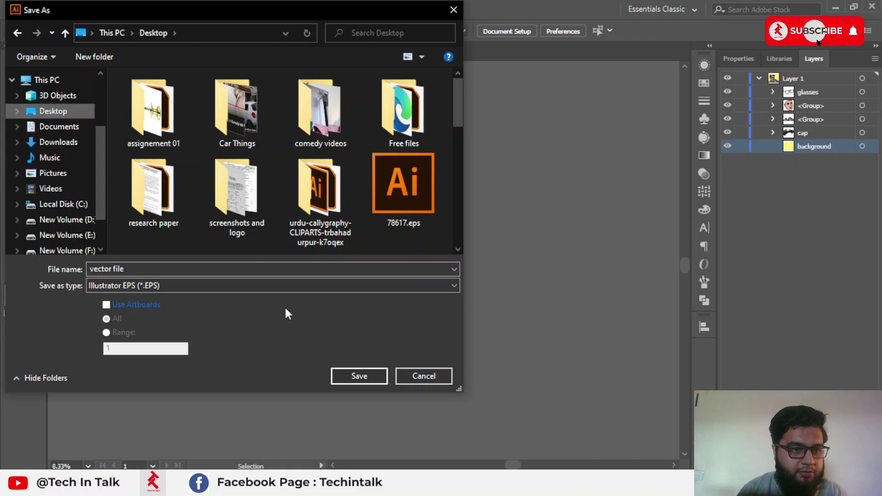
pyautogui.click(361, 375)
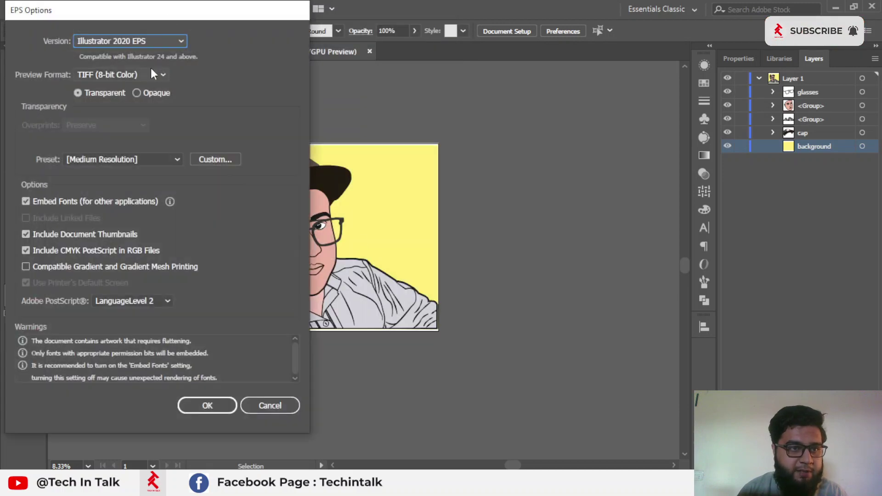
# Set the EPS version to Illustrator 10 EPS for compatibility and finish saving the file
pyautogui.moveTo(171, 14); pyautogui.dragTo(380, 36)
pyautogui.click(354, 64)
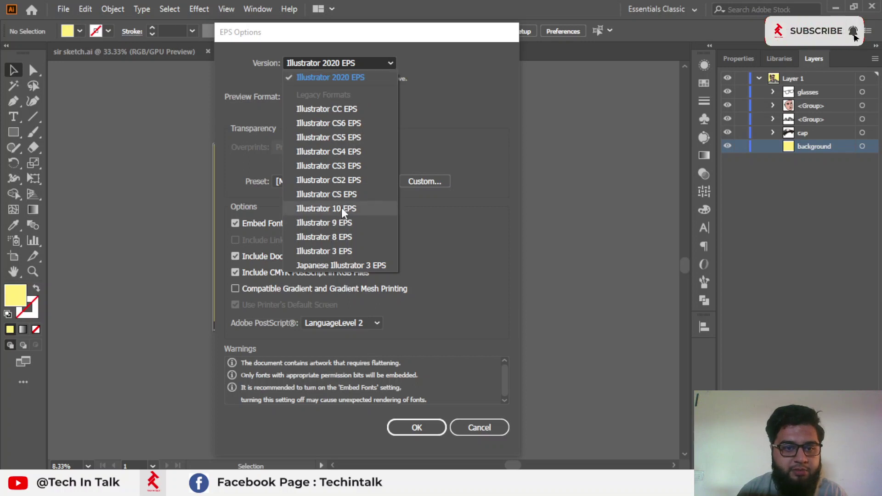
pyautogui.click(326, 209)
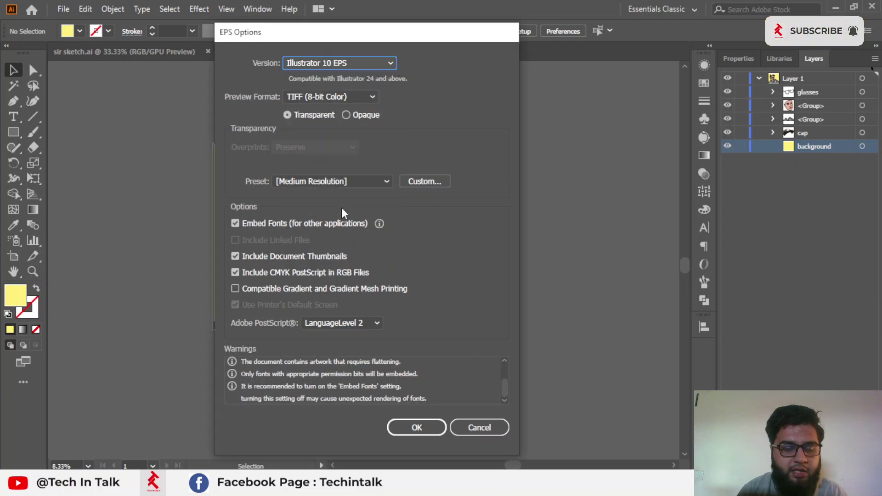
pyautogui.click(347, 65)
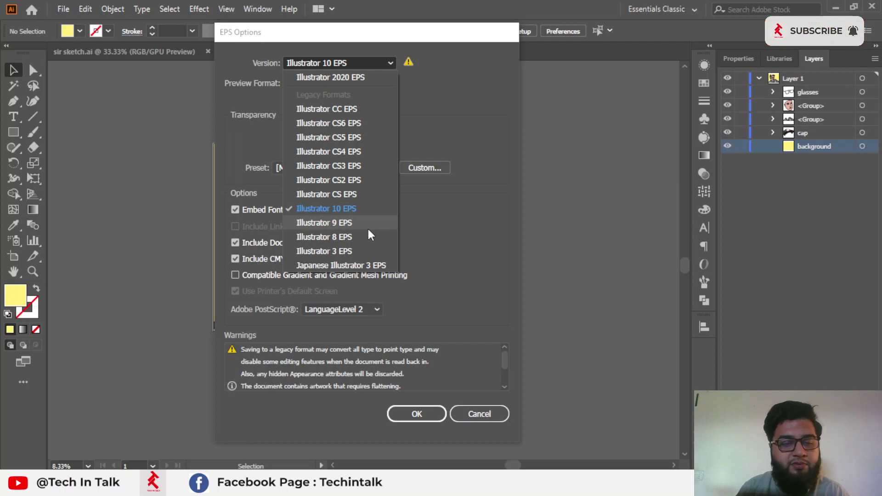
pyautogui.click(360, 209)
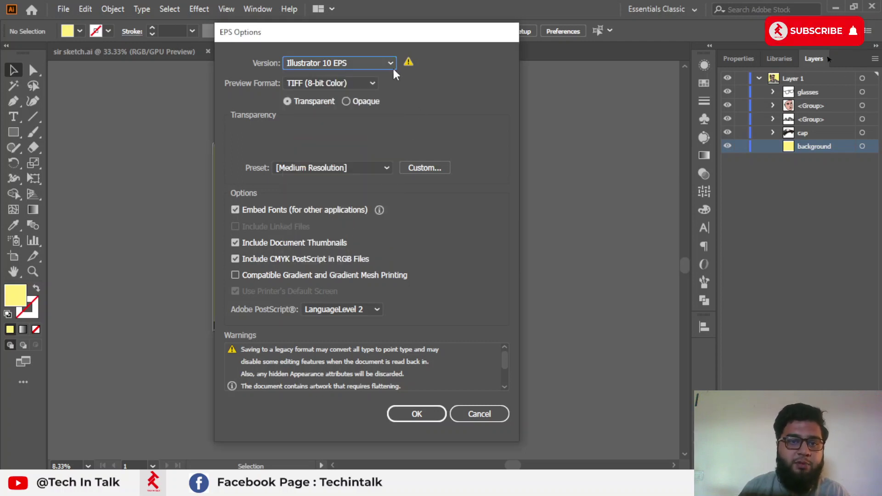
pyautogui.click(416, 412)
pyautogui.click(523, 268)
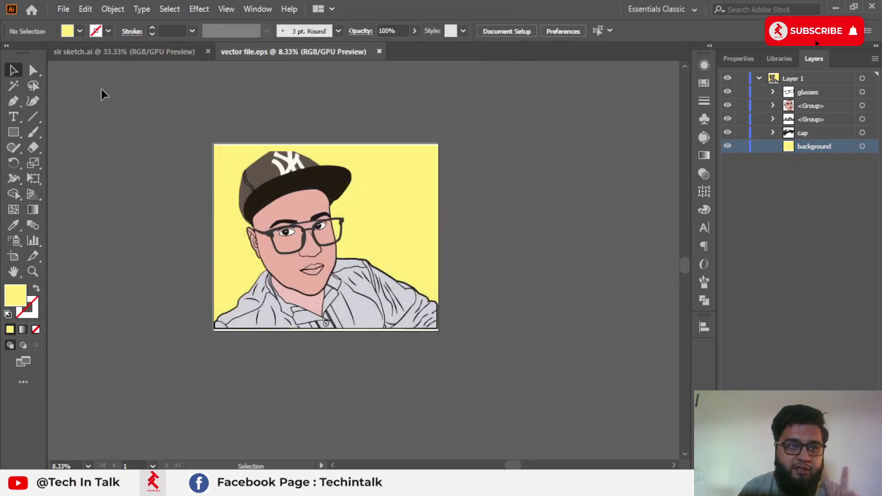
# Export the portrait to the Desktop as a JPEG named "vector file.jpg"
pyautogui.click(63, 9)
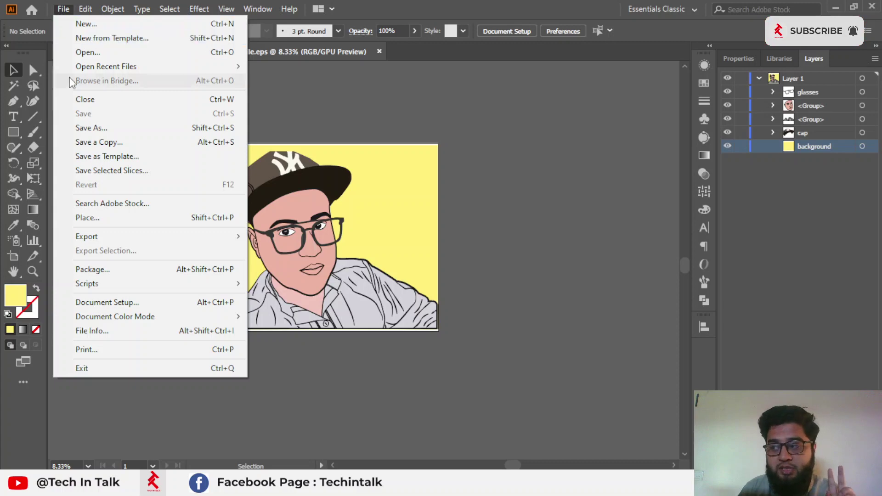
pyautogui.moveTo(205, 235)
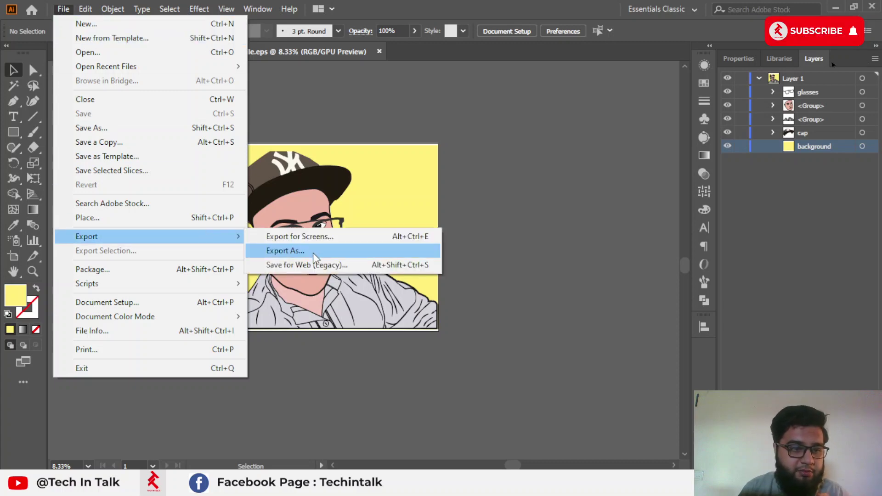
pyautogui.click(285, 250)
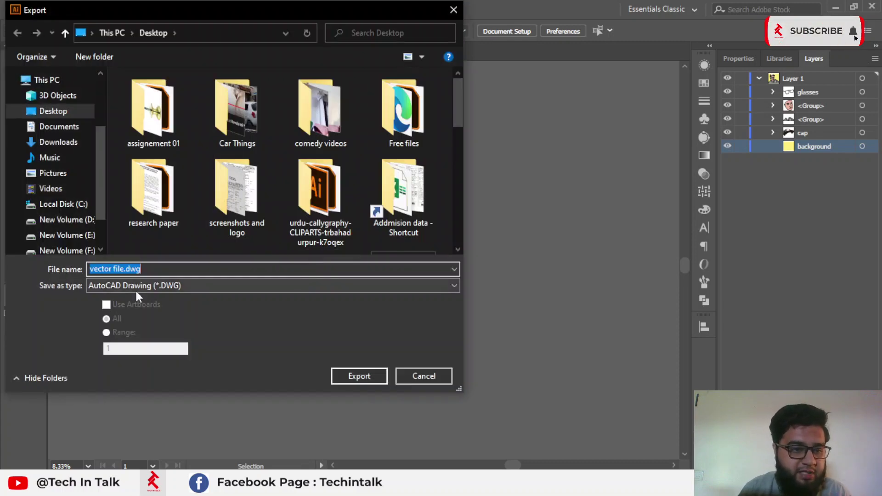
pyautogui.click(135, 285)
pyautogui.click(125, 357)
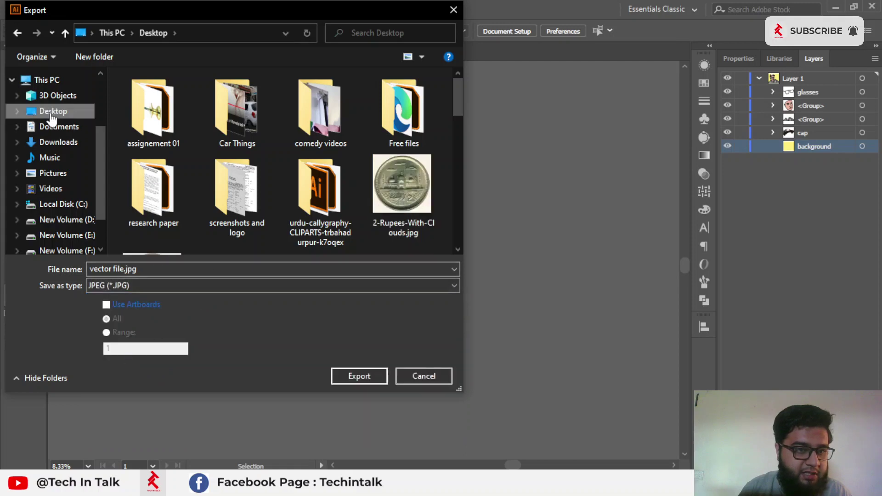
pyautogui.click(372, 379)
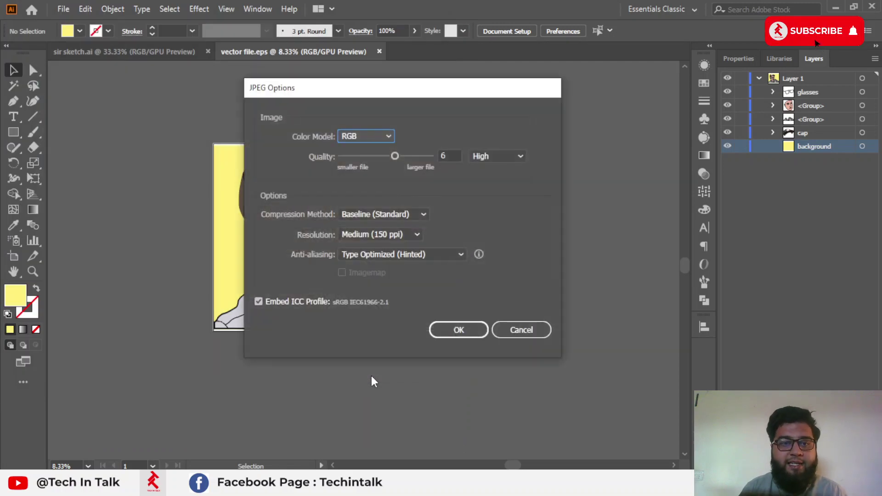
# Keep the JPEG at quality 6 and Medium (150 ppi) resolution and complete the export
pyautogui.click(457, 155)
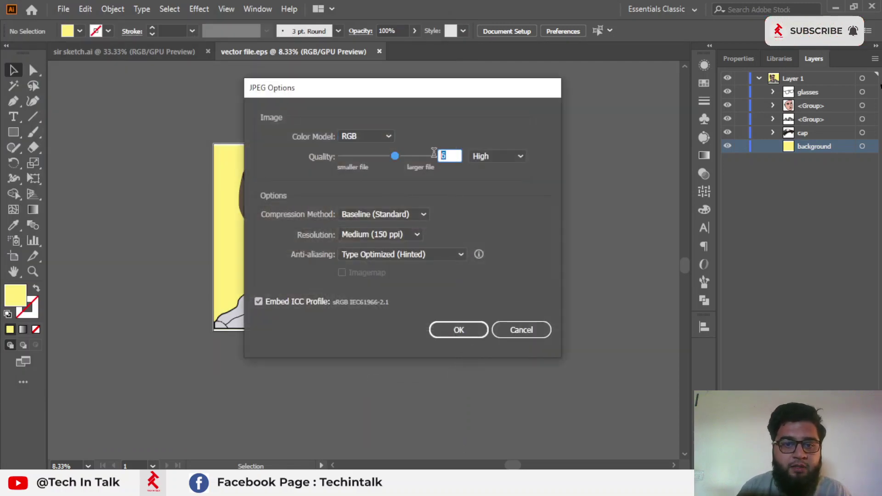
pyautogui.click(406, 235)
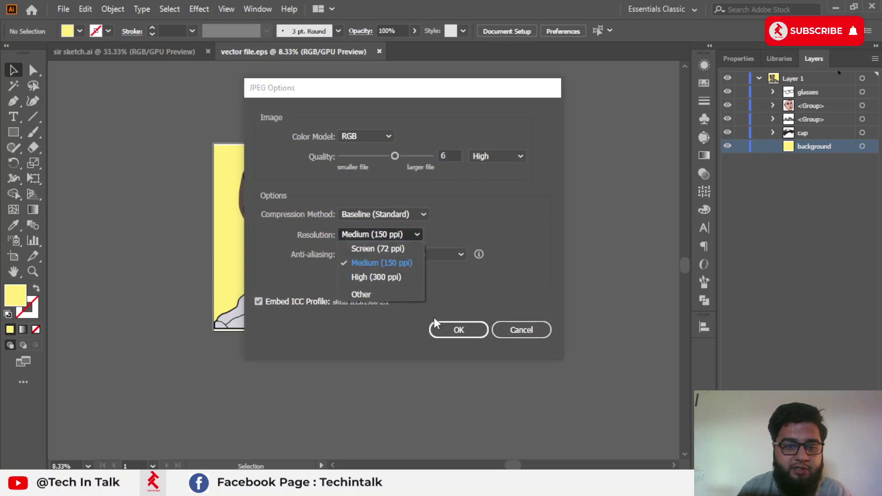
pyautogui.click(406, 264)
pyautogui.click(441, 330)
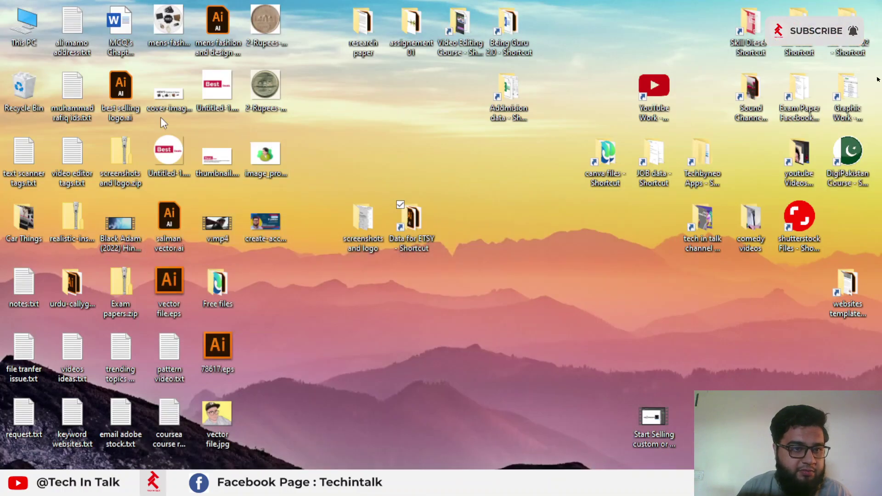
# Place vector file.jpg and vector file.eps side by side in an empty area of the Windows desktop
pyautogui.click(225, 414)
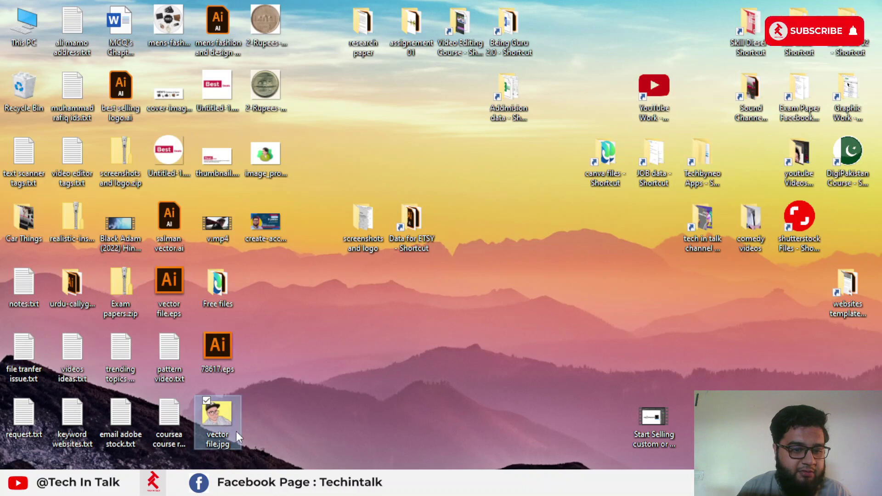
pyautogui.moveTo(236, 431); pyautogui.dragTo(419, 329)
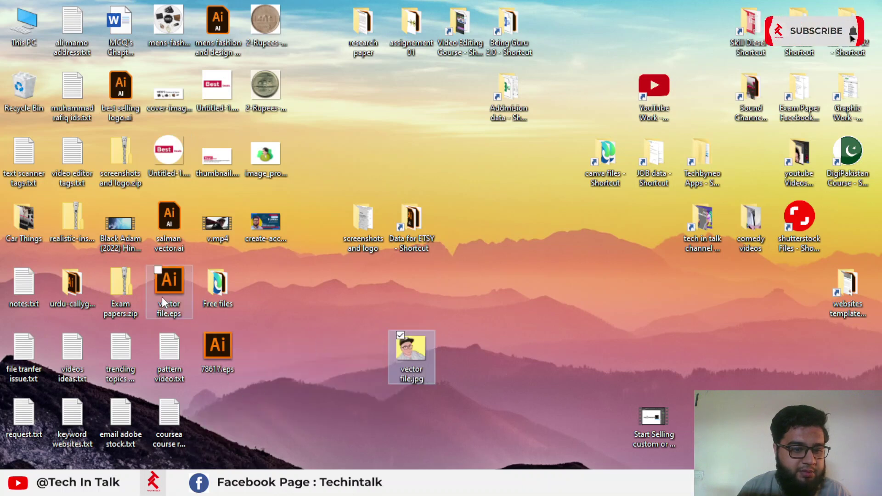
pyautogui.moveTo(161, 297); pyautogui.dragTo(350, 369)
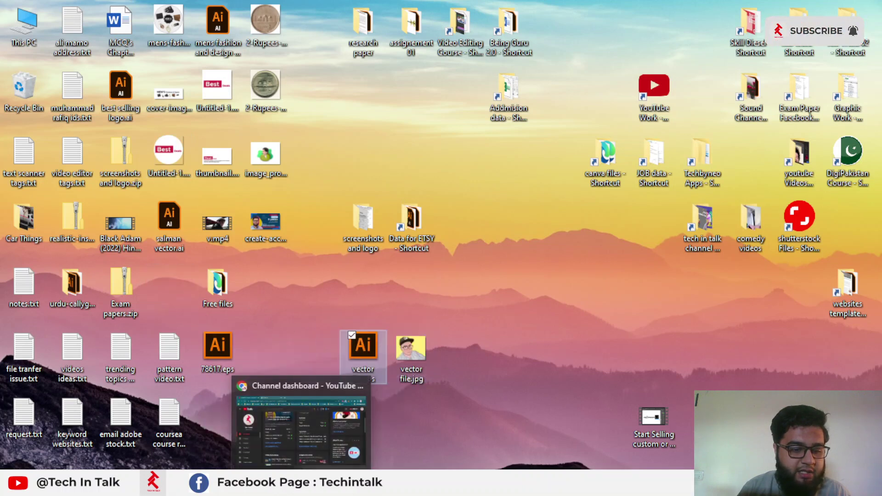
# Switch to the Freepik Contributor dashboard in Chrome and open its file upload panel
pyautogui.click(320, 482)
pyautogui.click(263, 84)
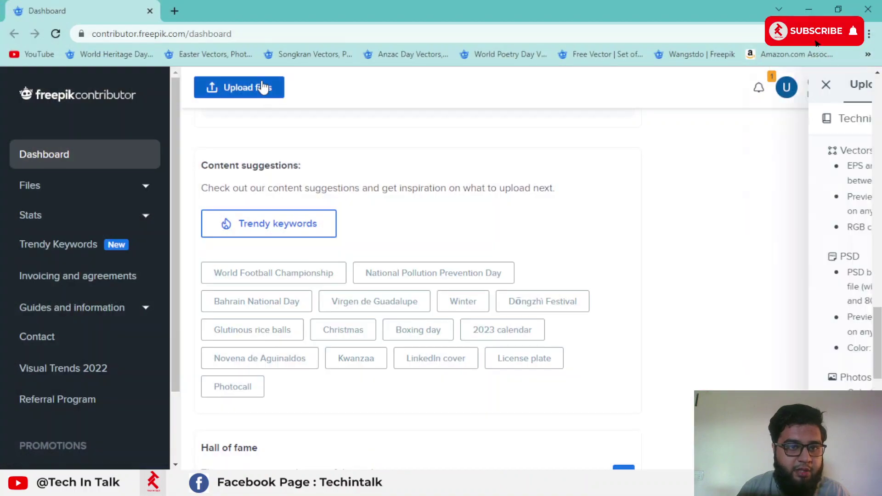
# Try to drop both vector files from the desktop onto the Freepik upload panel, and close the image tab
pyautogui.click(320, 482)
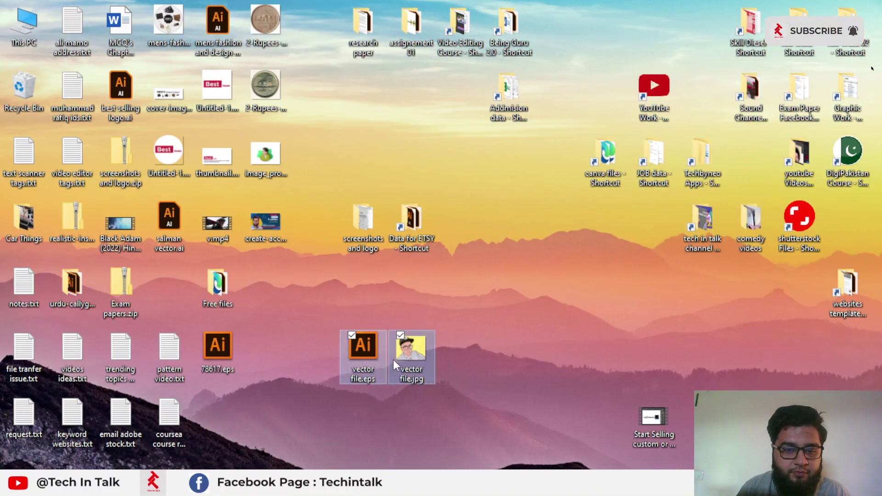
pyautogui.moveTo(393, 359); pyautogui.dragTo(708, 302)
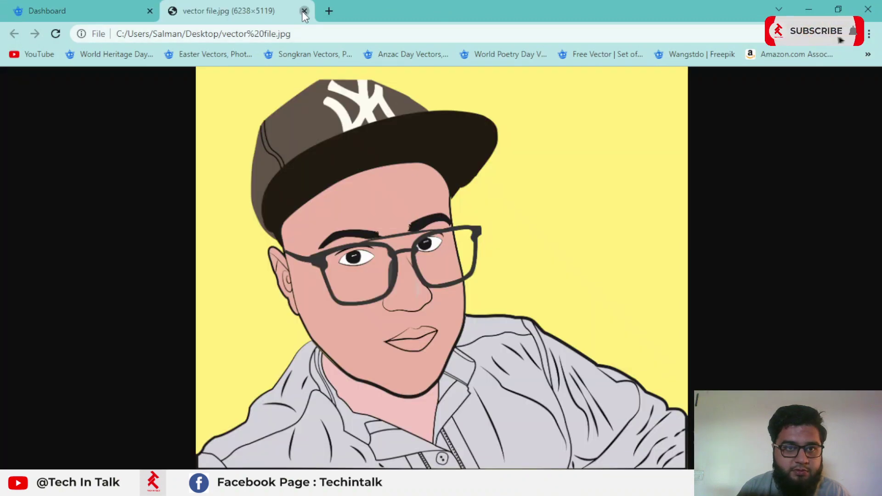
pyautogui.click(302, 10)
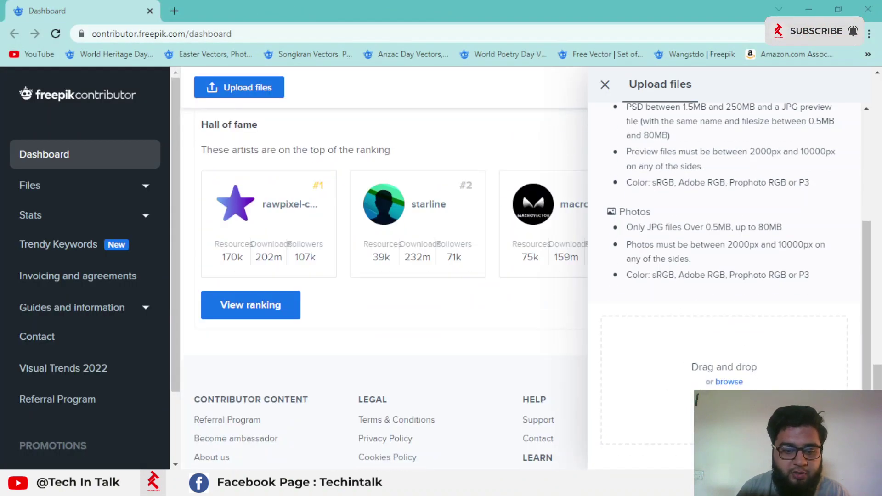
# Add vector file.jpg and vector file.eps from the desktop to the upload area of the Freepik Contributor panel
pyautogui.press('super+d')
pyautogui.moveTo(389, 361); pyautogui.dragTo(764, 370)
pyautogui.scroll(10, 764, 372)
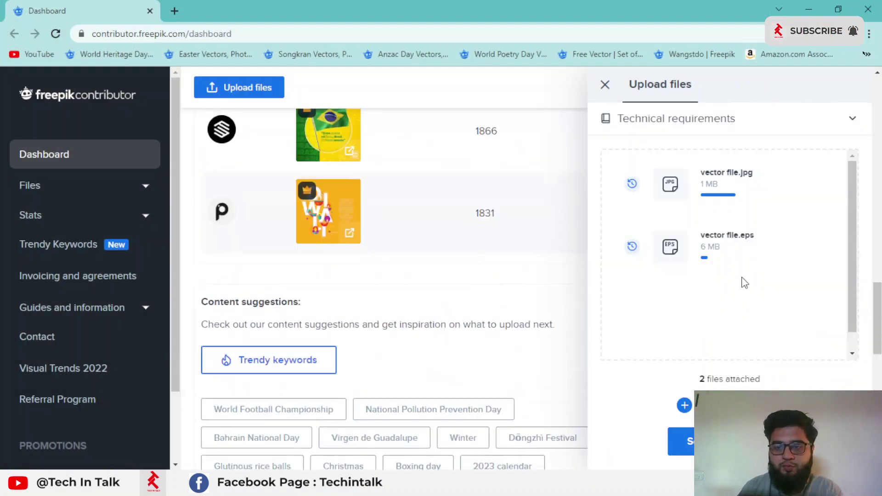
pyautogui.scroll(-10, 457, 357)
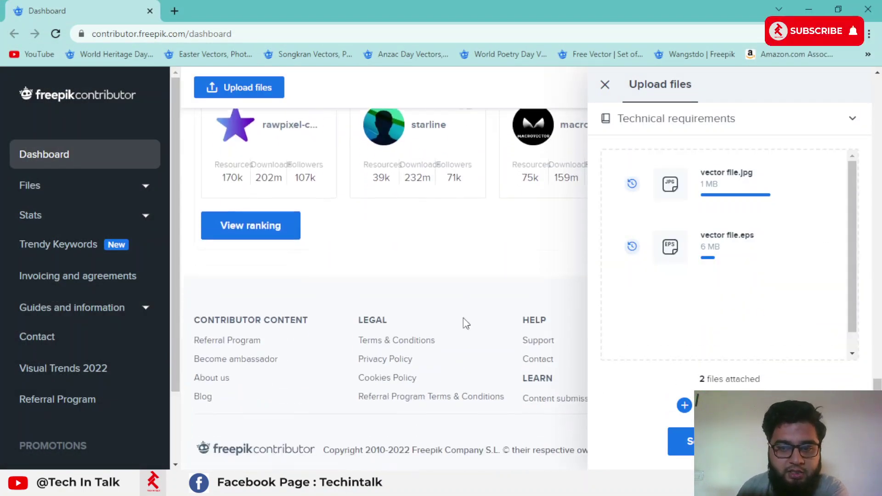
pyautogui.scroll(-1, 465, 322)
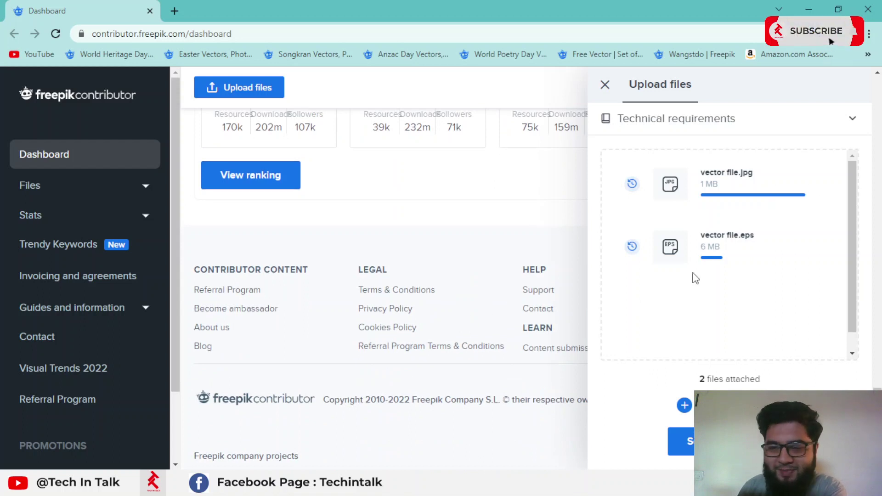
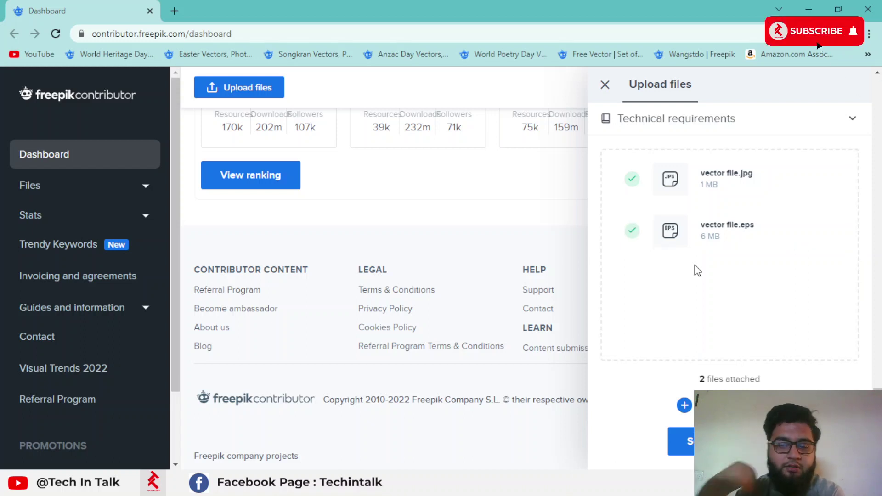
# Submit the two attached vector files and open the metadata editor for the files not yet submitted
pyautogui.click(730, 441)
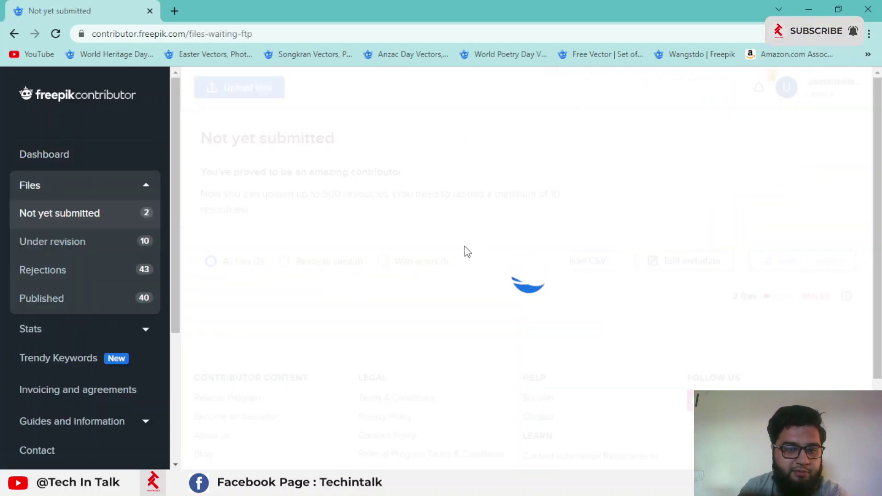
pyautogui.scroll(-3, 321, 257)
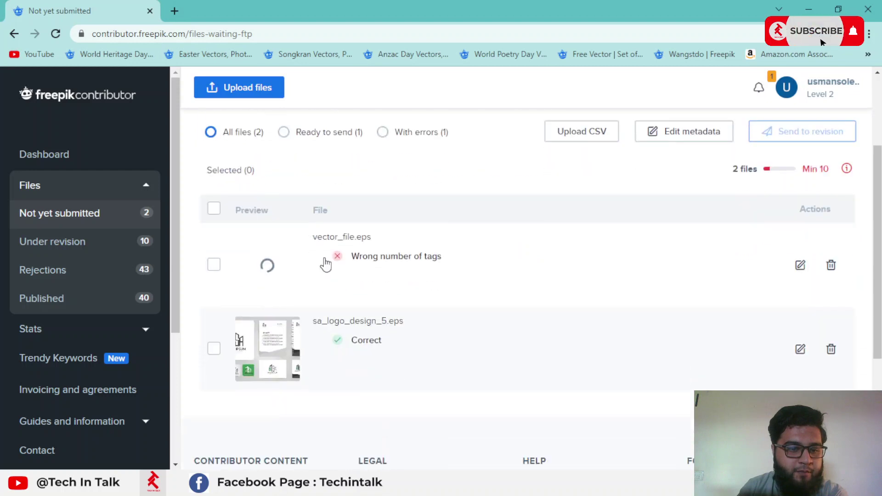
pyautogui.scroll(-2, 325, 265)
pyautogui.scroll(2, 437, 191)
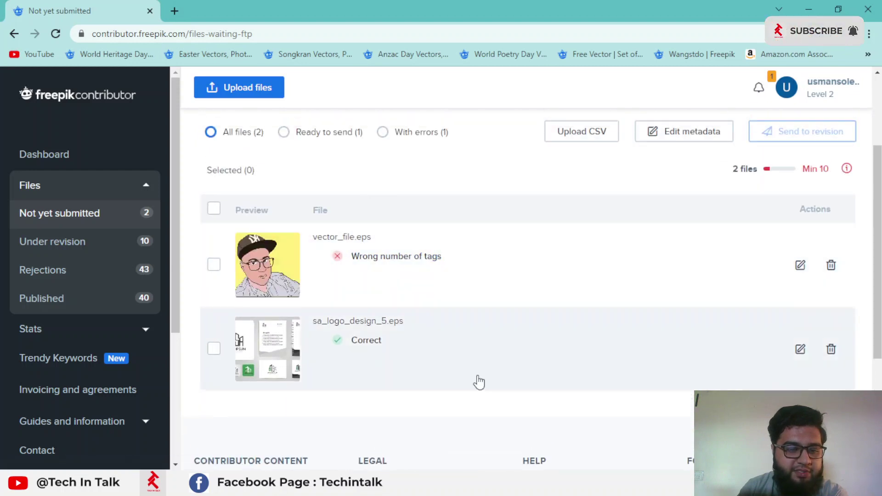
pyautogui.click(647, 144)
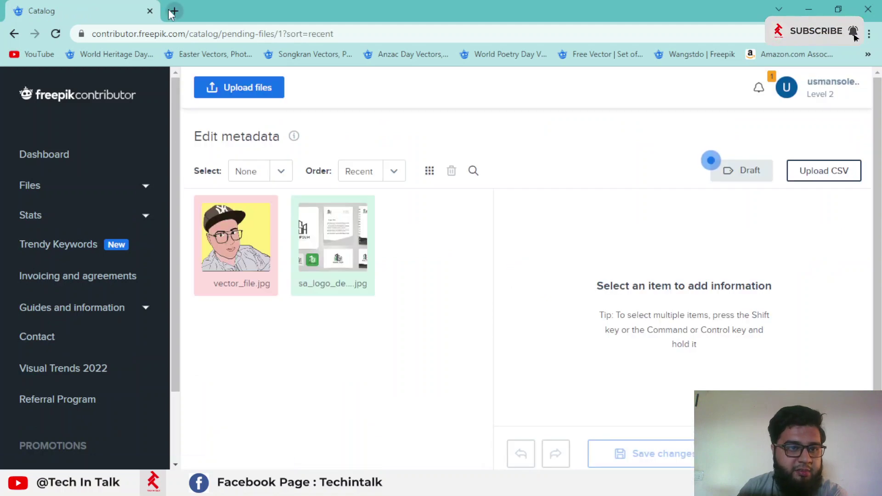
# Open the Freepik site in a new browser tab and search all assets for "vector portrait"
pyautogui.click(174, 11)
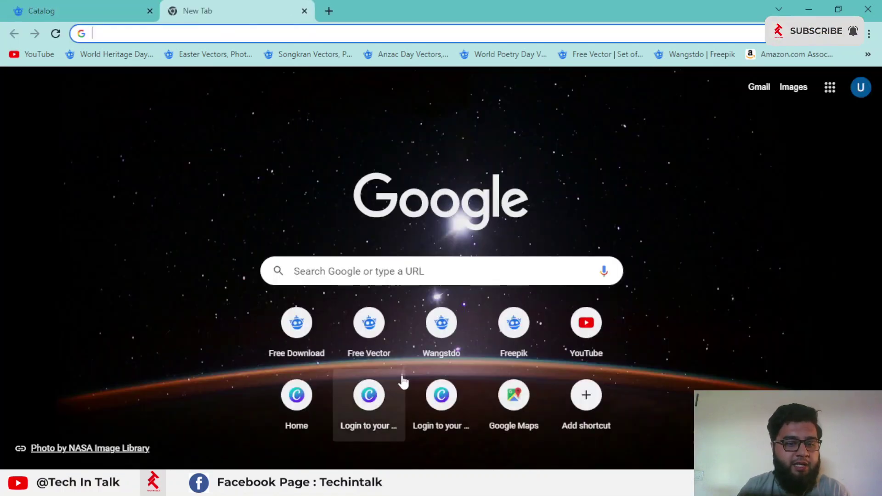
pyautogui.click(498, 330)
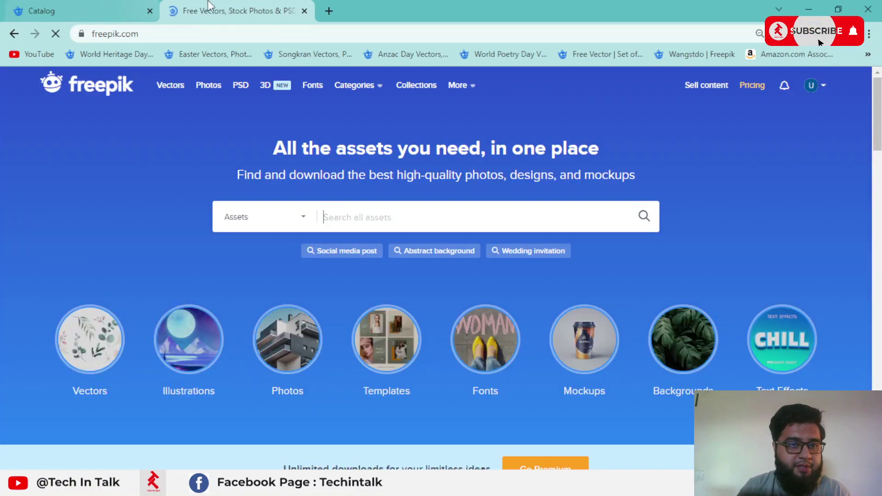
pyautogui.write('vecto')
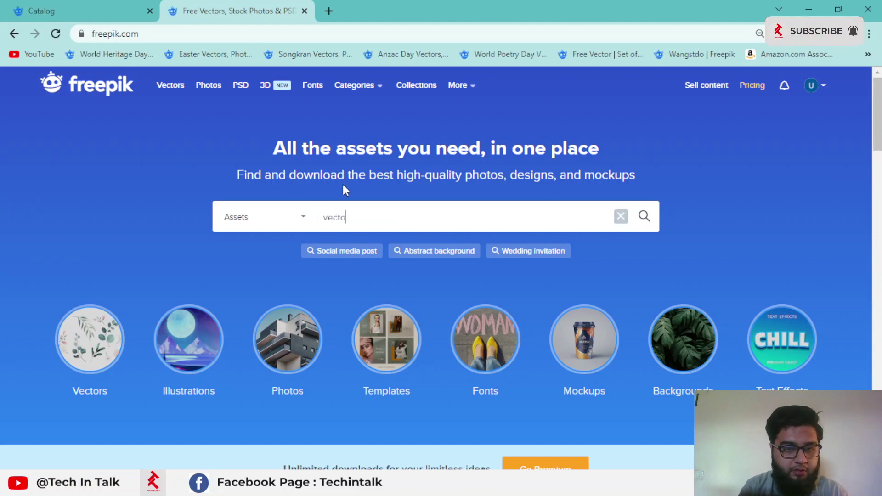
pyautogui.write('r por')
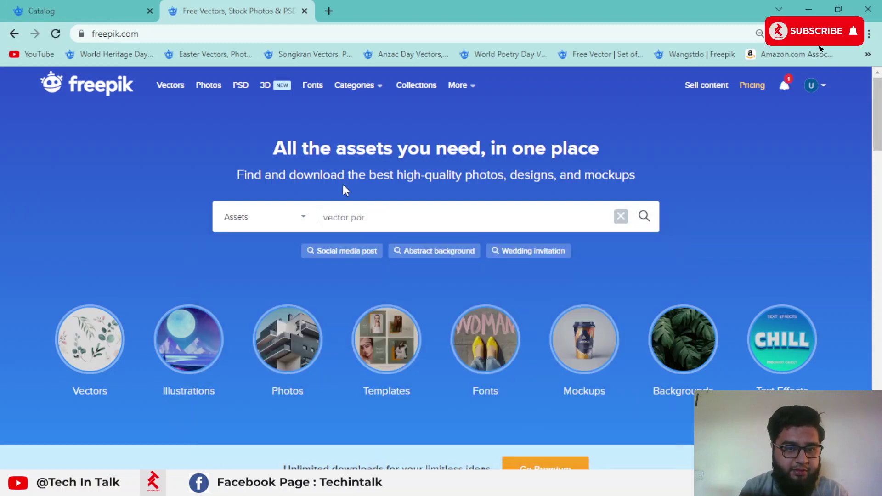
pyautogui.write('trait')
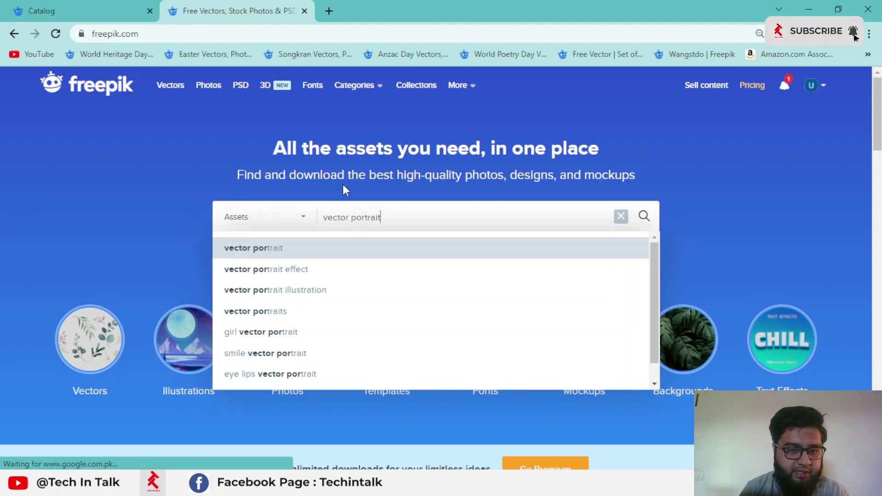
pyautogui.press('Return')
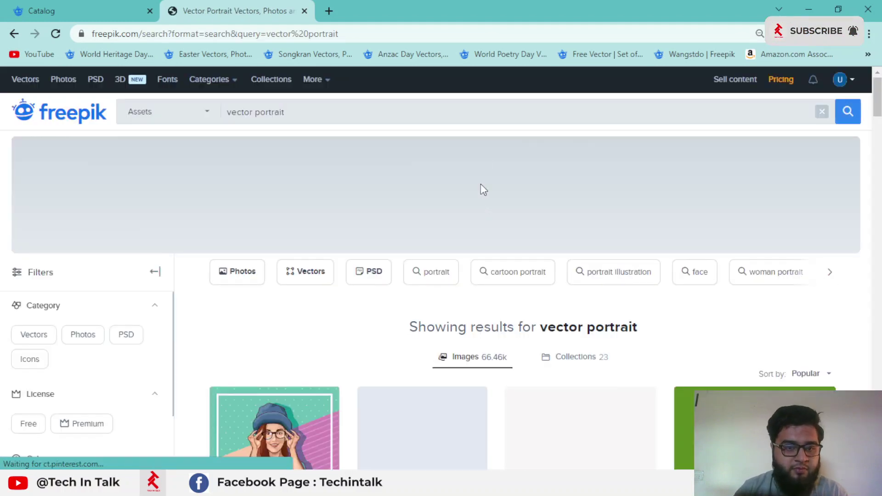
# Examine the first page of vector portrait results for artwork similar to the uploaded portrait
pyautogui.scroll(-3, 355, 240)
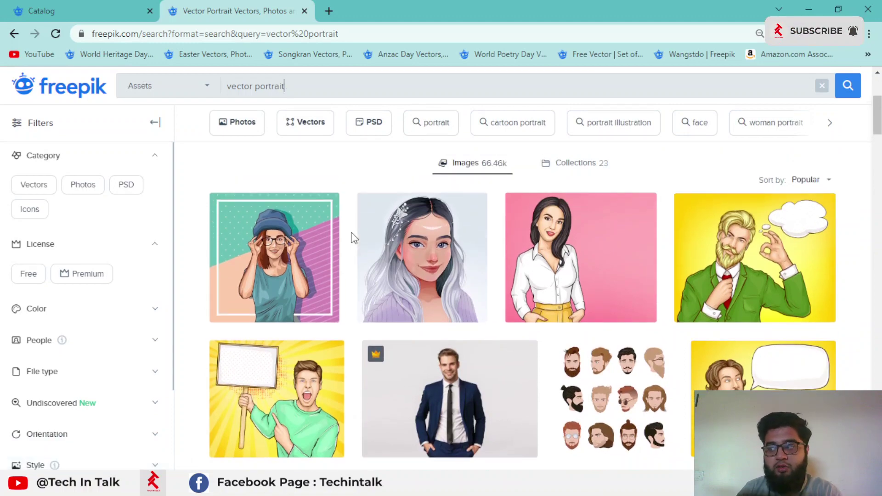
pyautogui.scroll(-4, 354, 238)
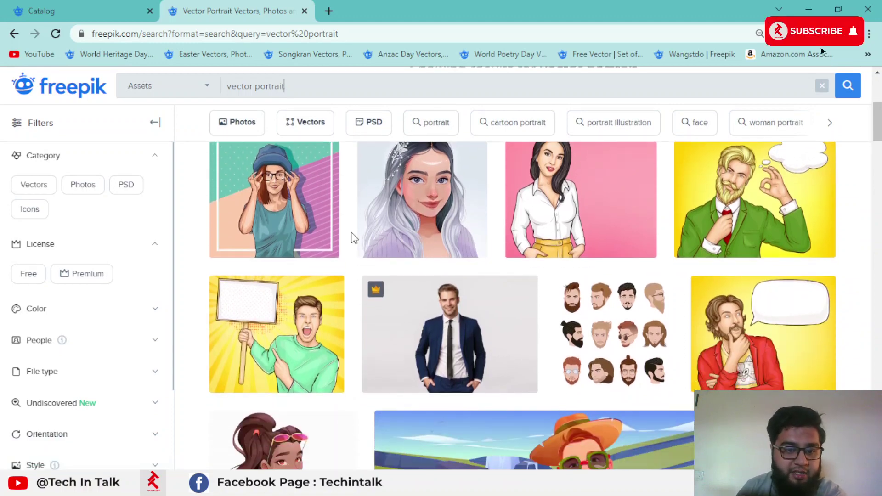
pyautogui.scroll(-8, 355, 241)
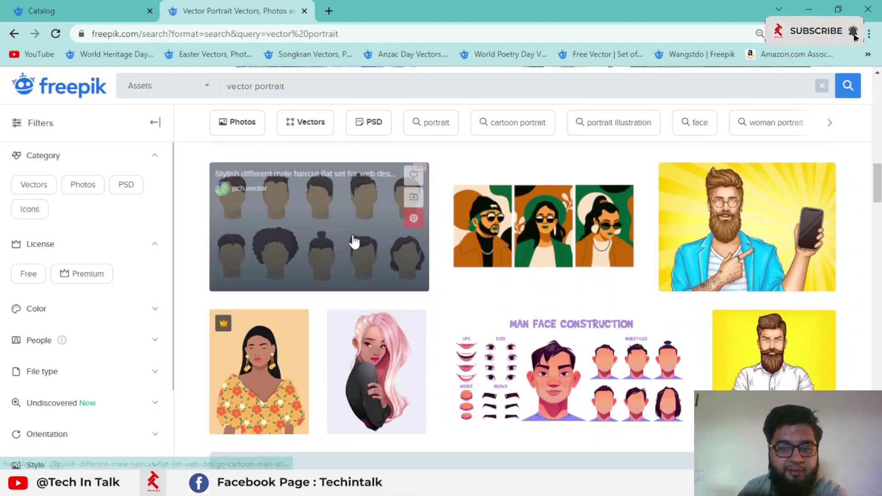
pyautogui.scroll(-3, 354, 240)
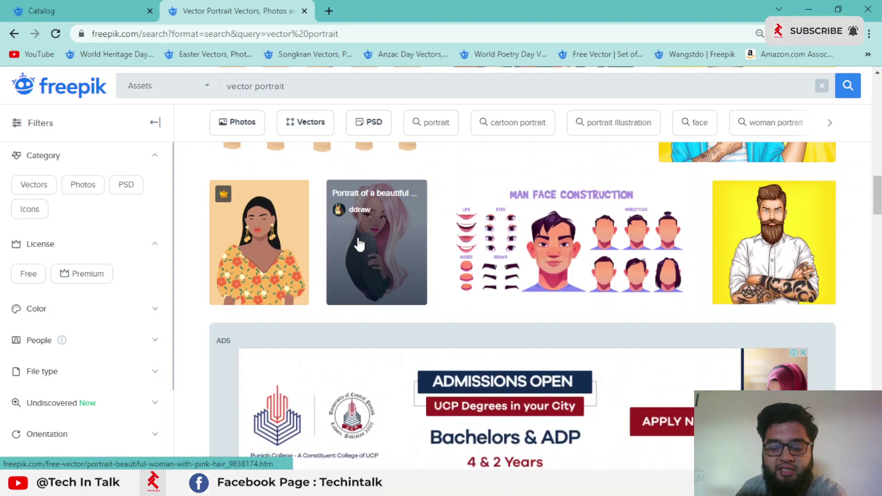
pyautogui.scroll(-7, 358, 244)
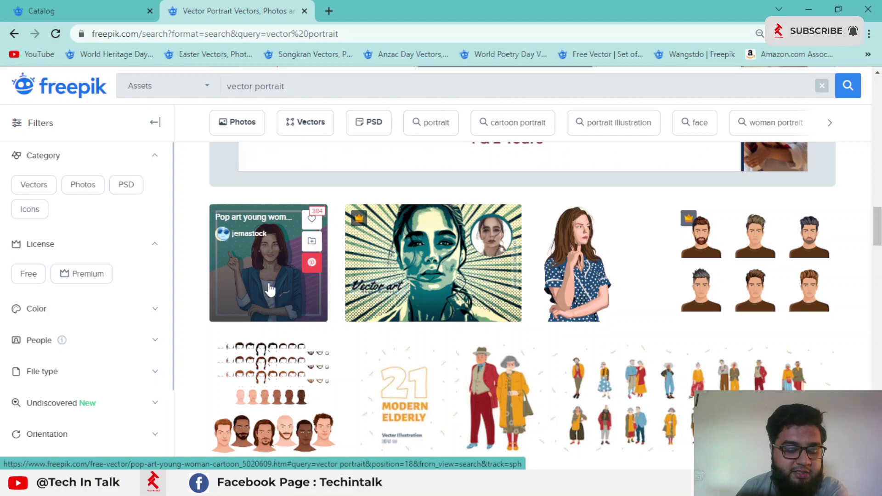
pyautogui.scroll(-10, 338, 301)
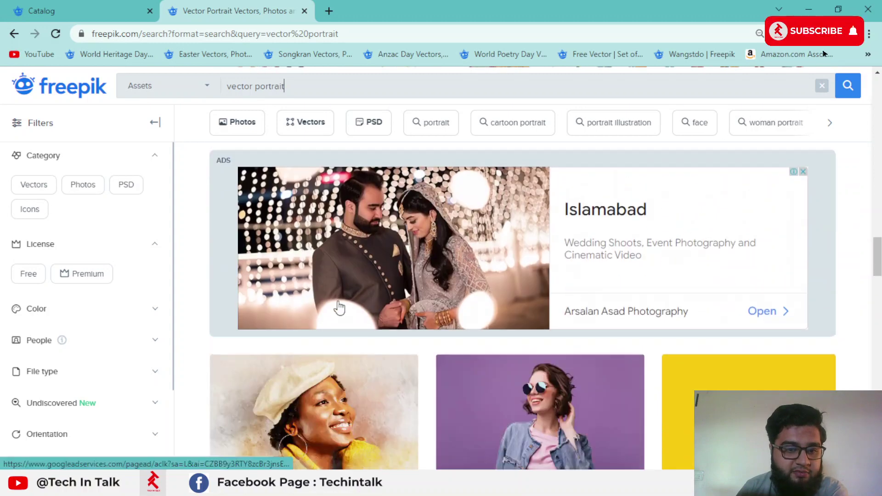
pyautogui.scroll(-9, 337, 307)
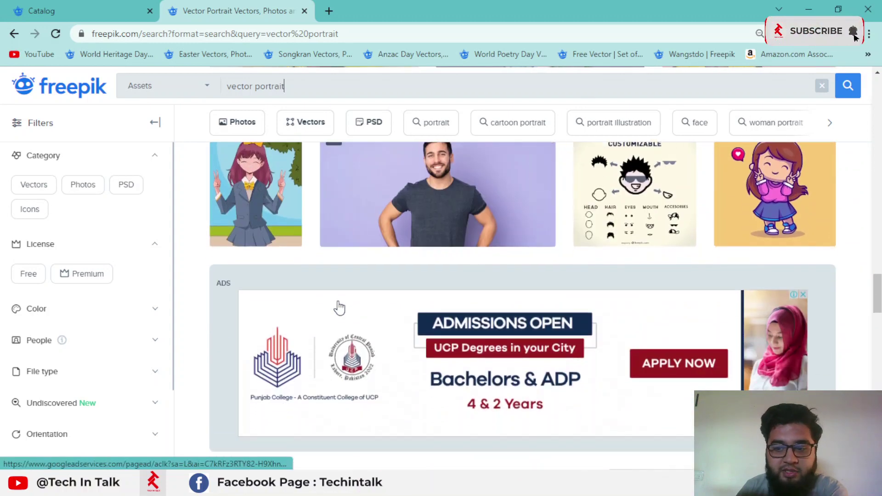
pyautogui.scroll(-4, 406, 308)
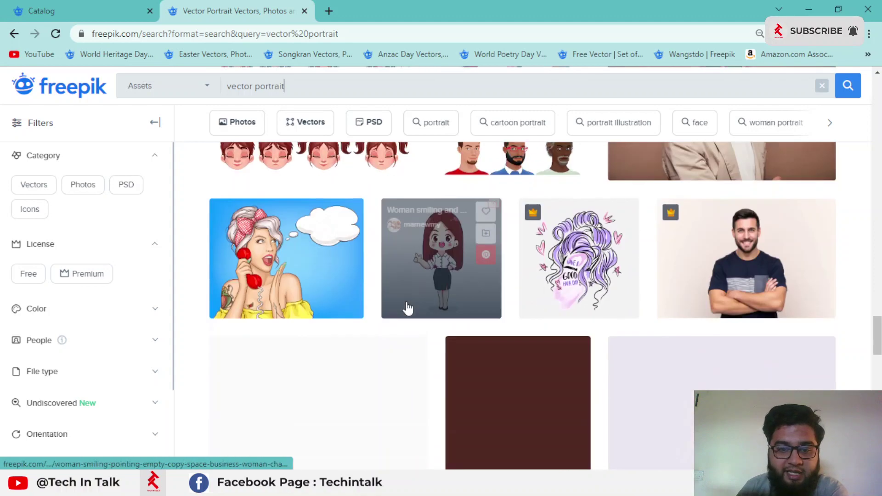
pyautogui.scroll(-1, 406, 285)
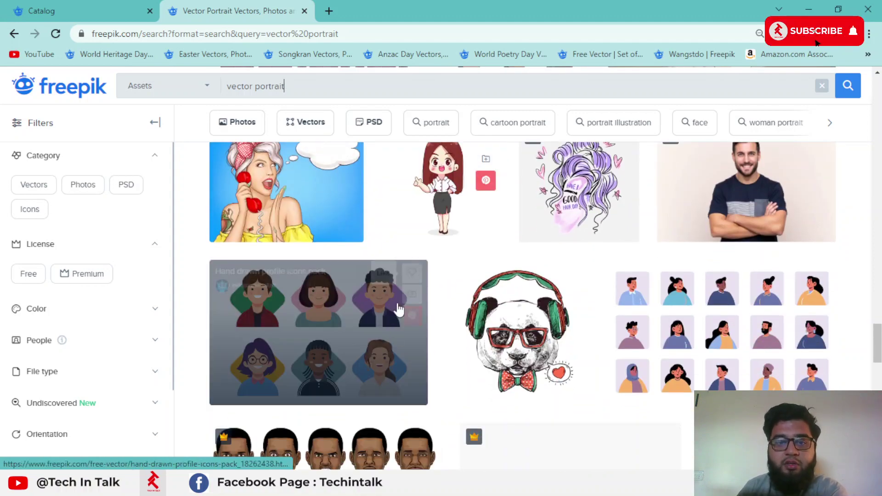
pyautogui.scroll(-4, 427, 313)
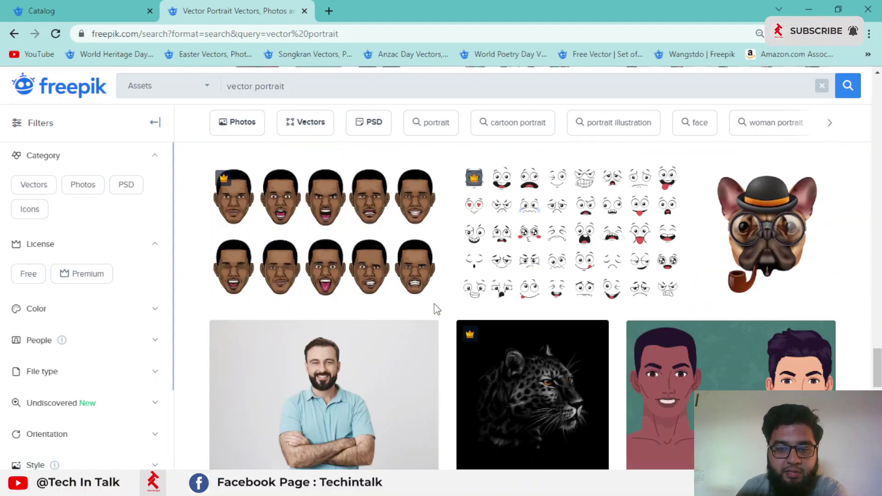
pyautogui.scroll(-4, 436, 309)
pyautogui.scroll(3, 434, 309)
pyautogui.scroll(-7, 434, 309)
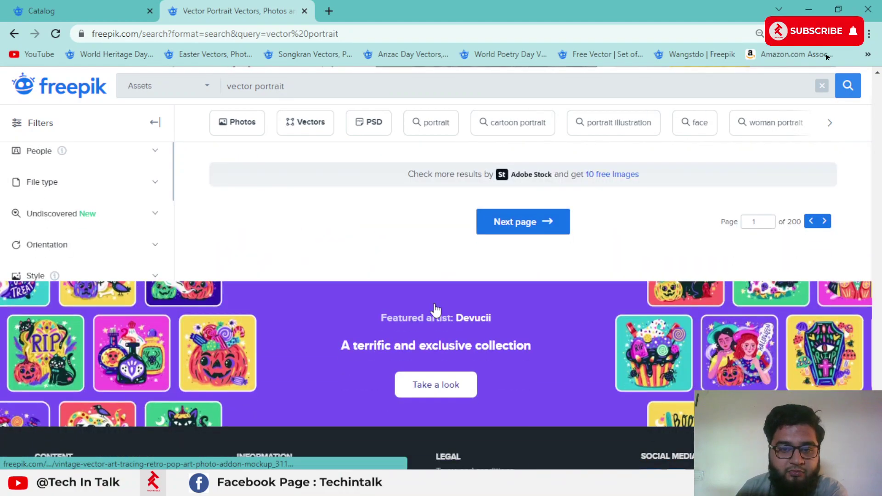
pyautogui.scroll(15, 436, 309)
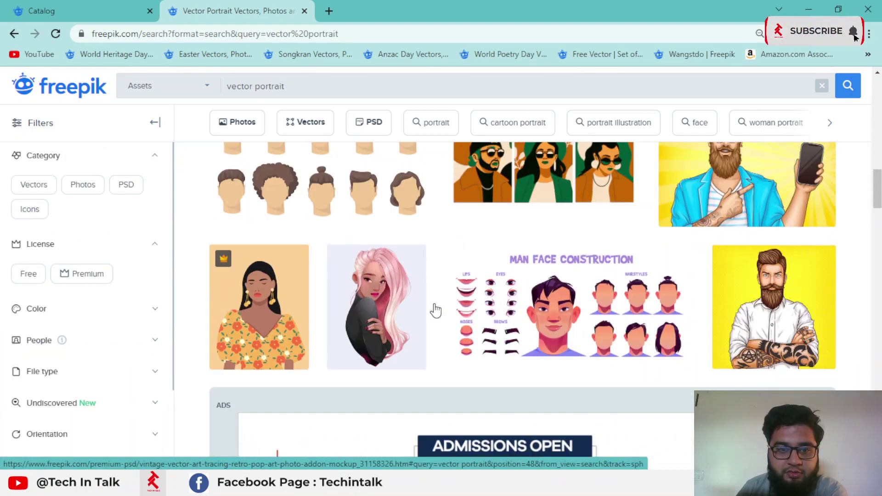
pyautogui.scroll(10, 436, 309)
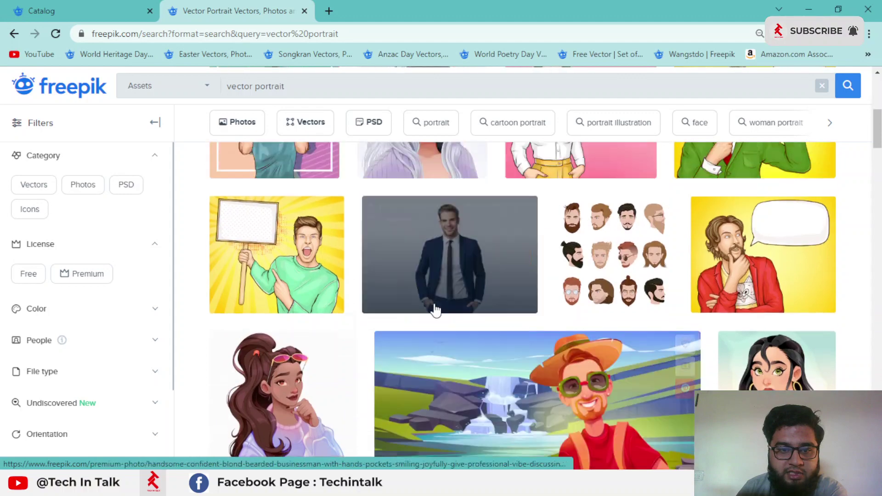
pyautogui.scroll(5, 435, 309)
pyautogui.scroll(-1, 435, 309)
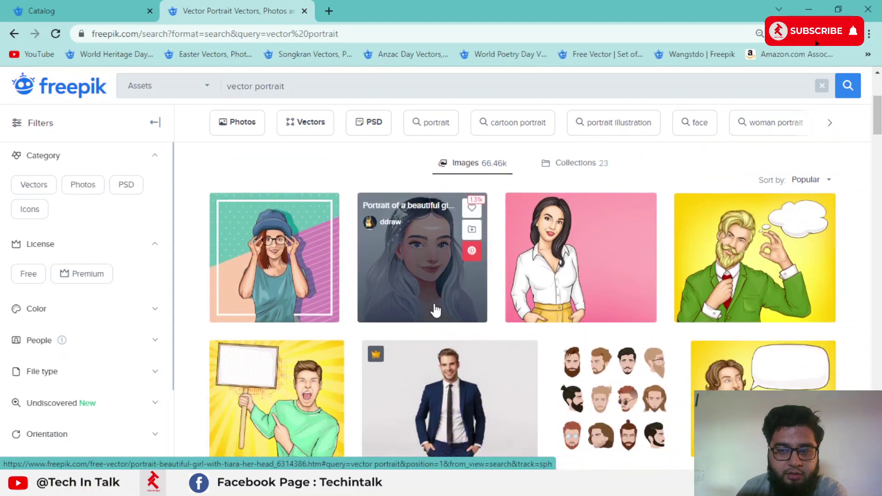
pyautogui.scroll(-15, 523, 276)
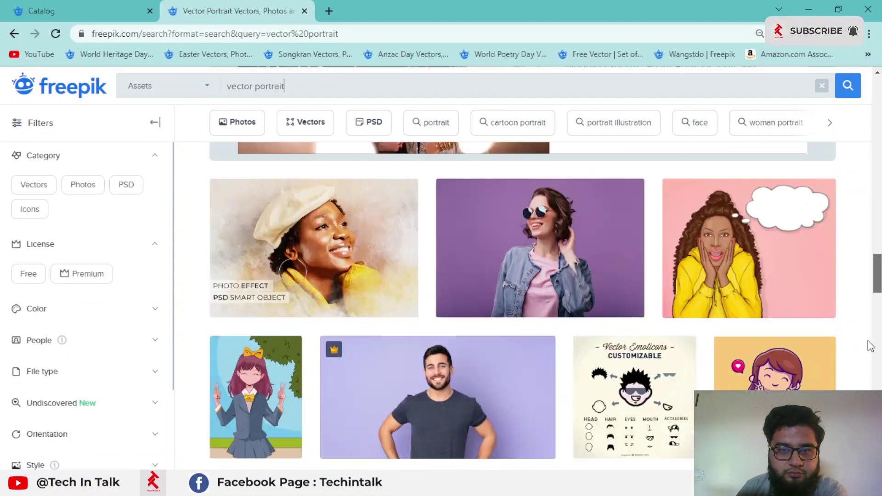
# Go to the second page of vector portrait results and look through it for a comparable illustration
pyautogui.click(525, 189)
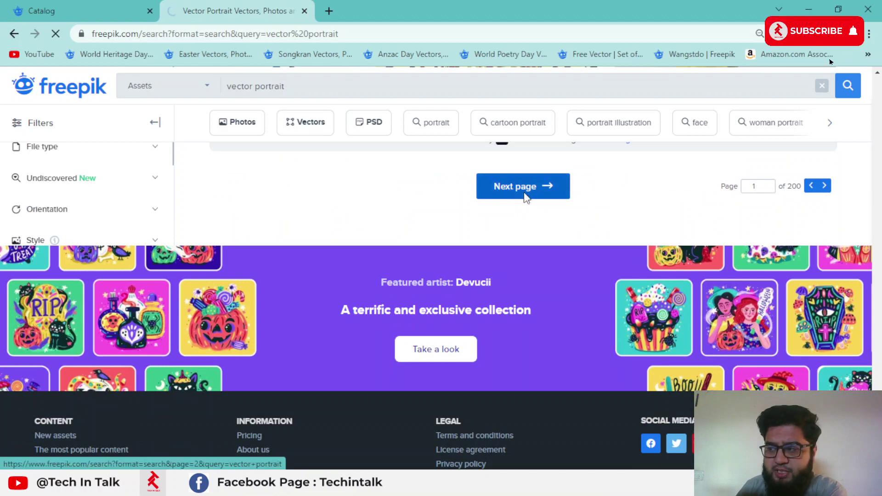
pyautogui.scroll(-3, 335, 247)
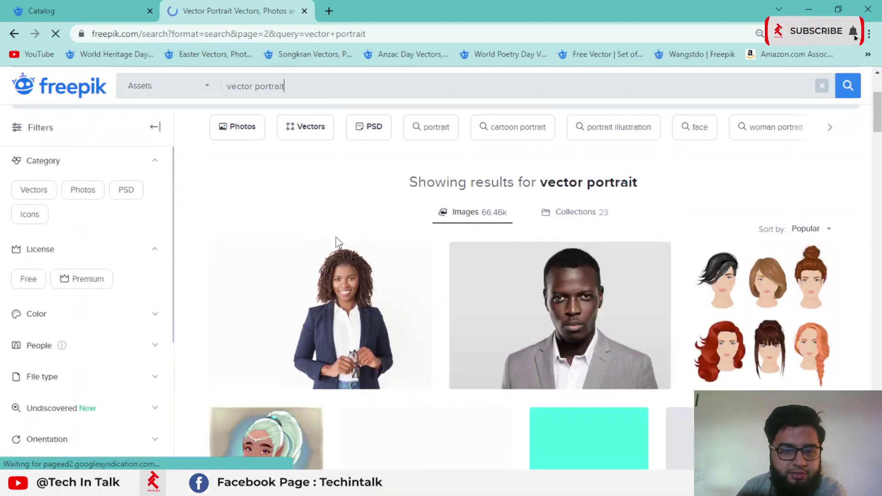
pyautogui.scroll(-2, 337, 242)
pyautogui.scroll(-6, 337, 240)
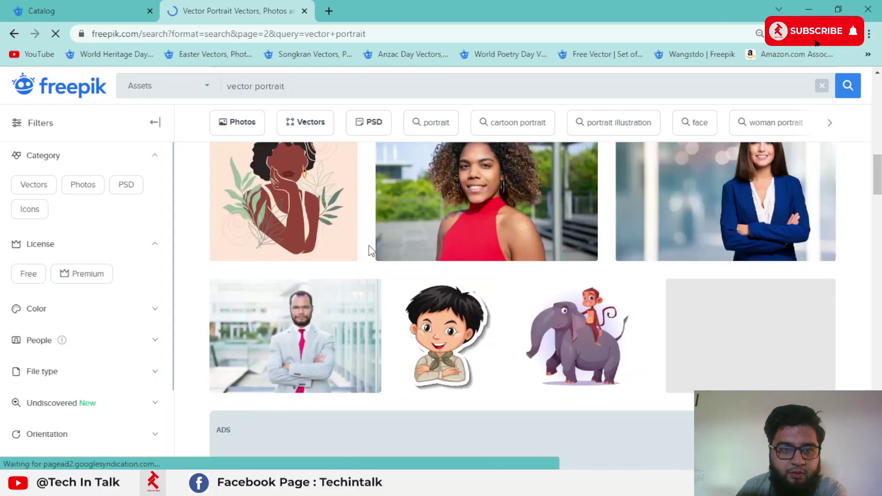
pyautogui.scroll(-5, 370, 251)
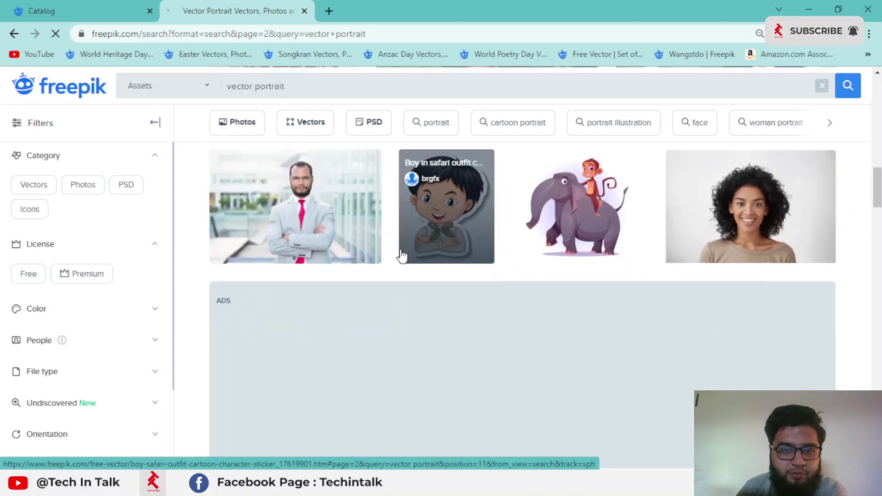
pyautogui.scroll(-6, 394, 260)
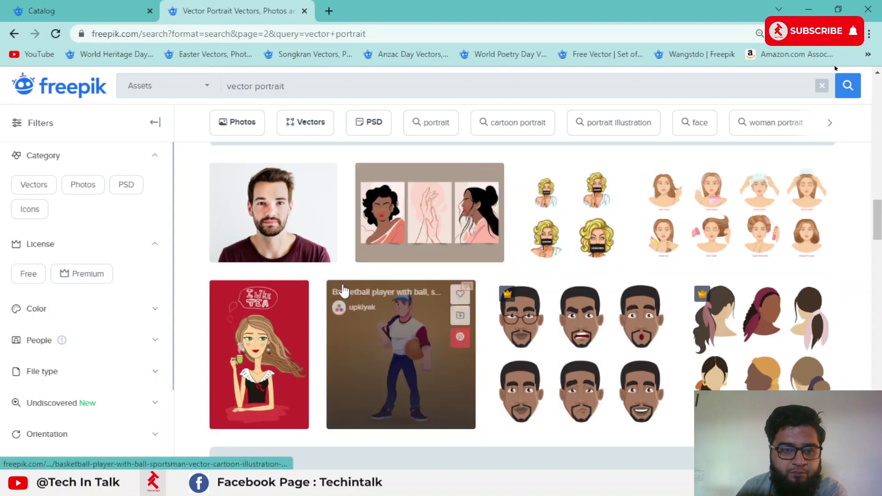
pyautogui.scroll(-6, 345, 271)
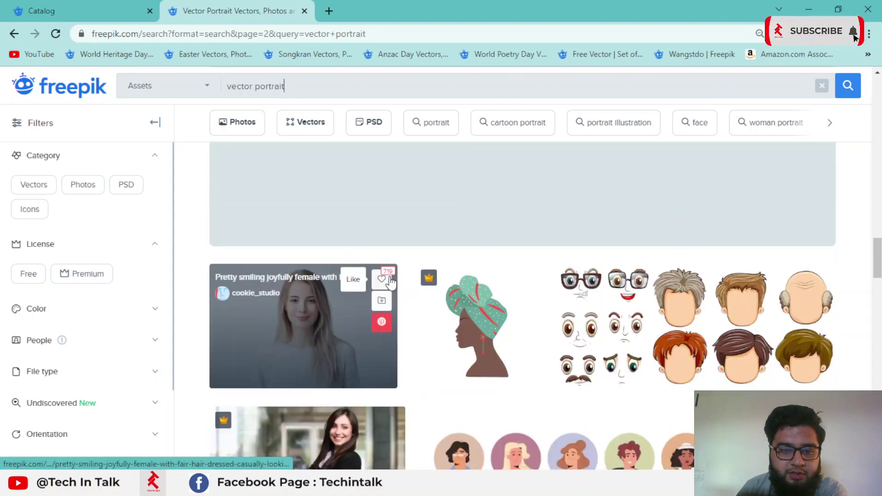
pyautogui.scroll(-9, 395, 282)
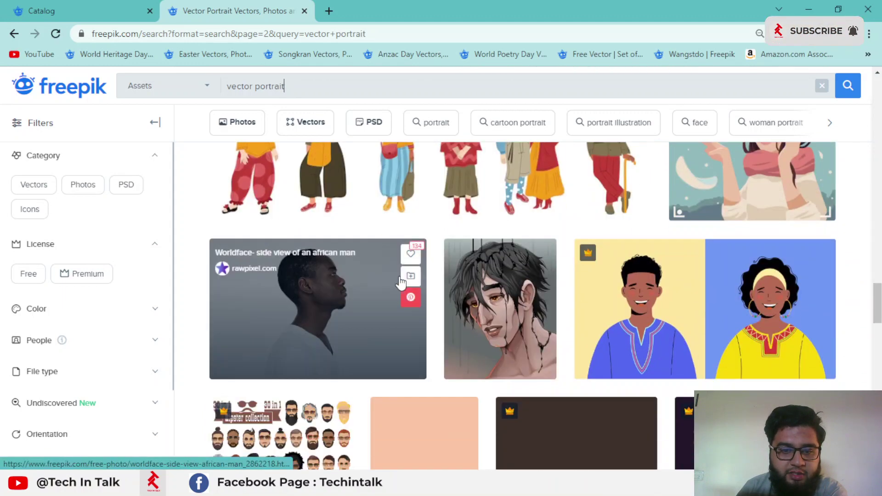
pyautogui.scroll(-7, 408, 282)
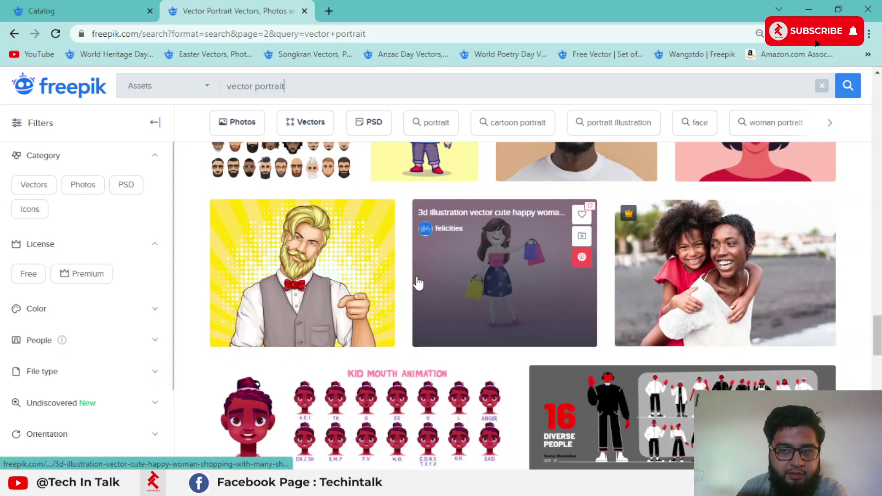
# Open the flat pink and red portrait of a short-haired woman and show its title and related tags
pyautogui.scroll(1, 418, 282)
pyautogui.click(723, 235)
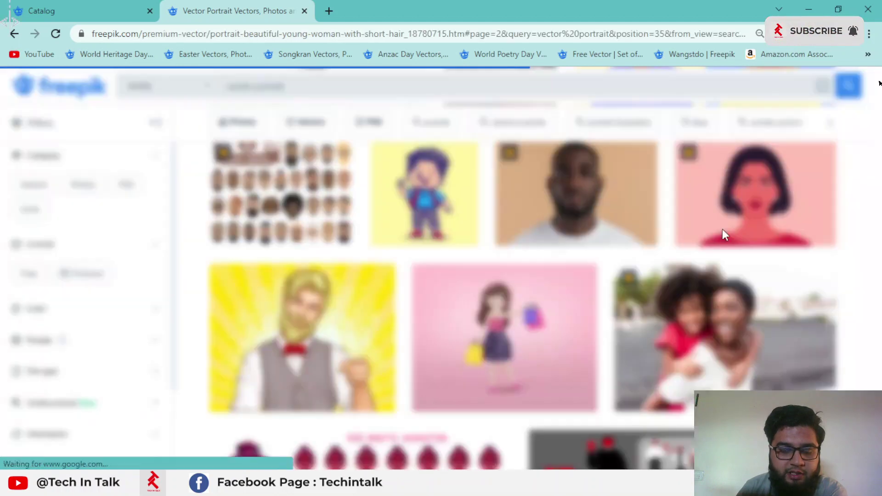
pyautogui.scroll(-1, 339, 276)
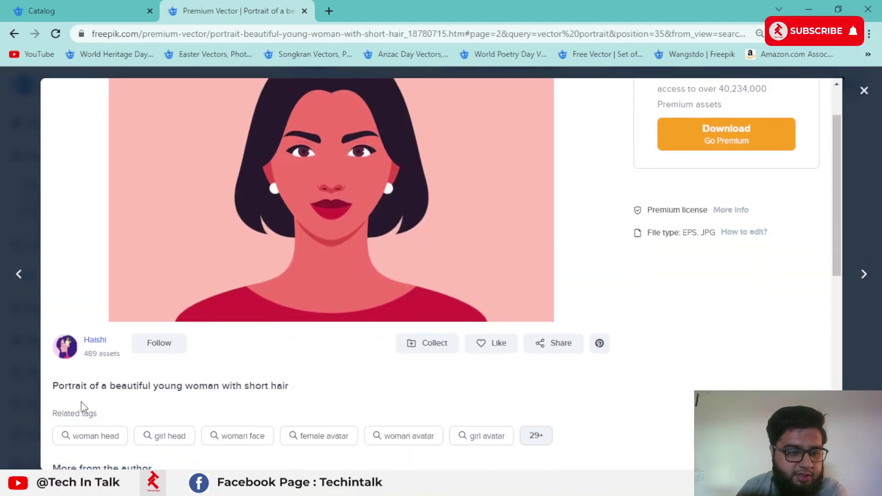
# Copy the reference asset's title, "Portrait of a beautiful young woman with short hair", into the Title of vector_file.jpg in the contributor catalog
pyautogui.moveTo(53, 390); pyautogui.dragTo(175, 395)
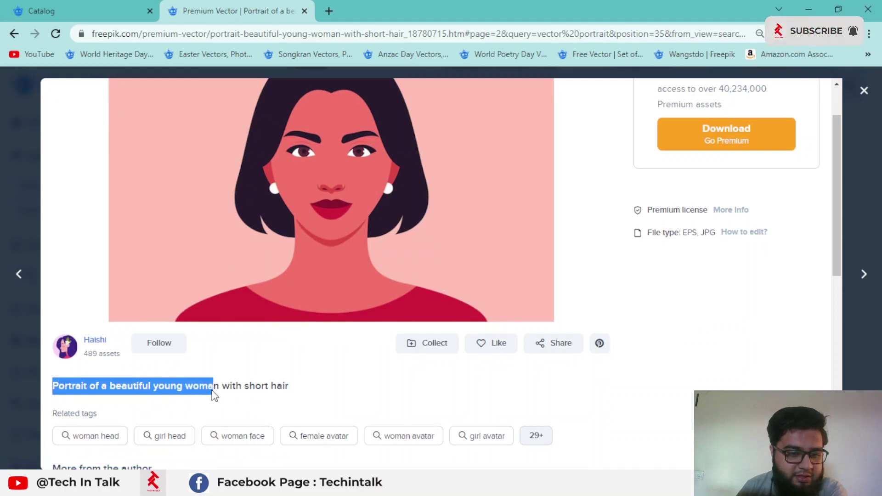
pyautogui.moveTo(294, 396); pyautogui.dragTo(296, 396)
pyautogui.hotkey('ctrl', 'c')
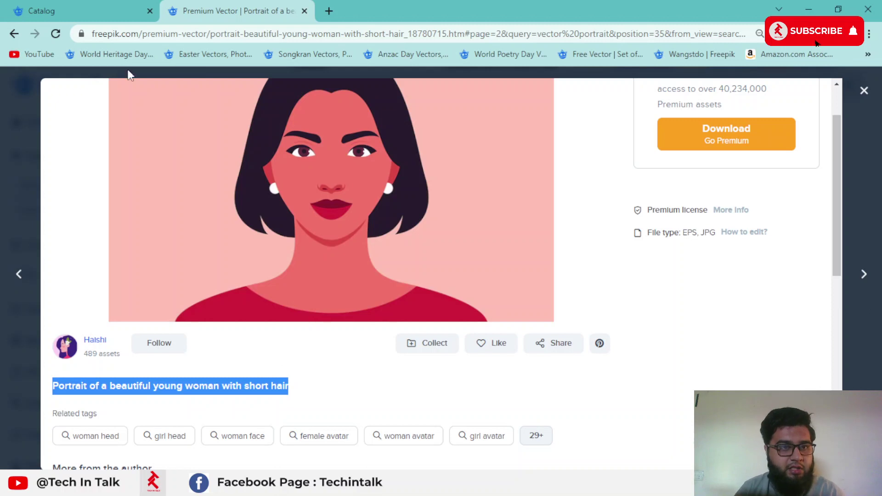
pyautogui.click(90, 6)
pyautogui.click(255, 267)
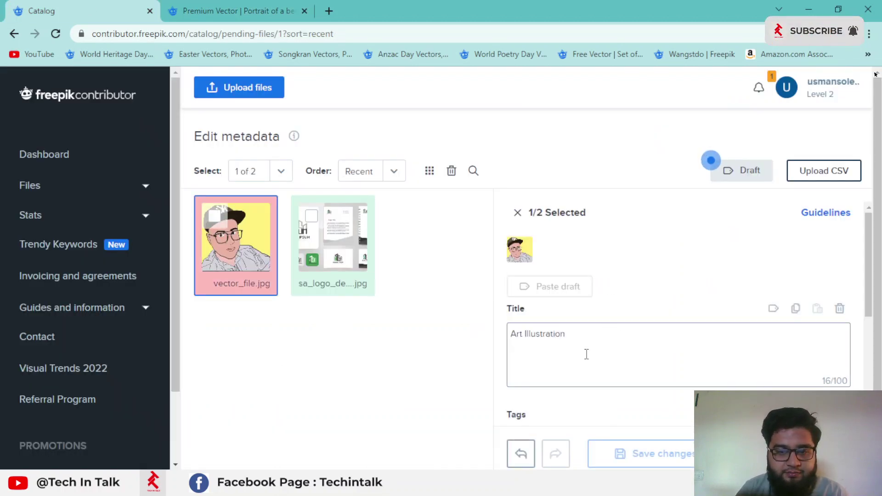
pyautogui.hotkey('ctrl', 'v')
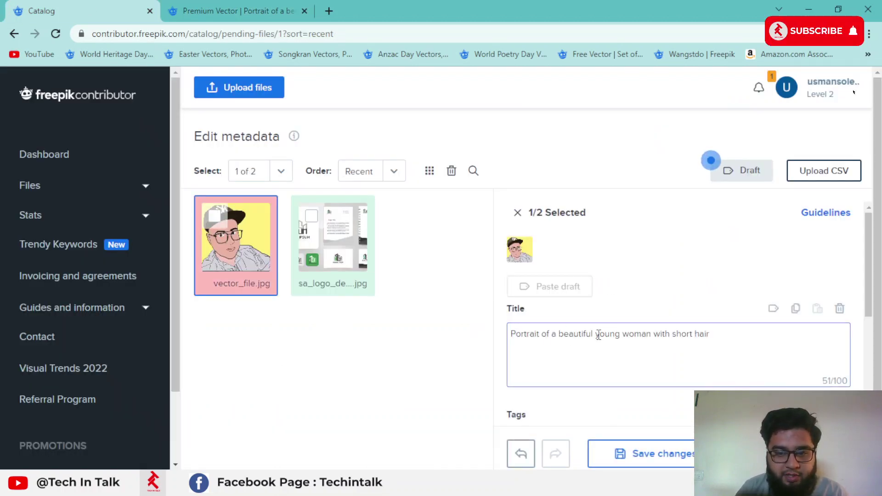
# Reword the title of vector_file.jpg to "Portrait of a beautiful young boy with cap, vector template"
pyautogui.moveTo(622, 334); pyautogui.dragTo(660, 335)
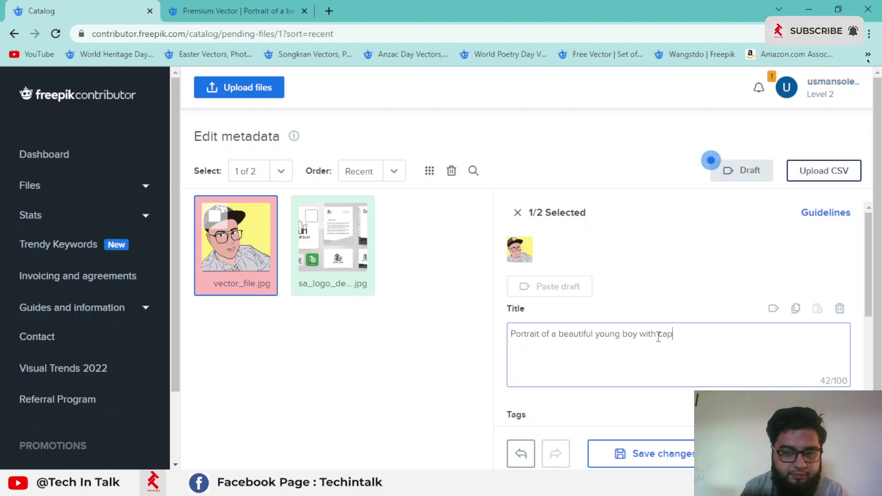
pyautogui.write('.')
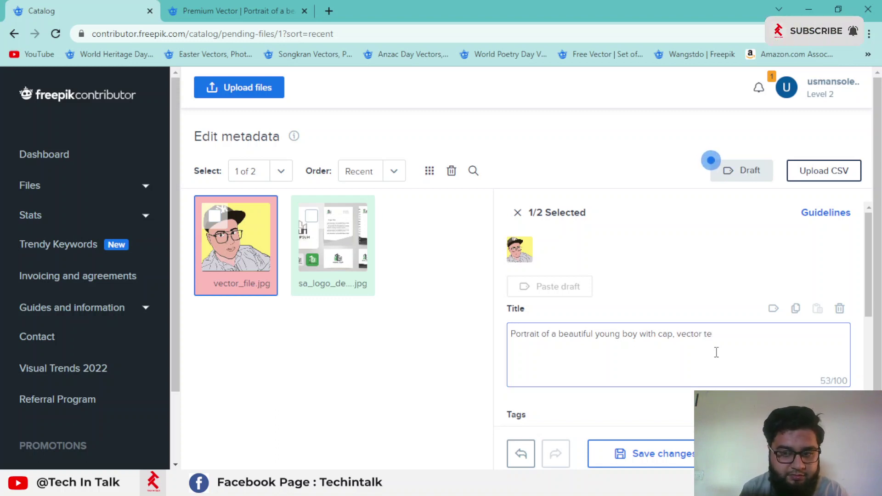
pyautogui.write(' vector template')
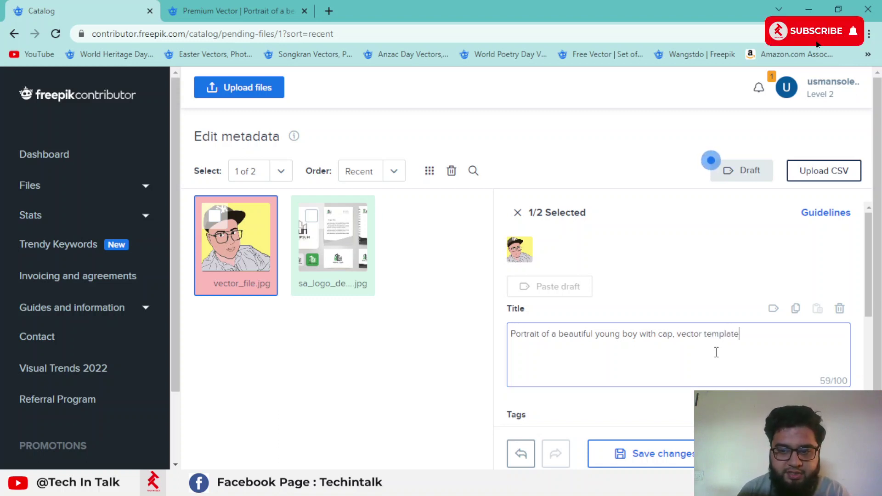
pyautogui.scroll(-3, 745, 356)
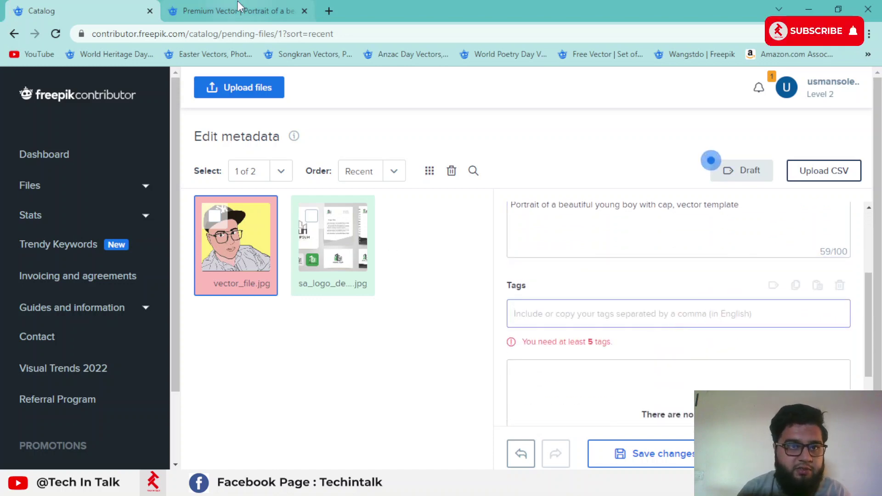
# Close the reference asset page and open the bookmarked Microstock keyword tool in the other browser window
pyautogui.click(310, 15)
pyautogui.scroll(-4, 239, 281)
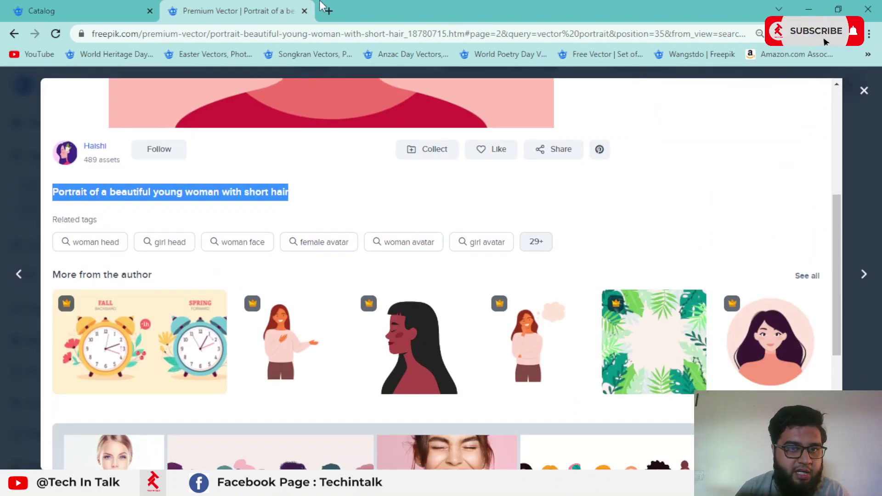
pyautogui.hotkey('ctrl', 't')
pyautogui.click(304, 10)
pyautogui.click(123, 5)
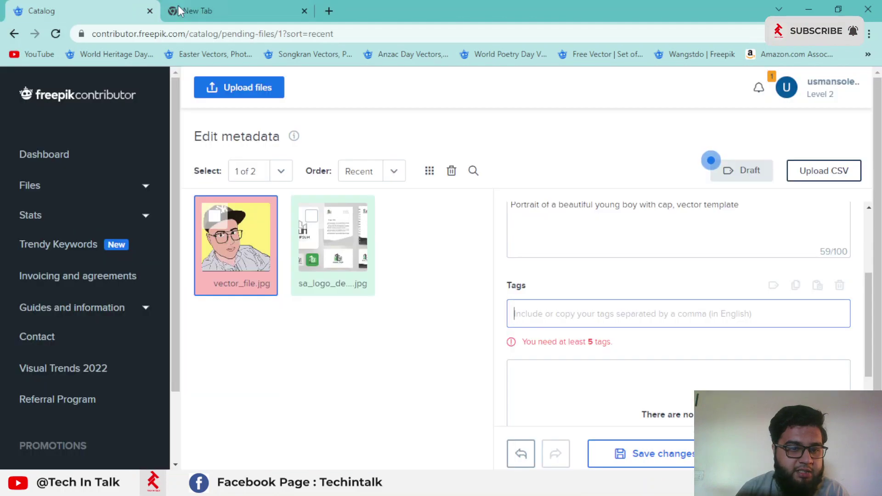
pyautogui.click(251, 5)
pyautogui.click(356, 483)
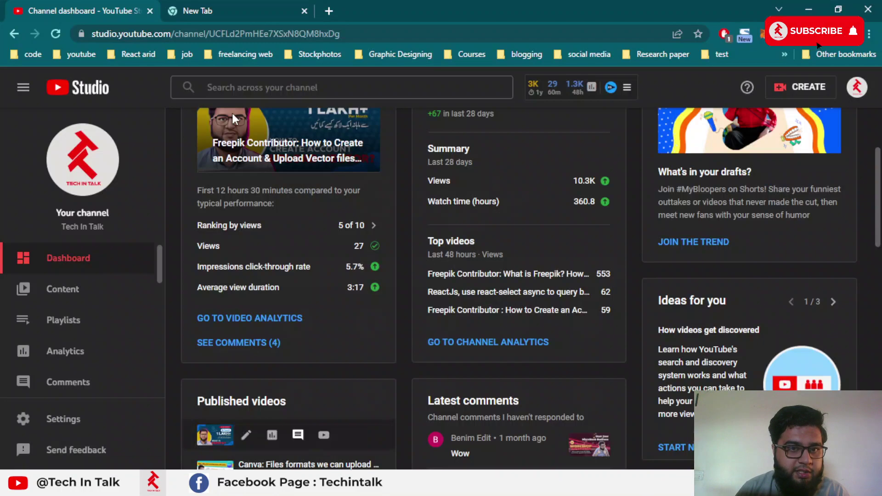
pyautogui.click(323, 50)
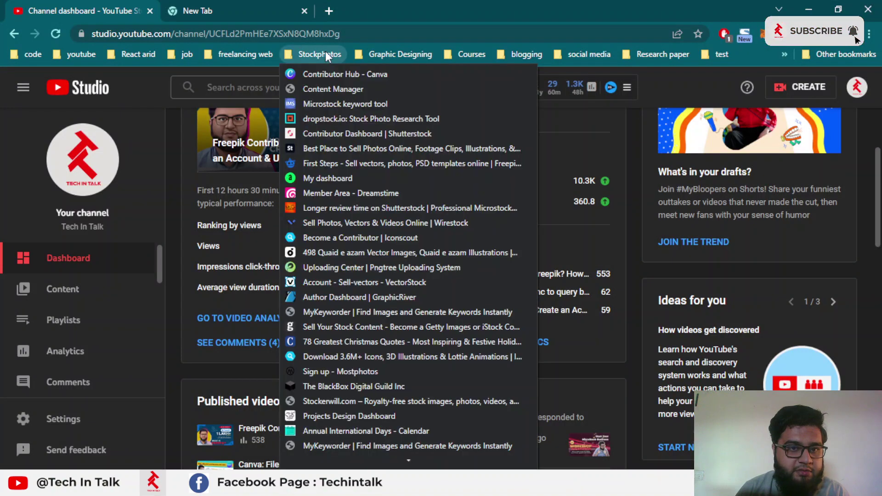
pyautogui.click(327, 106)
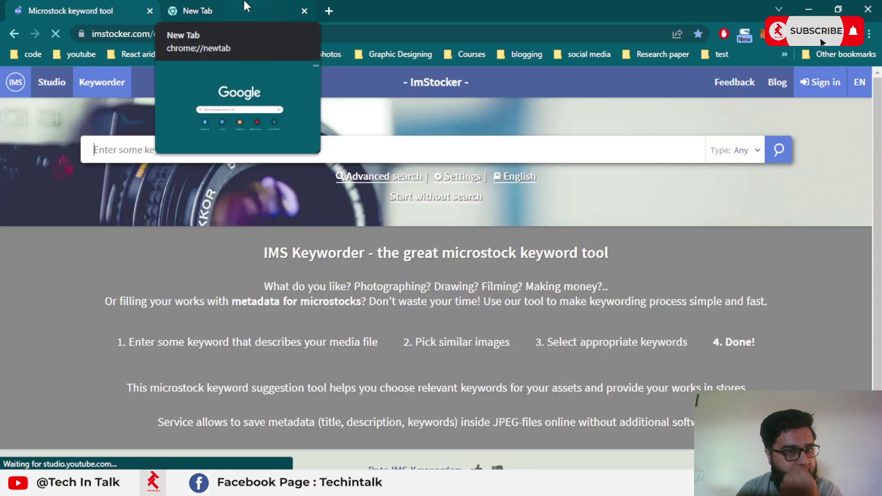
# Search the IMS Keyworder for illustrations matching "vector portrait"
pyautogui.click(314, 149)
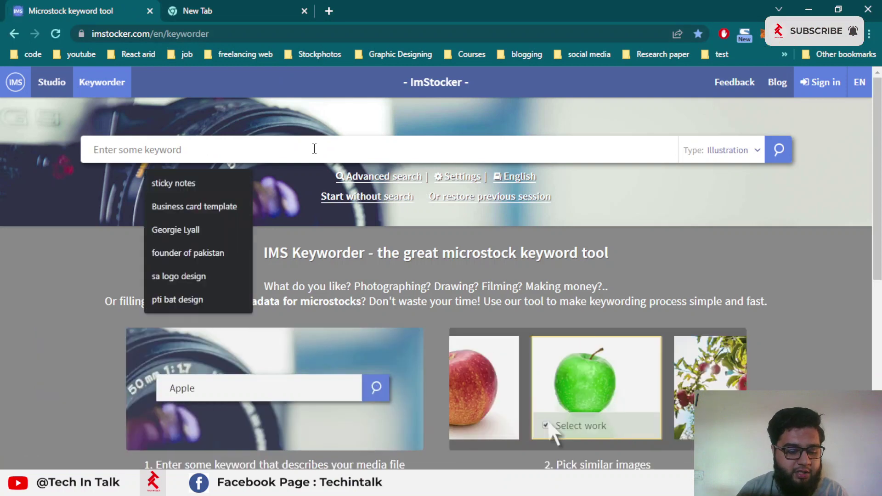
pyautogui.write('vector ')
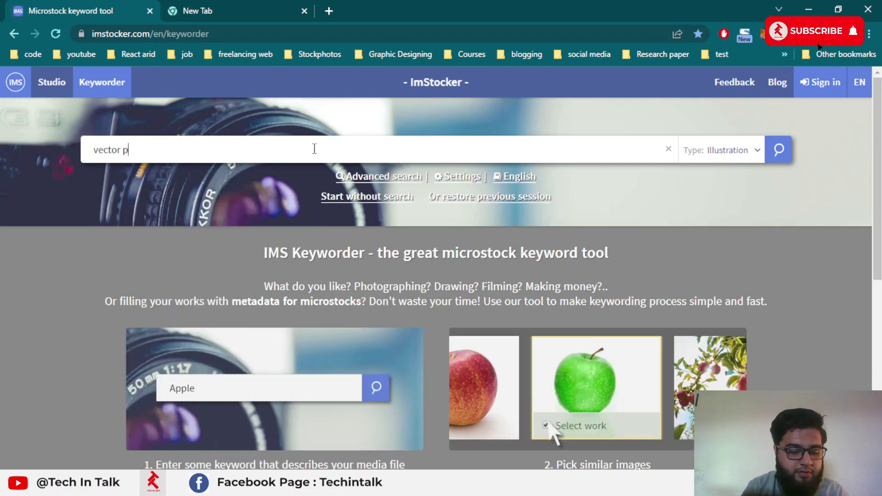
pyautogui.write('portra')
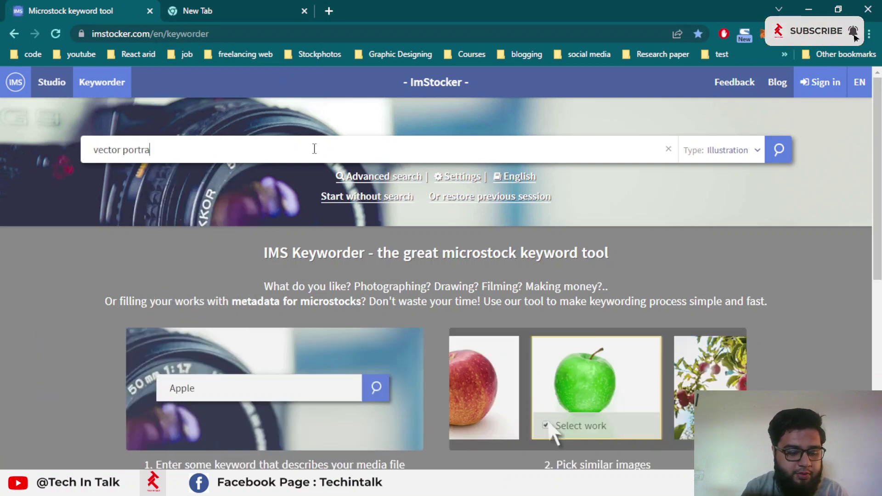
pyautogui.write('ir')
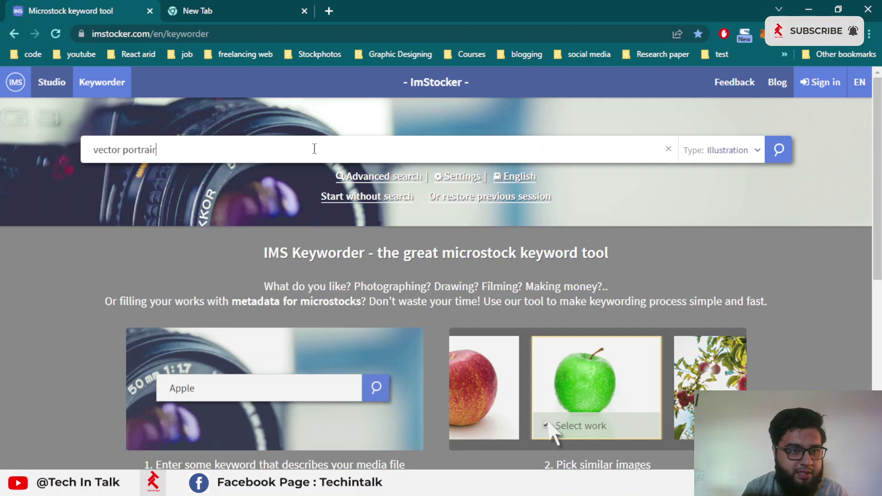
pyautogui.press('BackSpace')
pyautogui.write('t')
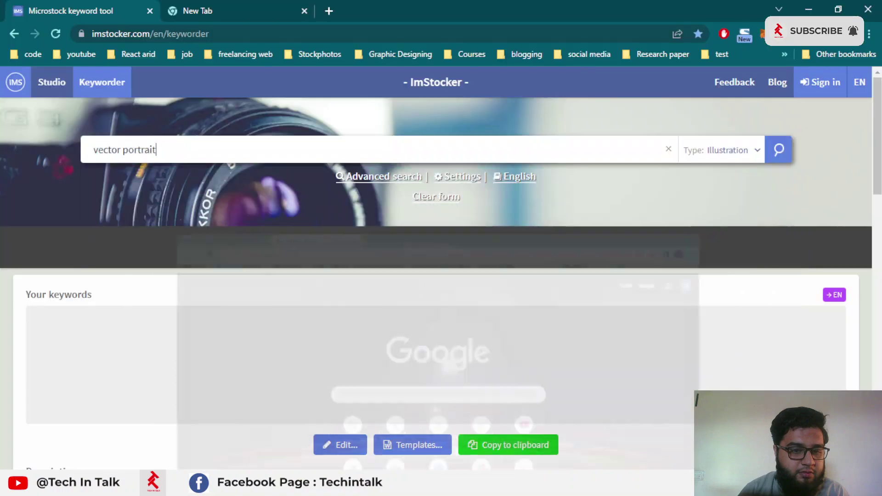
pyautogui.press('Return')
pyautogui.click(777, 152)
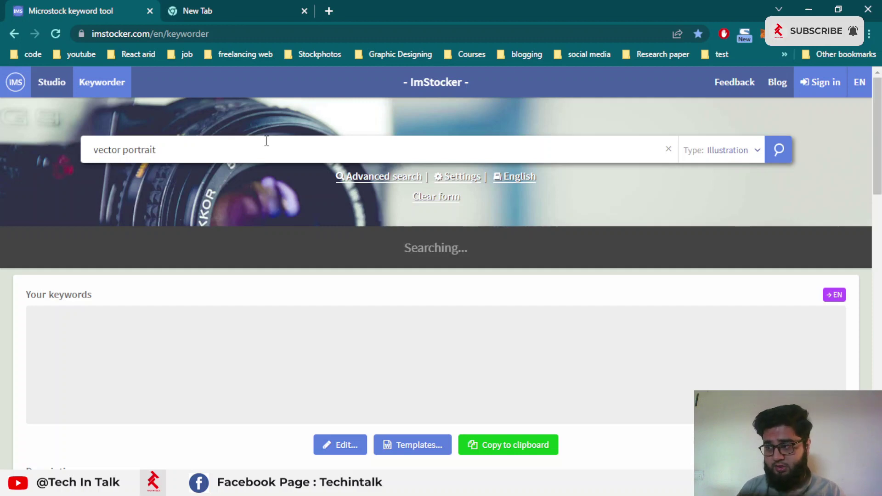
# Examine the "vector portrait" results for works similar to the uploaded portrait of a boy with a cap
pyautogui.scroll(-2, 268, 152)
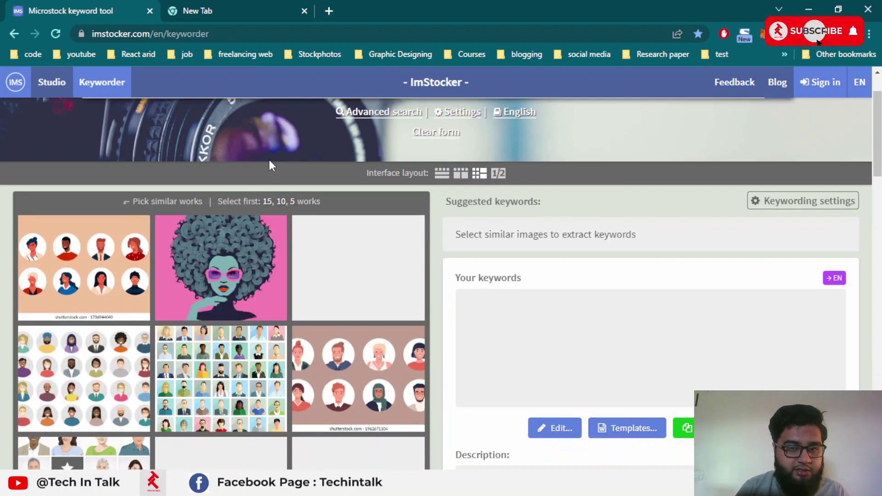
pyautogui.scroll(1, 271, 165)
pyautogui.scroll(-6, 289, 166)
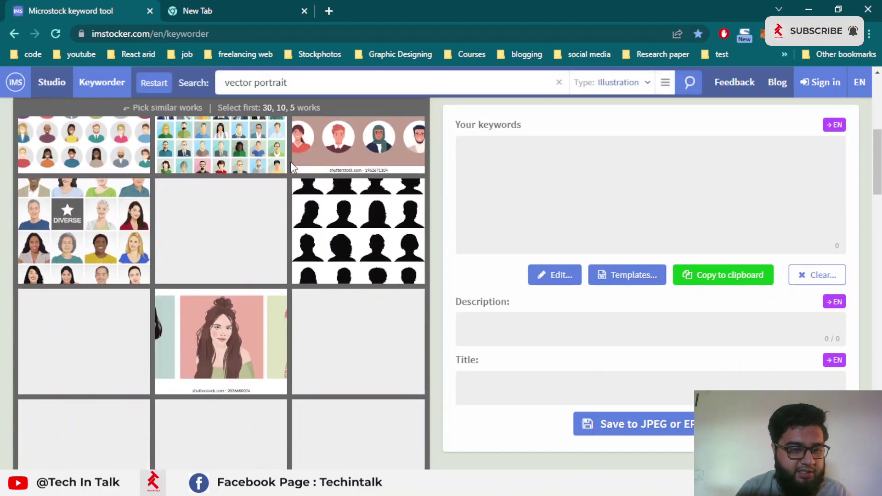
pyautogui.scroll(-4, 321, 179)
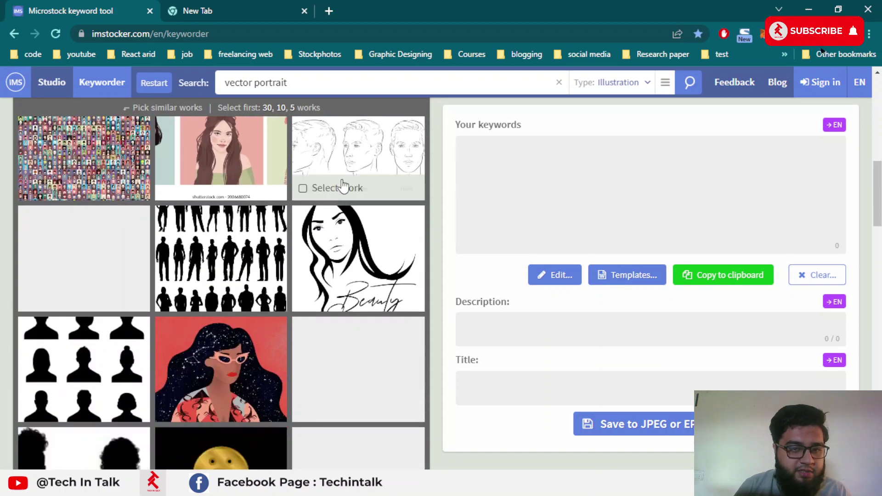
pyautogui.scroll(-5, 342, 186)
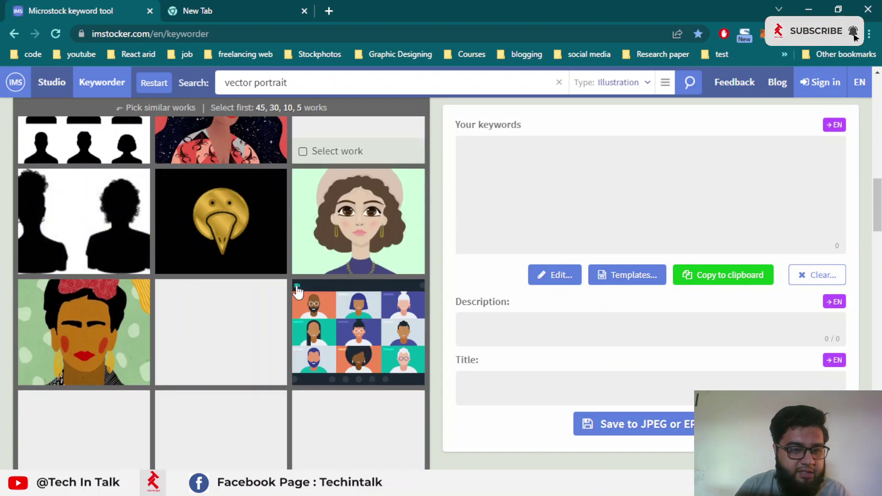
pyautogui.scroll(-3, 296, 291)
pyautogui.scroll(10, 298, 290)
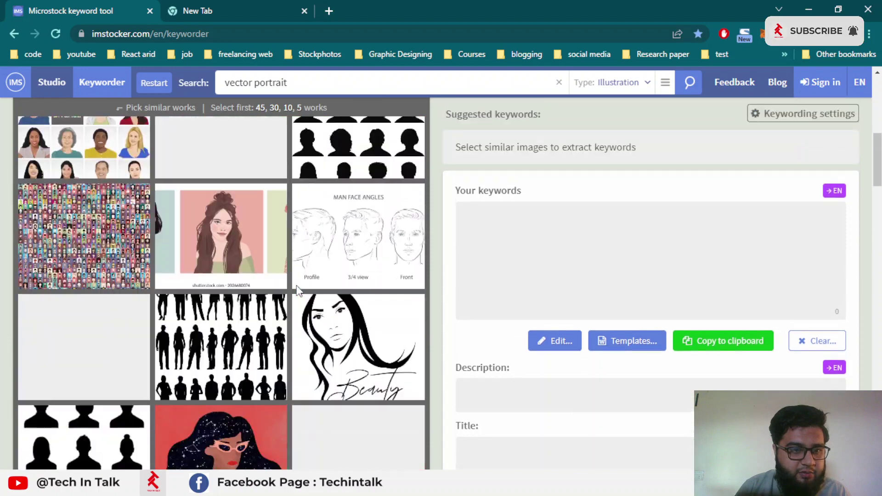
pyautogui.scroll(2, 297, 291)
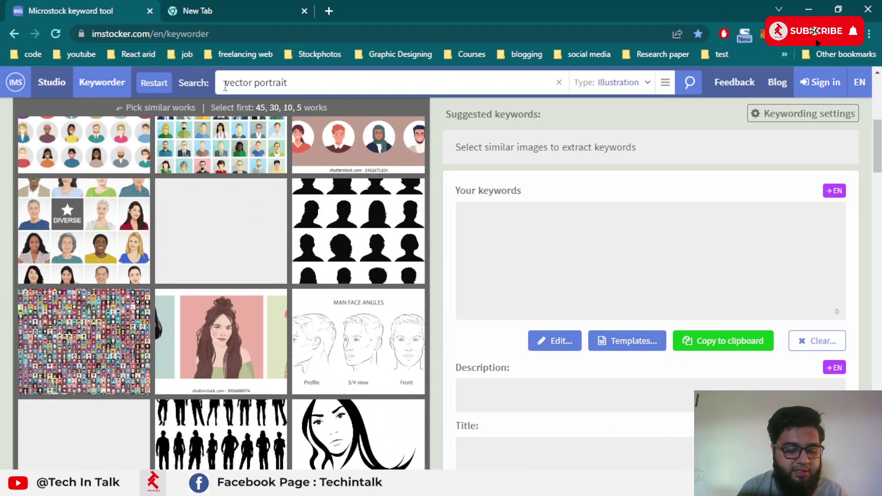
# Refine the keyword tool search to "boy vector portrait"
pyautogui.press('Return')
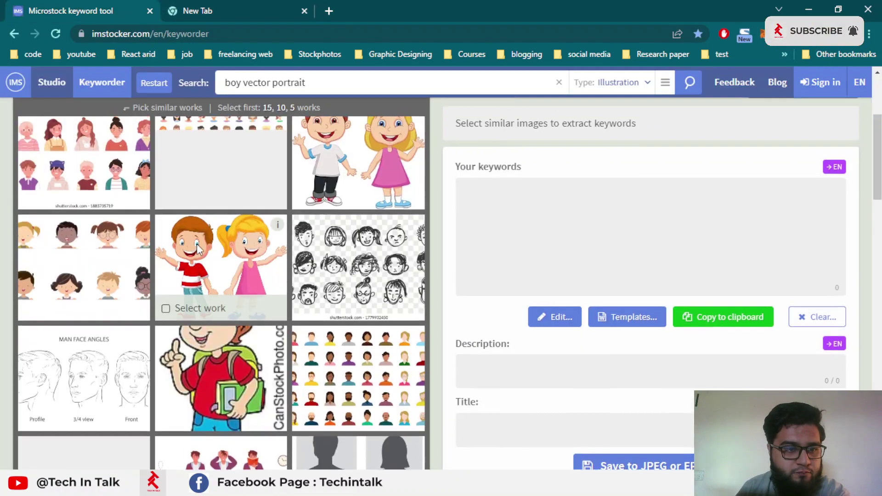
pyautogui.scroll(2, 196, 249)
pyautogui.scroll(-2, 202, 253)
# Select five similar works: the waving boy and girl, white-shirted boy, row of busts, boy on blue background, and worker in overalls
pyautogui.click(205, 253)
pyautogui.scroll(-2, 208, 253)
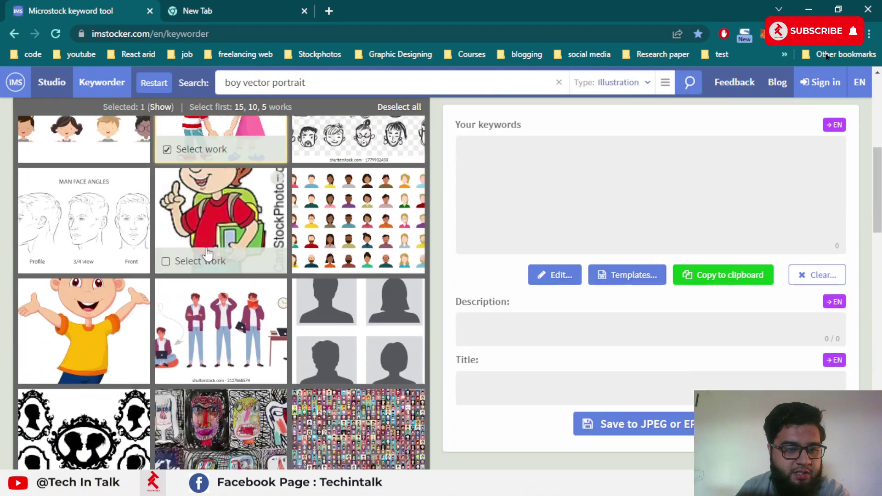
pyautogui.scroll(-10, 207, 252)
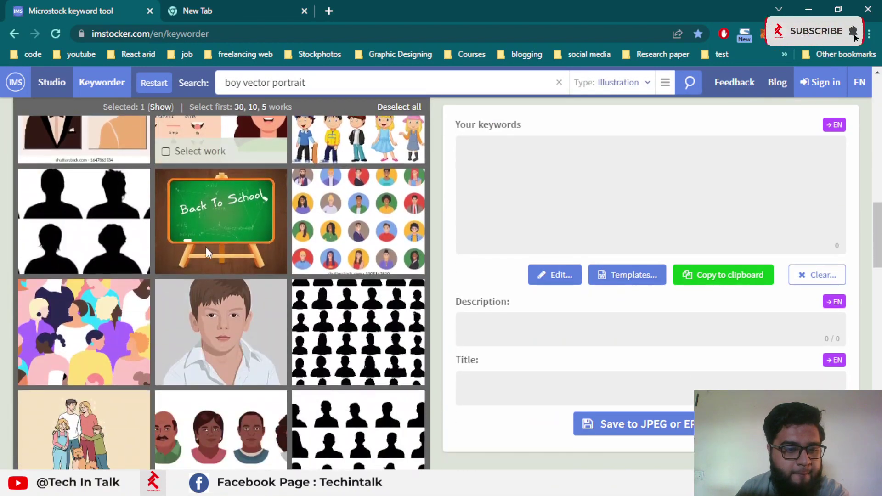
pyautogui.scroll(-3, 208, 245)
pyautogui.click(215, 242)
pyautogui.scroll(-3, 221, 234)
pyautogui.click(226, 225)
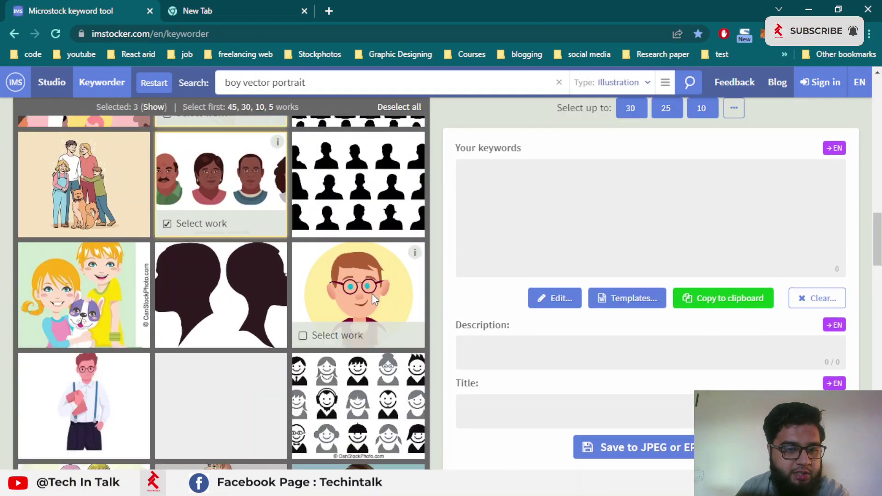
pyautogui.scroll(-4, 370, 296)
pyautogui.click(342, 321)
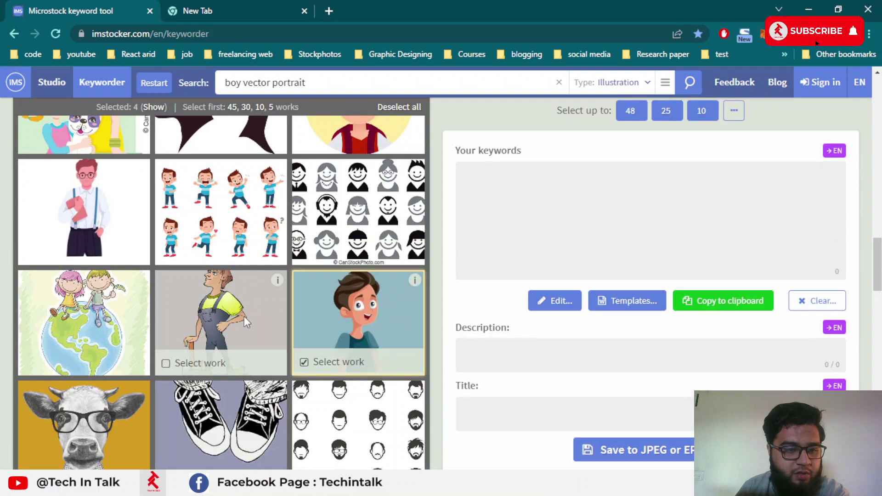
pyautogui.click(244, 321)
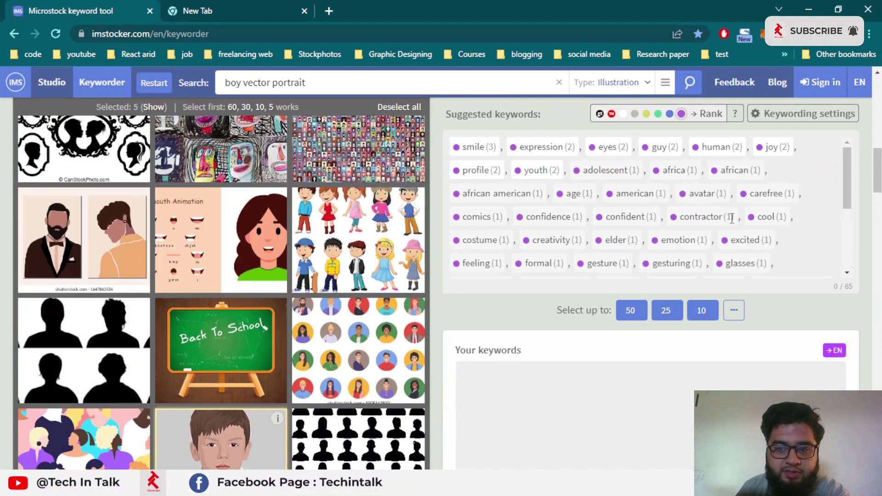
# Add up to 50 suggested keywords to the keyword list and copy them to the clipboard
pyautogui.click(633, 317)
pyautogui.scroll(-4, 634, 308)
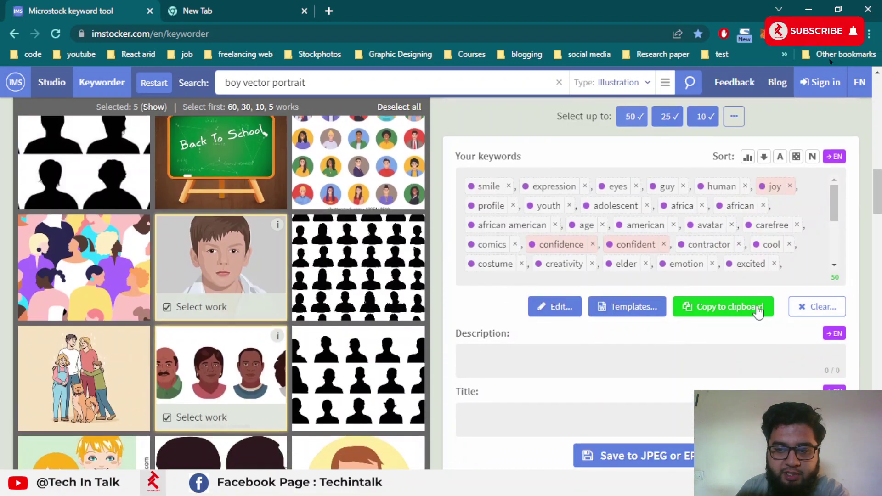
pyautogui.click(757, 311)
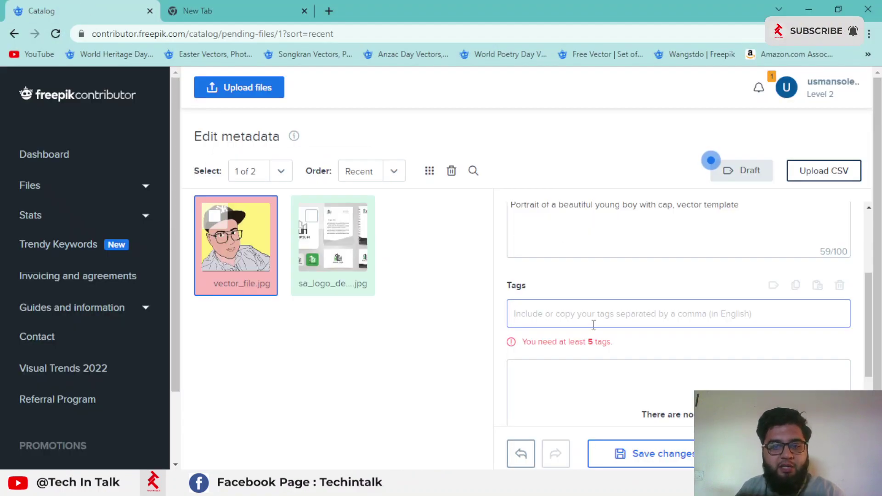
# Add the copied keywords as tags for vector_file.jpg in the contributor catalog and show the tag list
pyautogui.hotkey('ctrl', 'v')
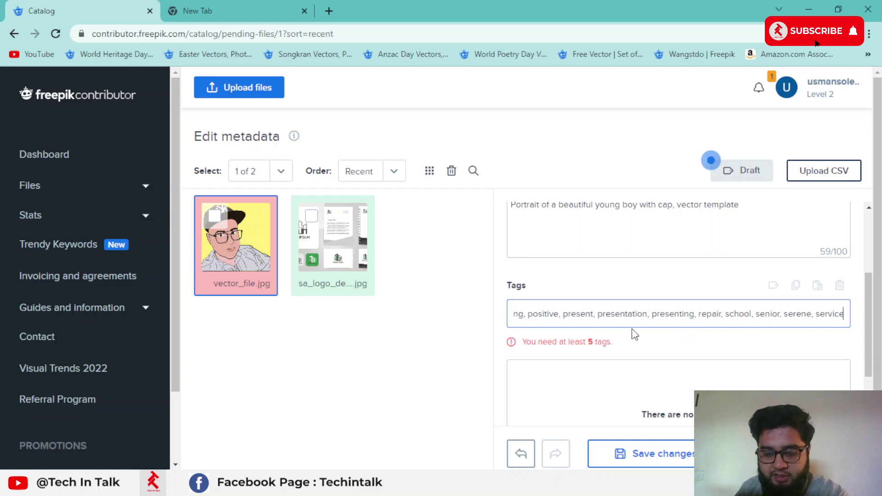
pyautogui.press('Return')
pyautogui.scroll(-3, 632, 329)
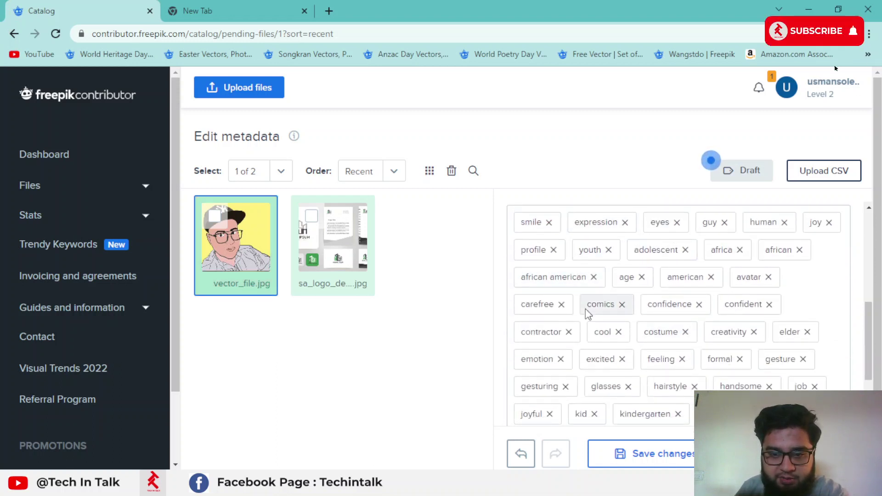
# Remove the tags kid, pop, school and joyful from vector_file.jpg's tag list
pyautogui.scroll(-2, 586, 317)
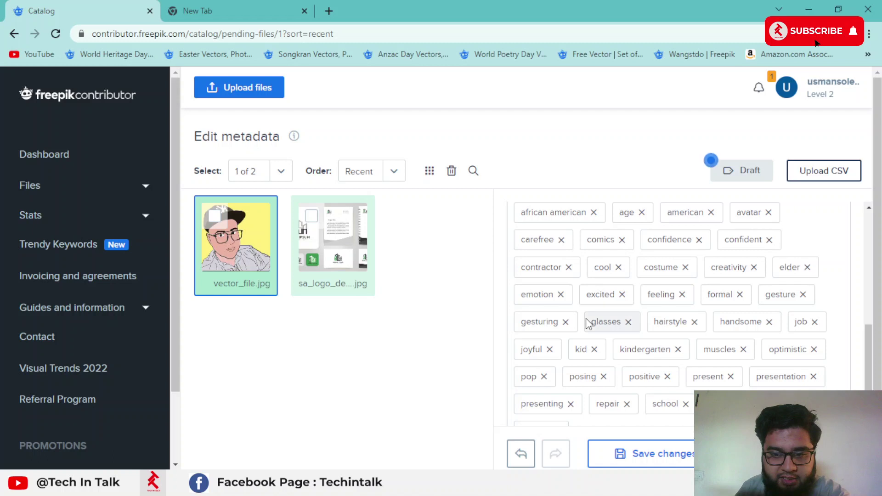
pyautogui.click(594, 351)
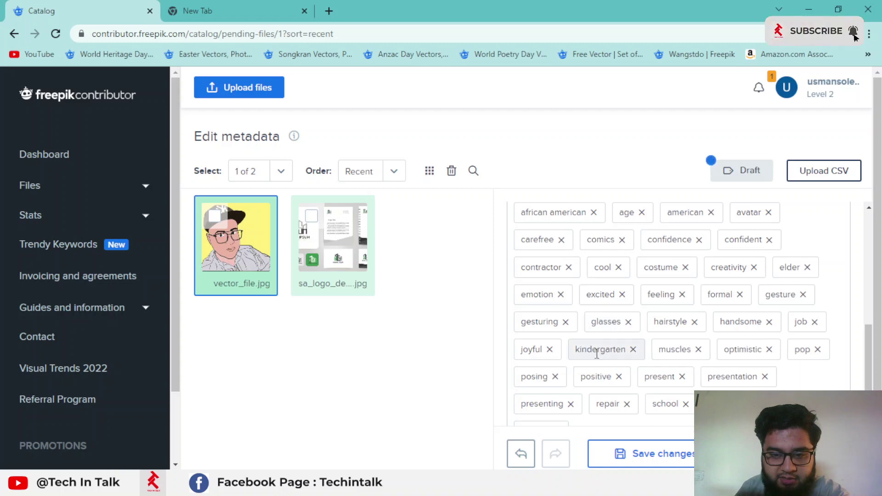
pyautogui.click(817, 349)
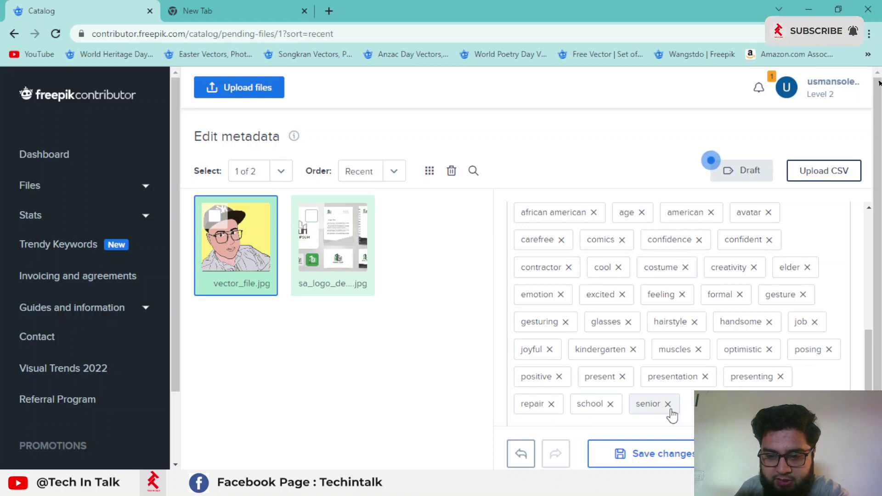
pyautogui.click(549, 349)
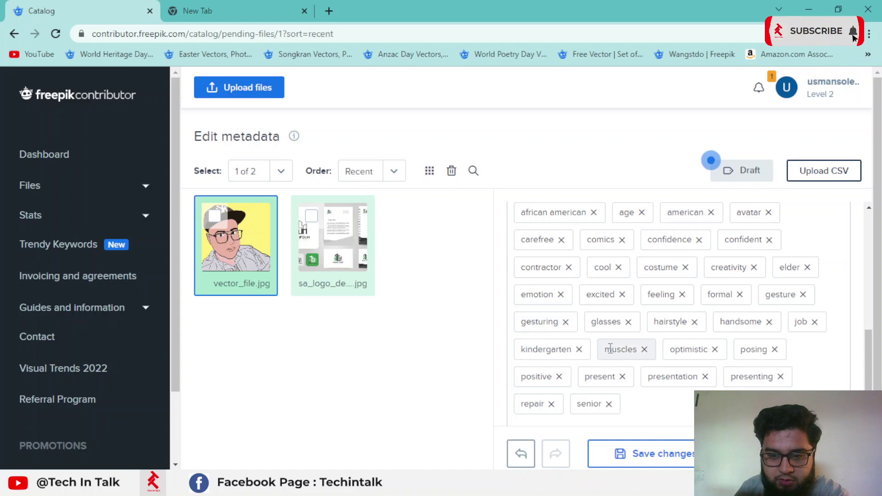
# Remove the tags american, africa, african, adolescent, joy and guy from vector_file.jpg's tag list
pyautogui.scroll(4, 620, 346)
pyautogui.scroll(-3, 627, 357)
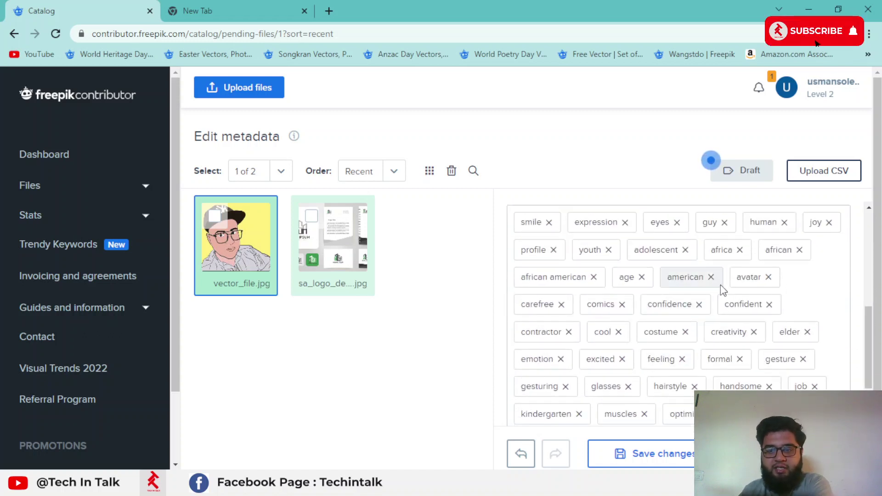
pyautogui.click(710, 277)
pyautogui.click(740, 250)
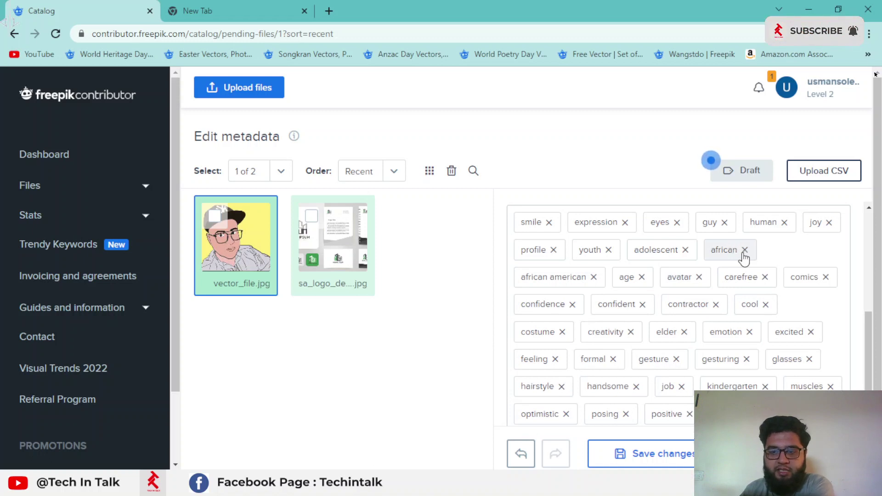
pyautogui.click(745, 250)
pyautogui.click(686, 251)
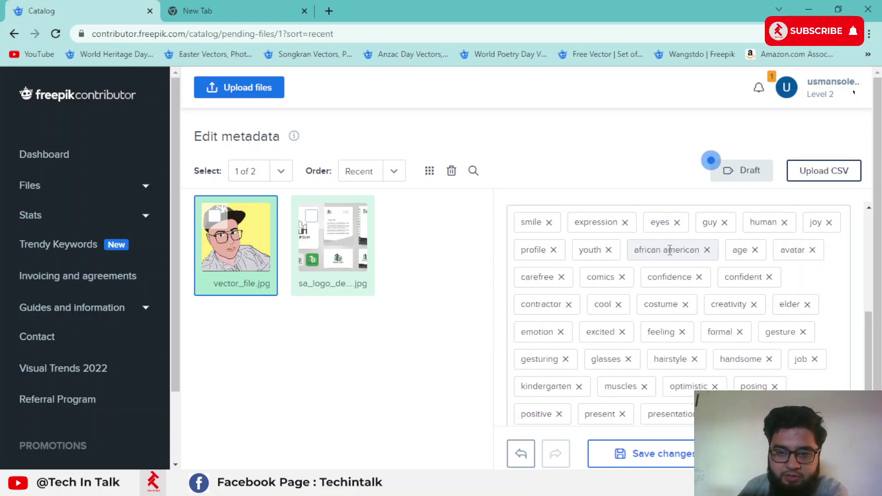
pyautogui.click(829, 222)
pyautogui.click(725, 223)
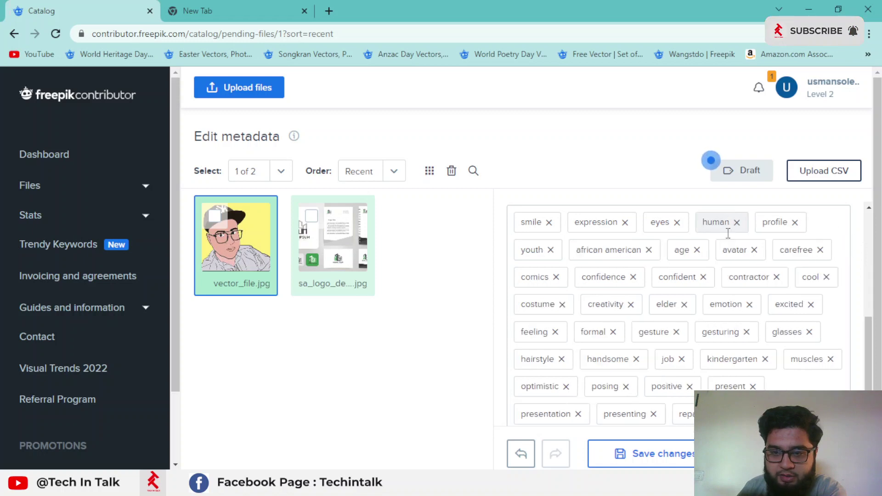
# Add the suggested tag "vector portrait" to vector_file.jpg
pyautogui.scroll(1, 781, 358)
pyautogui.scroll(4, 643, 340)
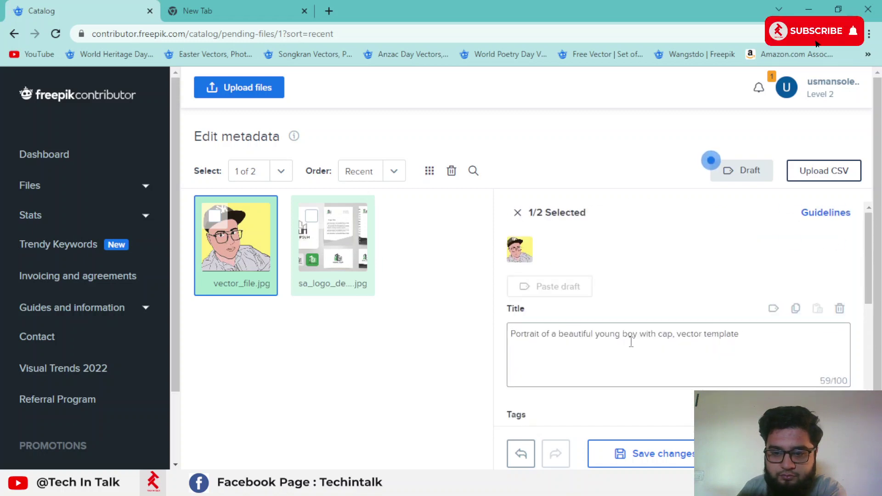
pyautogui.scroll(-2, 610, 374)
pyautogui.scroll(1, 622, 321)
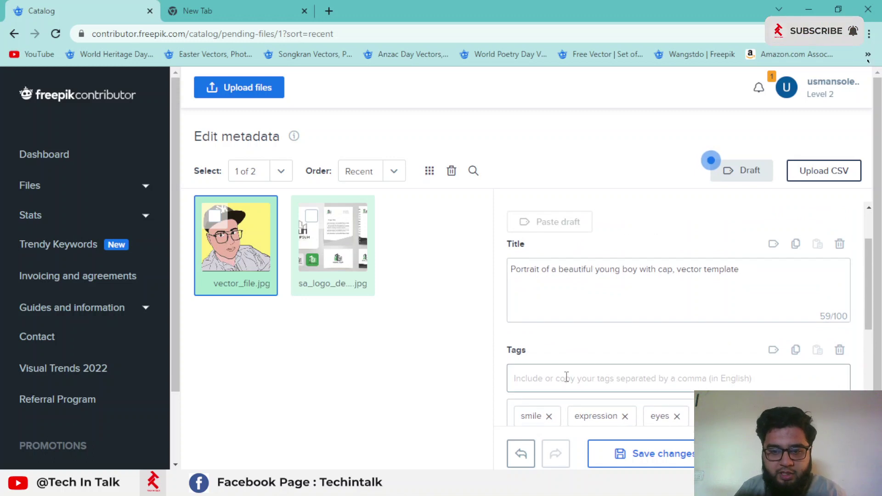
pyautogui.write('vector po')
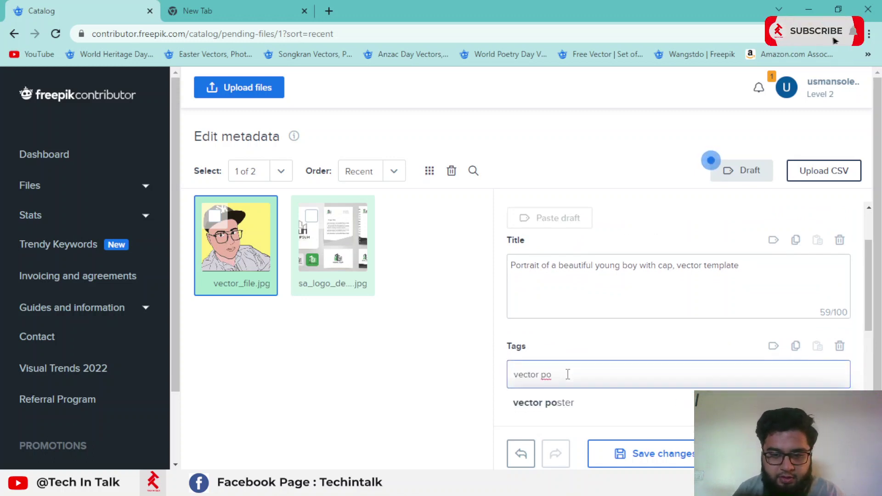
pyautogui.scroll(-2, 570, 349)
pyautogui.write('port')
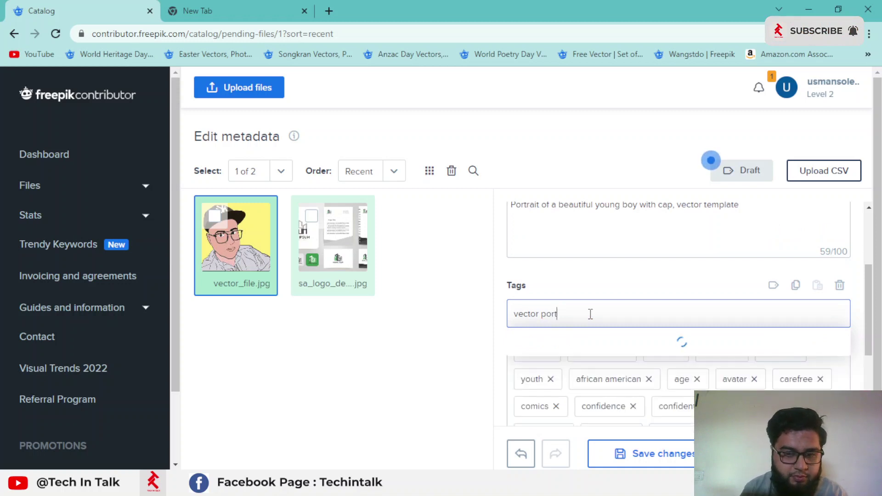
pyautogui.click(581, 342)
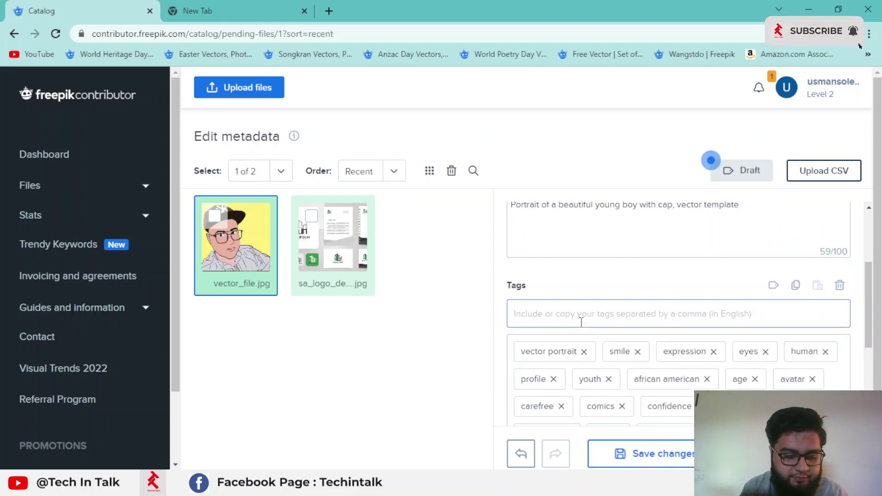
# Add "boy vector" as another tag for vector_file.jpg
pyautogui.write('boy')
pyautogui.write(' with cap, vecto')
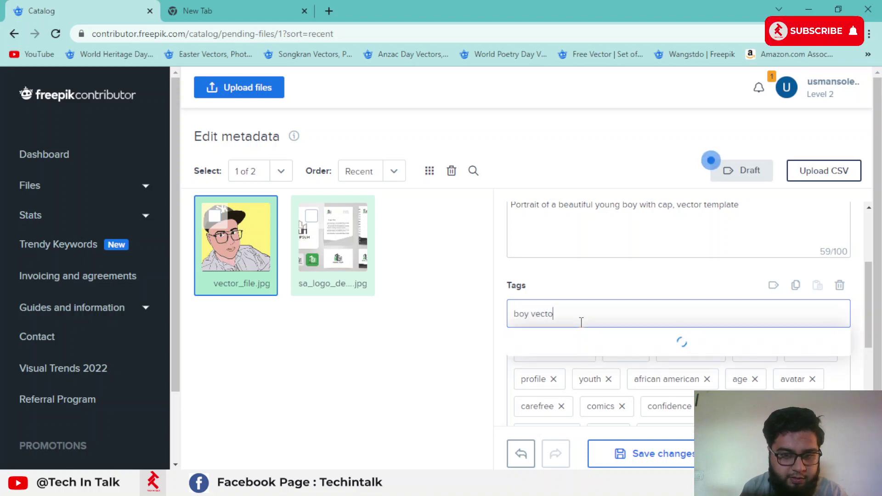
pyautogui.write('r')
pyautogui.press('Return')
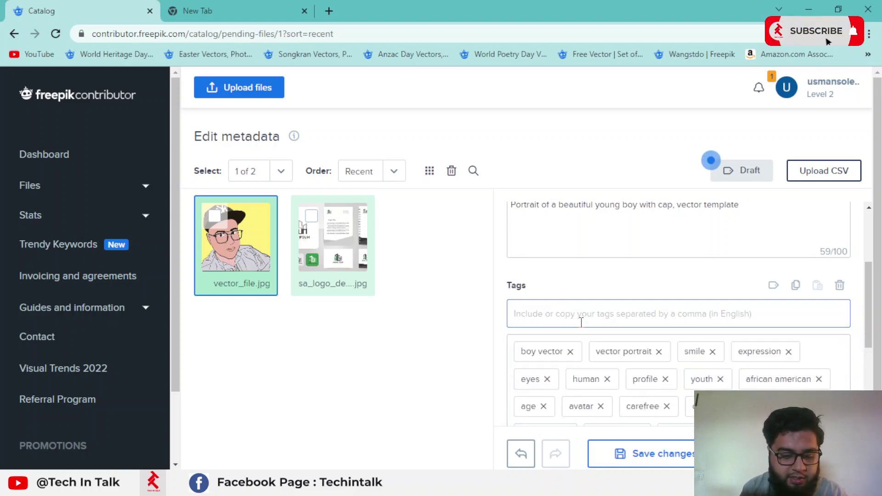
# Add the suggested tag "man vector portrait" to vector_file.jpg and save the metadata changes
pyautogui.write('man vetor')
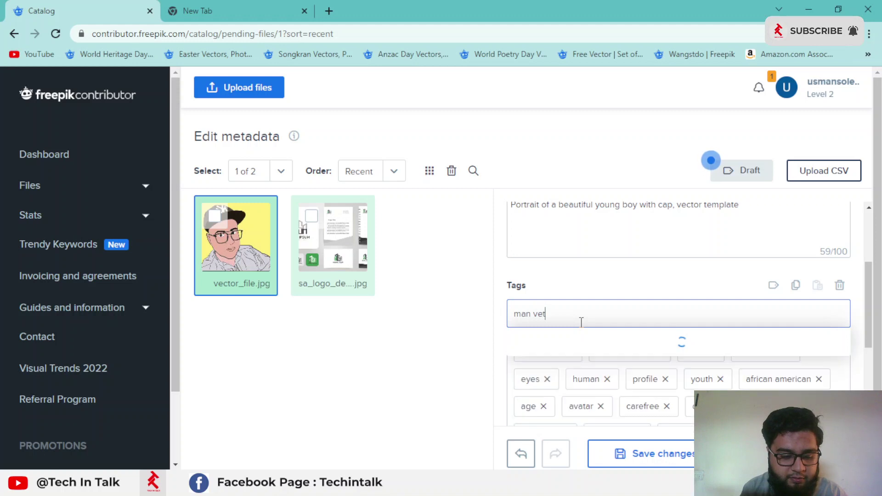
pyautogui.press('BackSpace')
pyautogui.press('BackSpace')
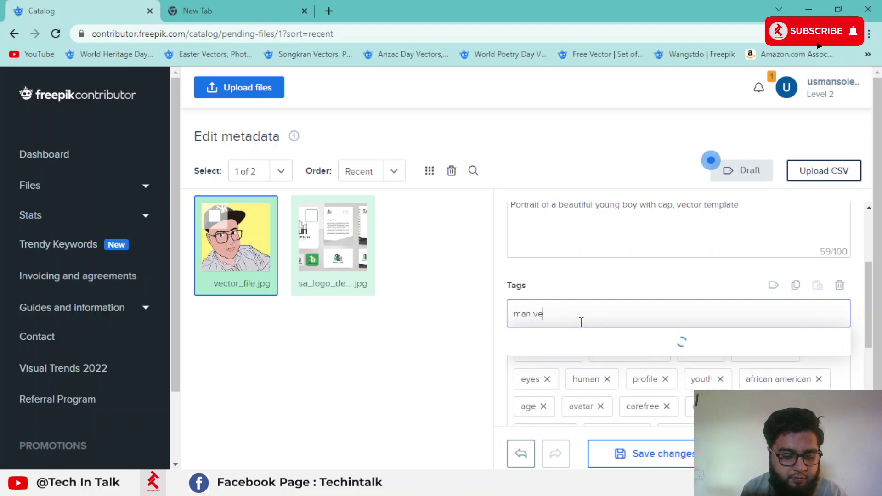
pyautogui.write('ctor po')
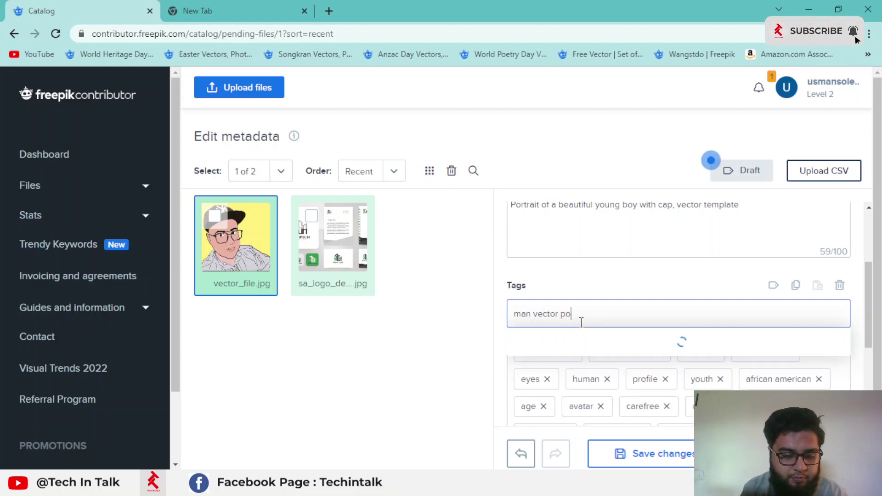
pyautogui.write('rt')
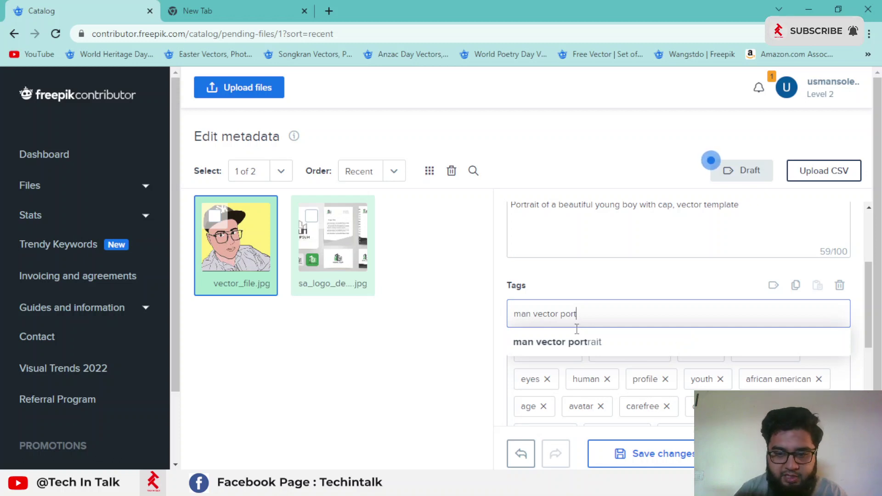
pyautogui.click(570, 345)
pyautogui.scroll(-3, 691, 357)
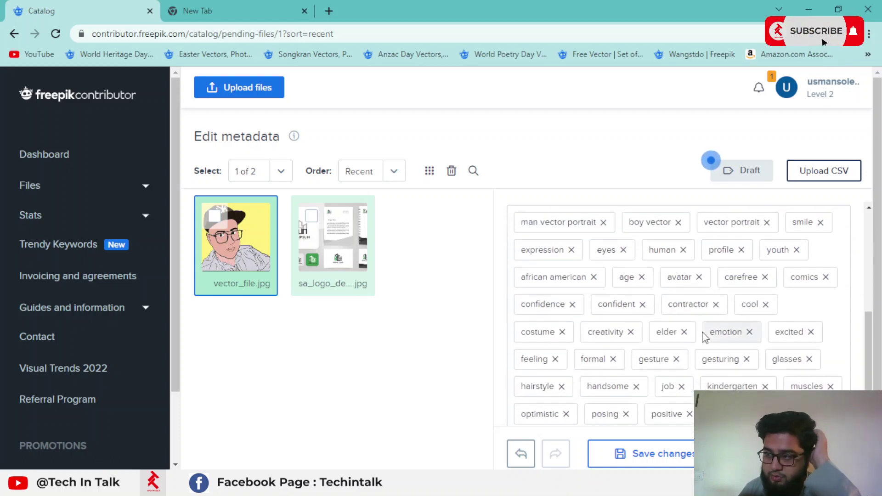
pyautogui.click(678, 451)
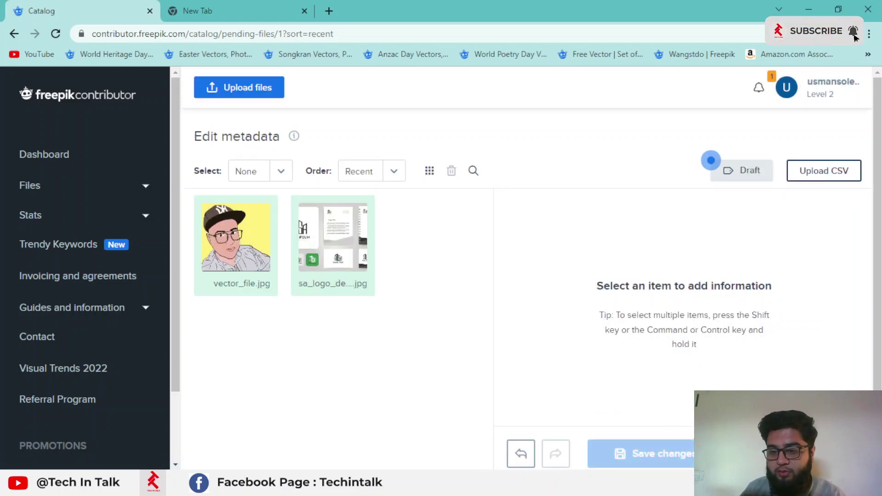
# Narrow the catalog window to examine the Send to revision control, and maximize the window again
pyautogui.scroll(-1, 766, 311)
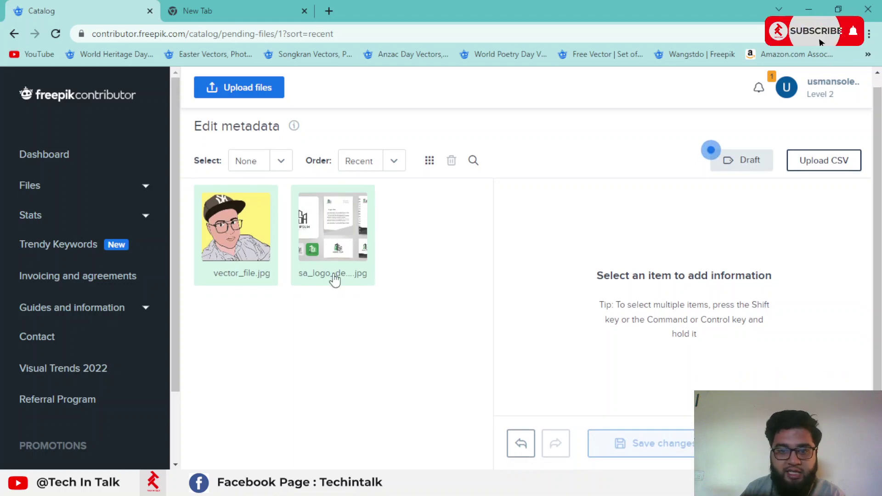
pyautogui.click(835, 11)
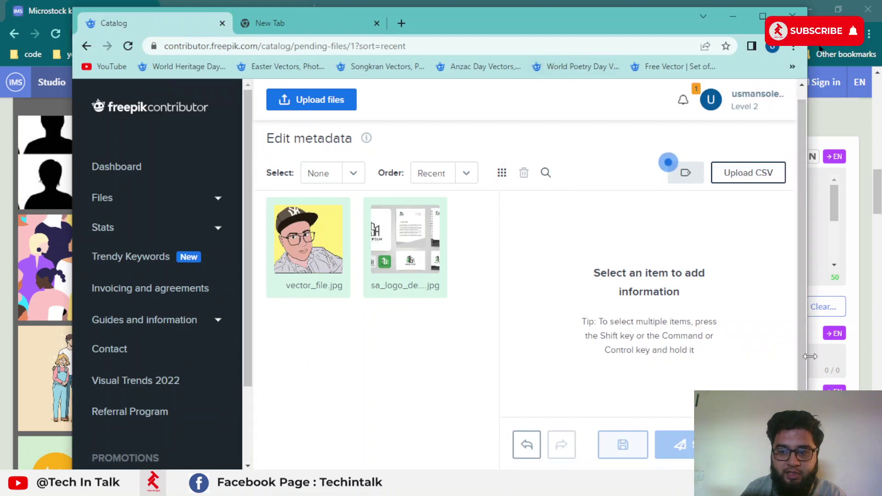
pyautogui.moveTo(810, 356); pyautogui.dragTo(608, 356)
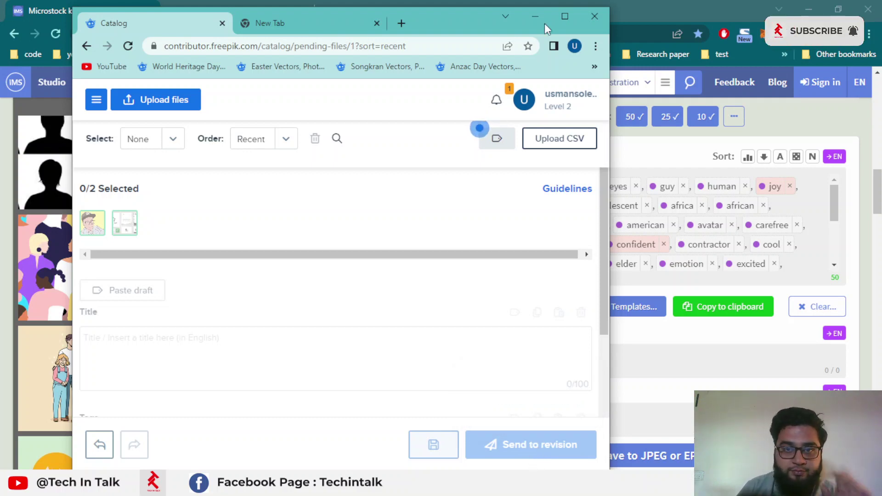
pyautogui.click(577, 15)
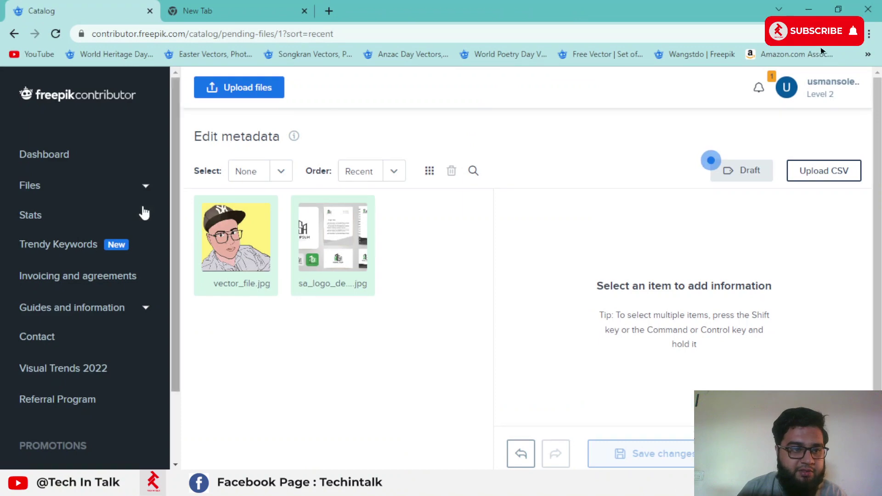
# Expand the Files section to view its submission status categories, and collapse it again
pyautogui.click(137, 190)
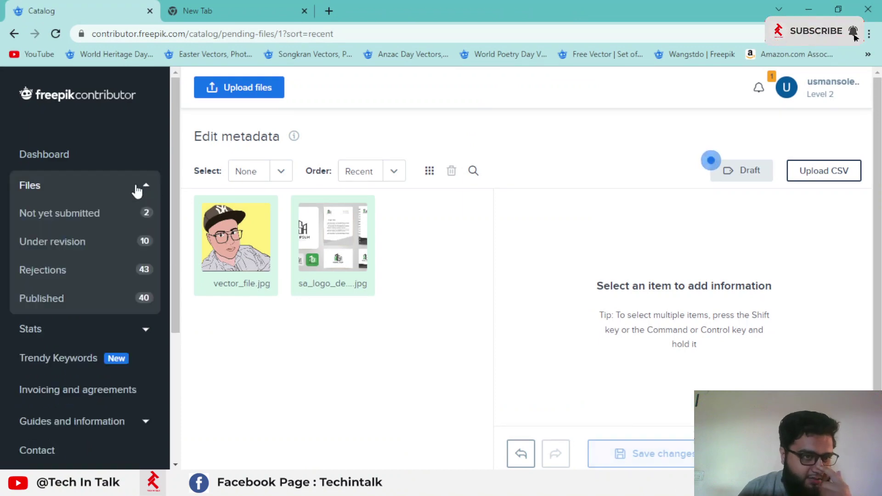
pyautogui.click(137, 190)
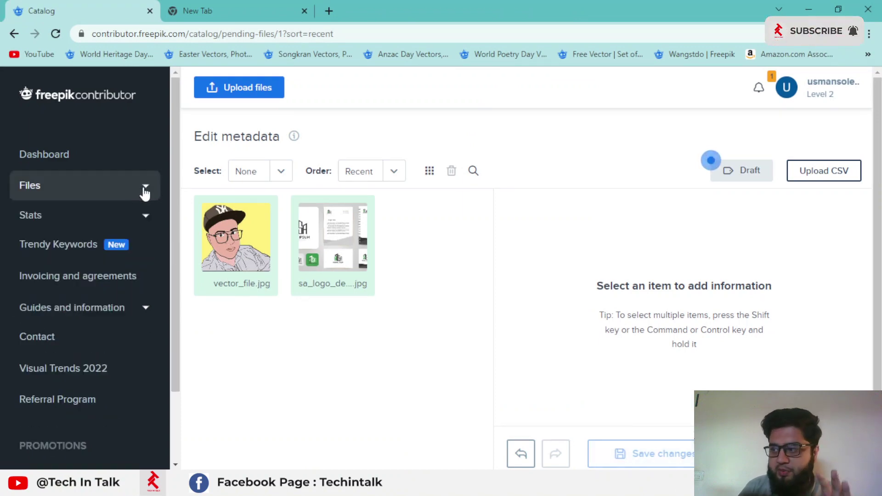